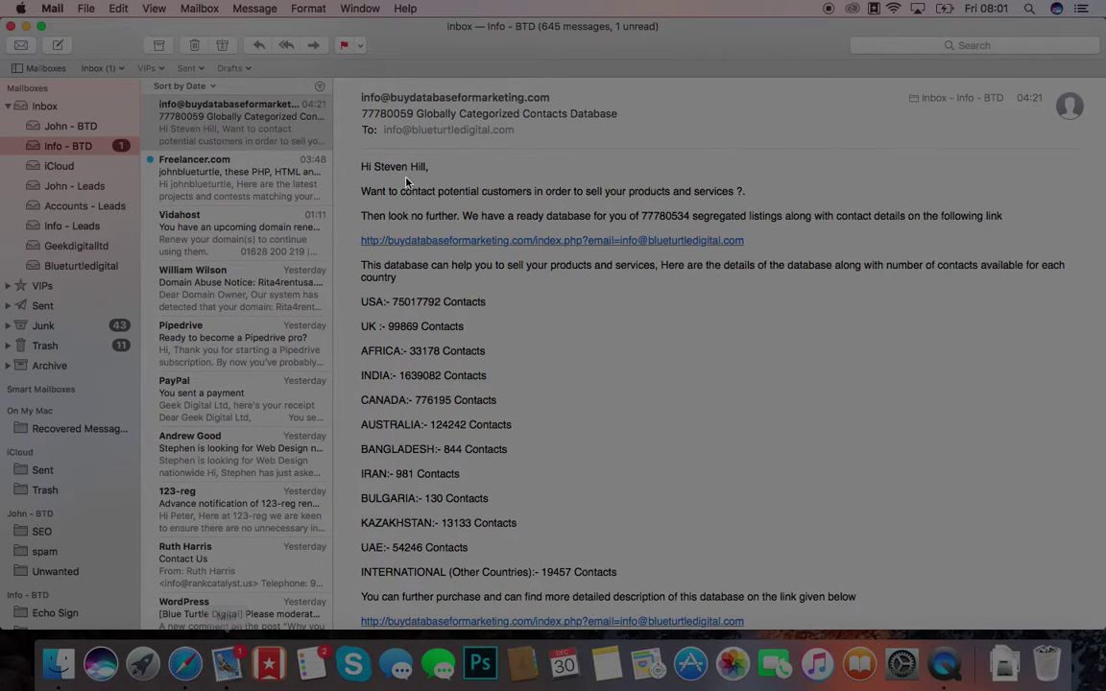
Step: Switch from Apple Mail to the Zoho CRM lead form in Safari
click(945, 663)
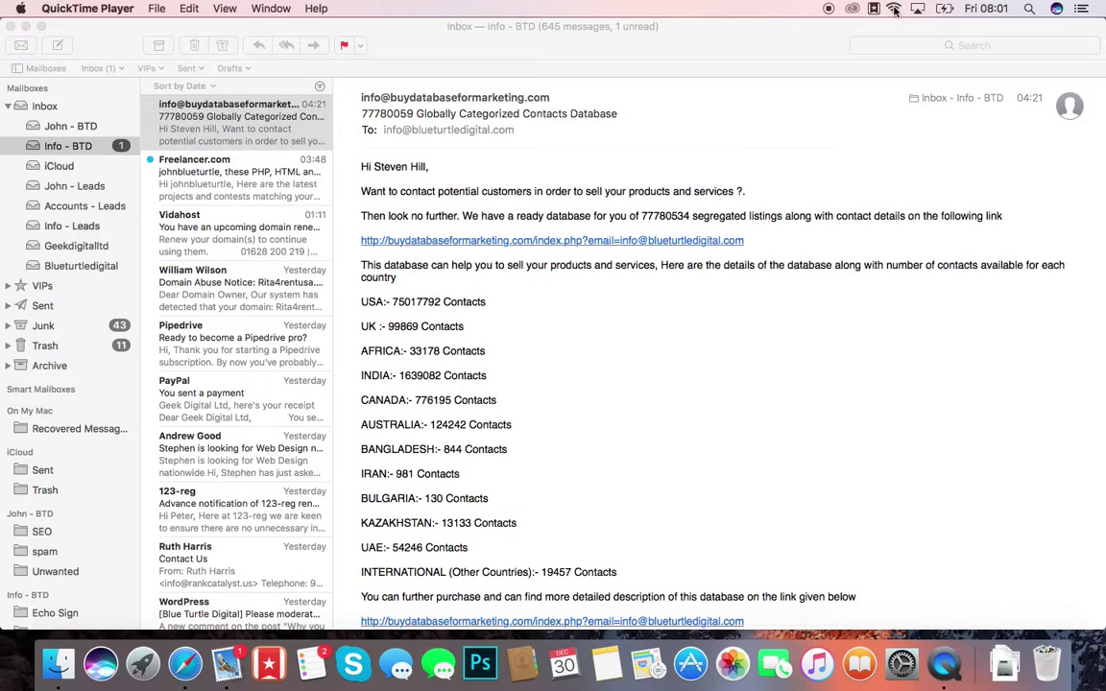
key(ctrl+Right)
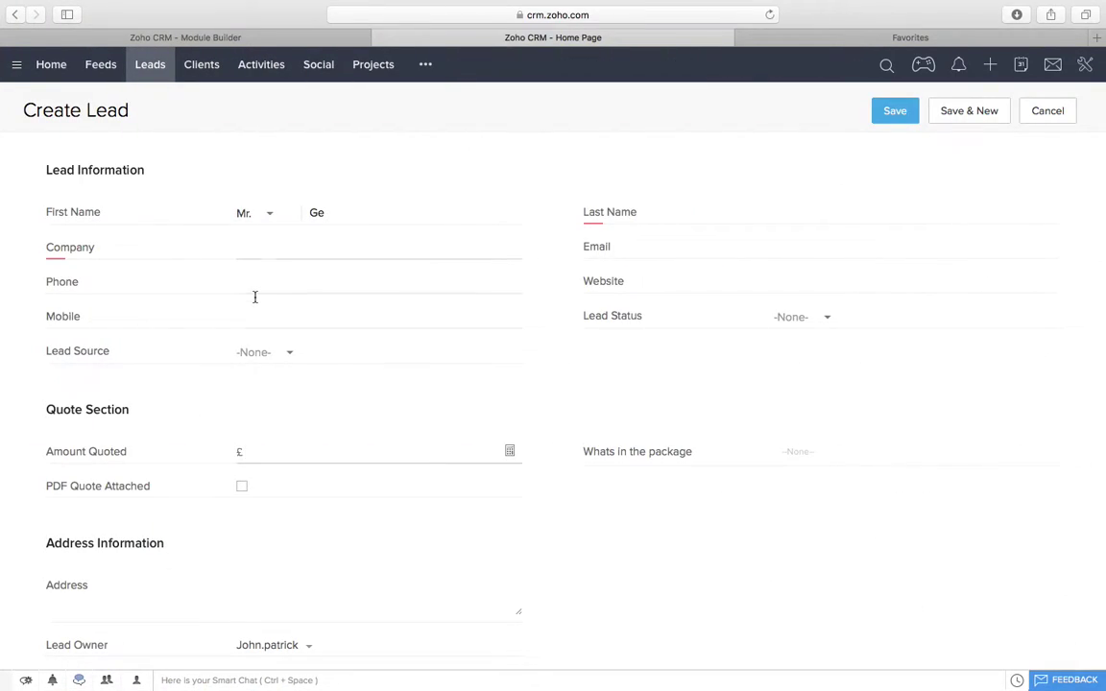
Step: Start a new lead and enter the client's first name, last name and company
click(148, 65)
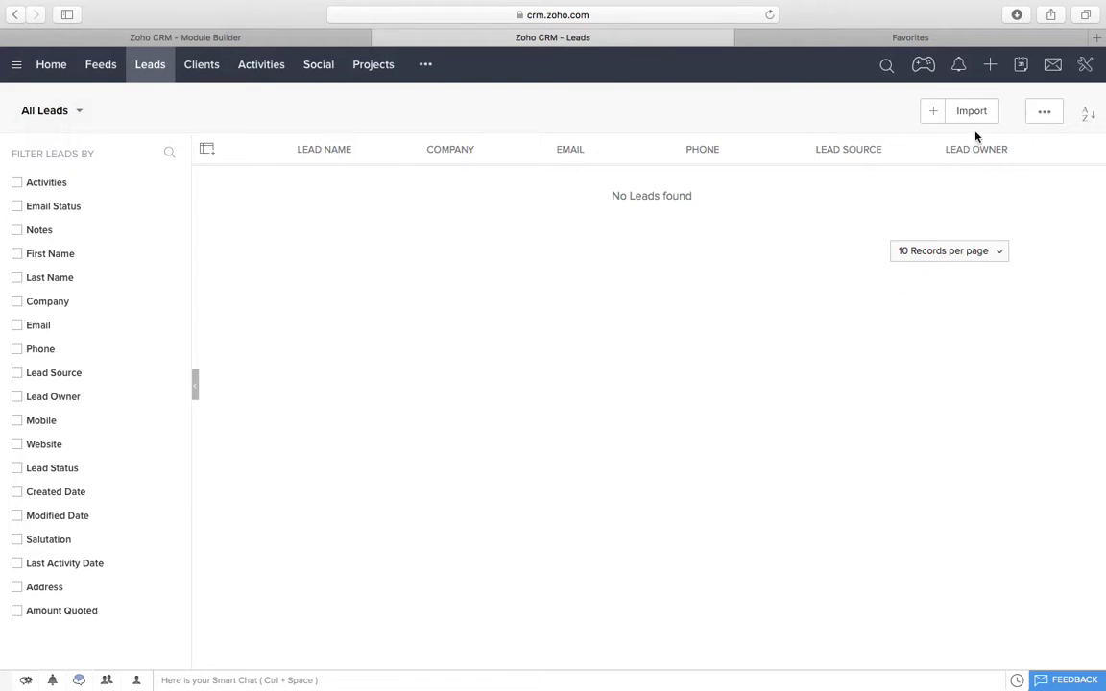
click(933, 117)
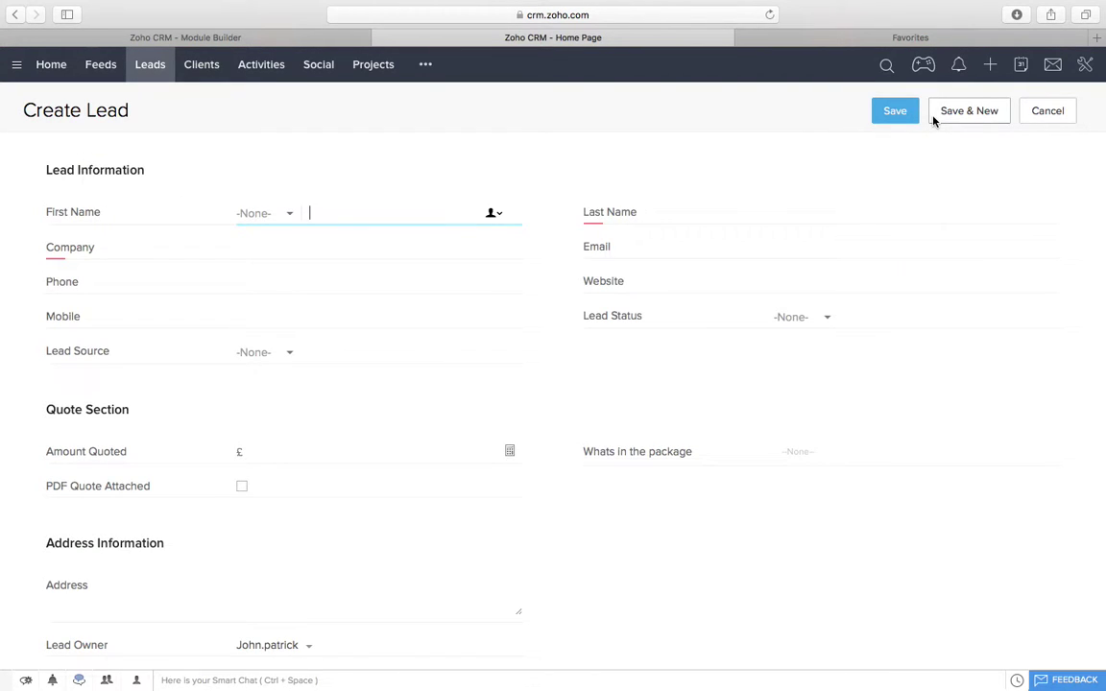
click(816, 212)
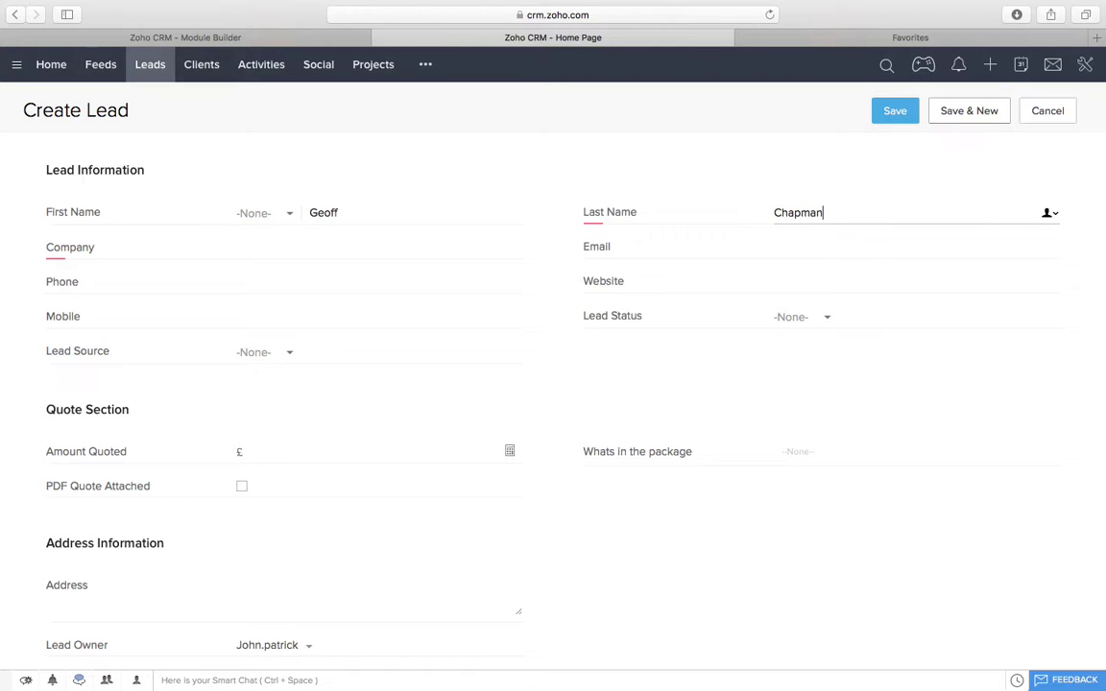
key(Tab)
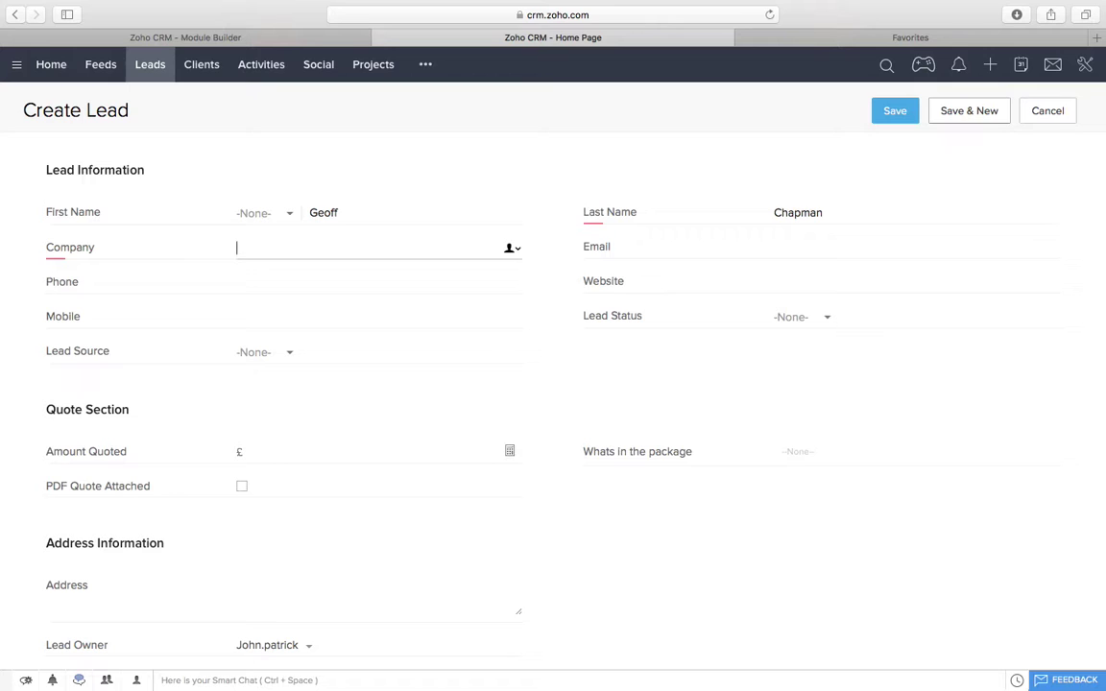
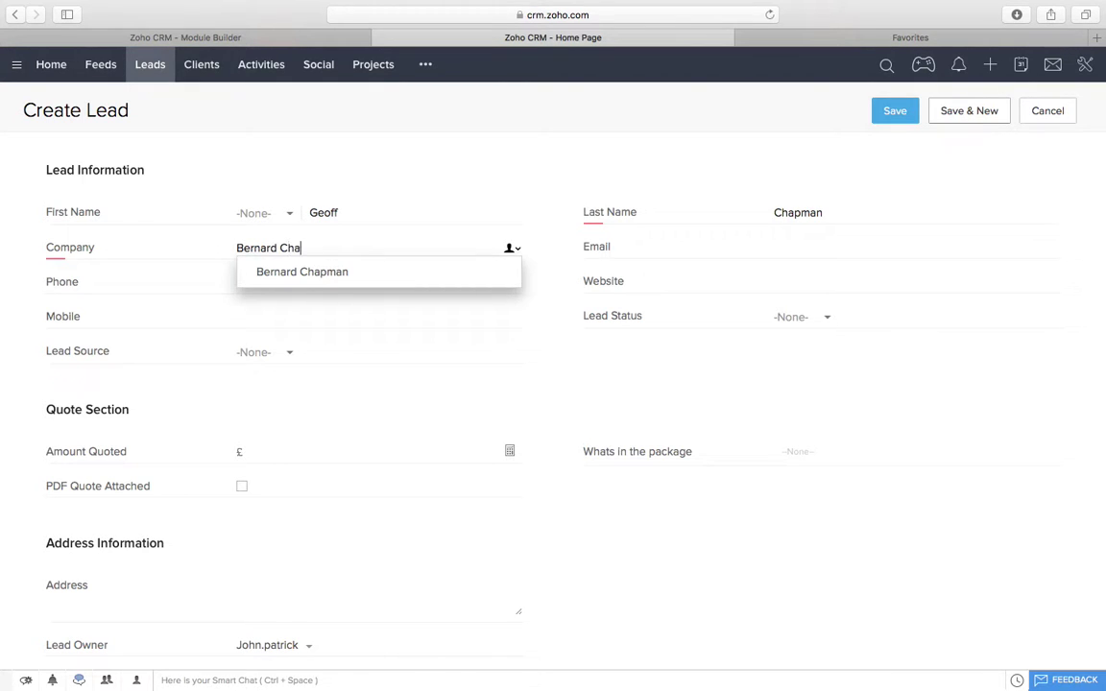
key(Tab)
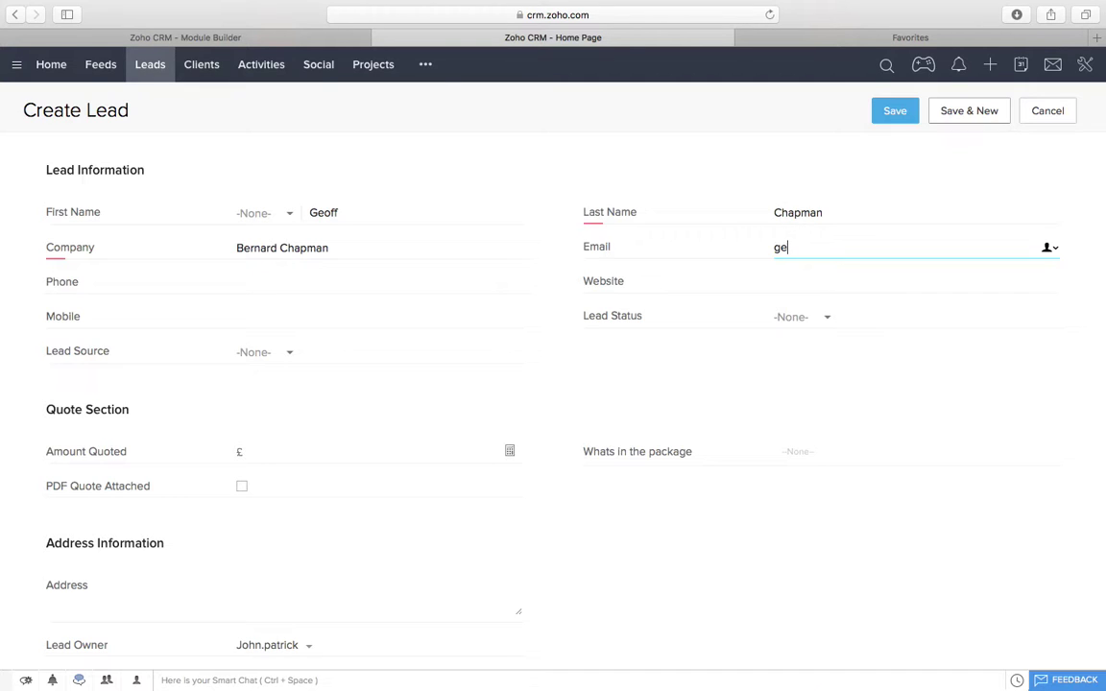
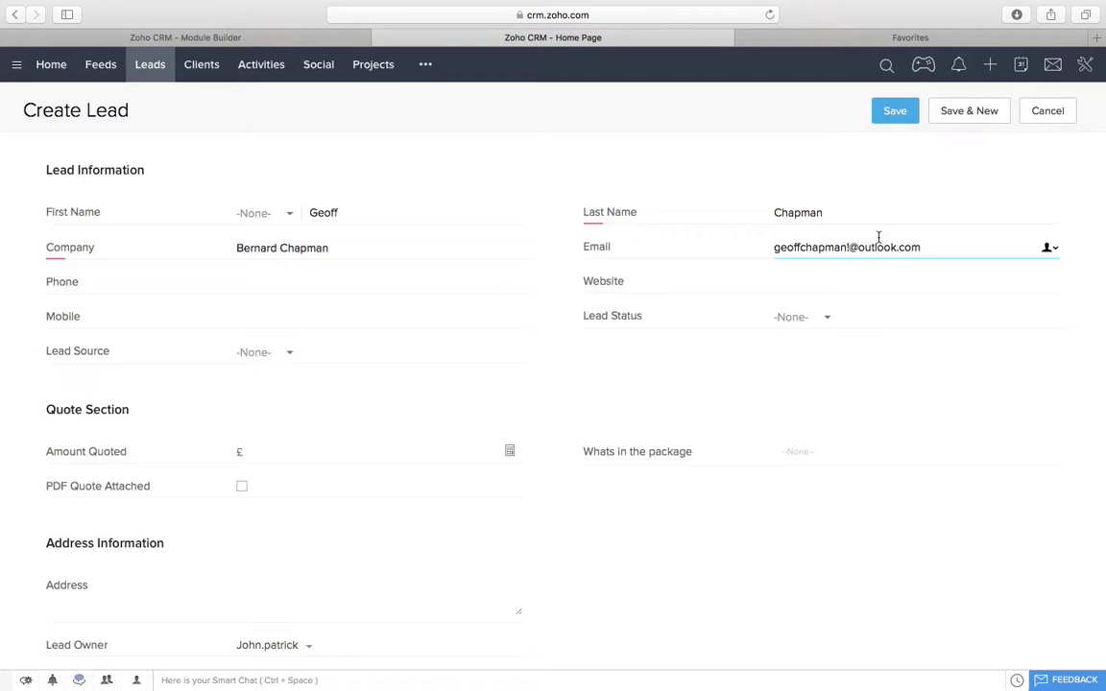
Step: Enter and correct the client's e-mail address, then fill in the phone number
click(850, 247)
key(BackSpace)
text(1)
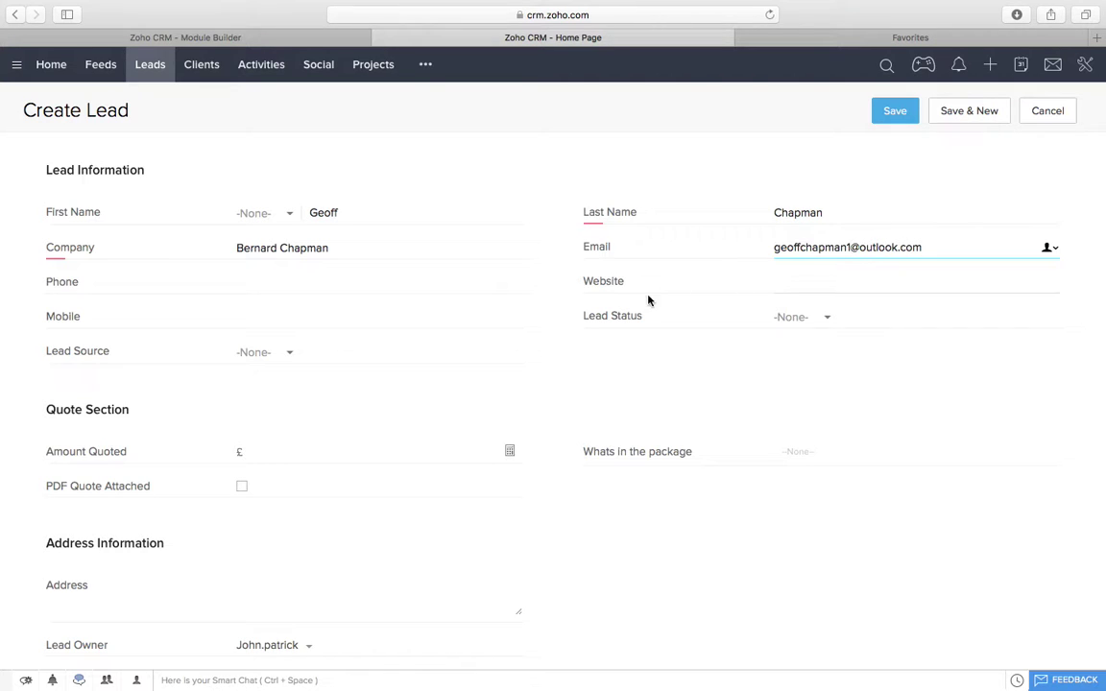
click(378, 278)
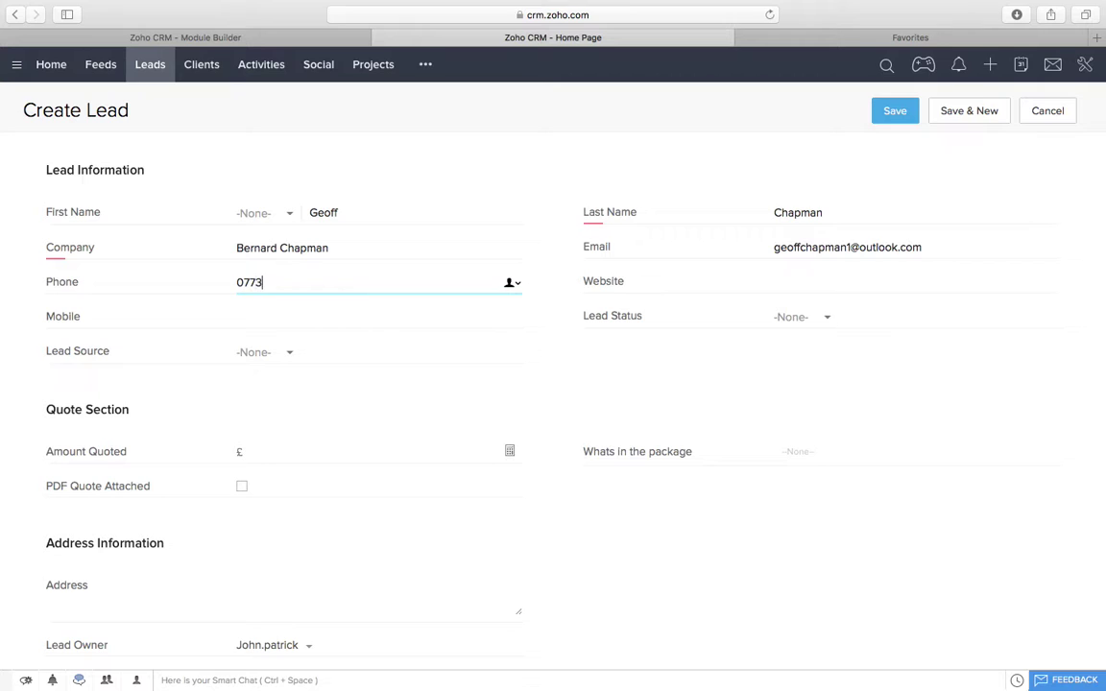
Step: Add the client's website, set status Not Contacted and source Walk In, and save
click(787, 281)
text(www.bw)
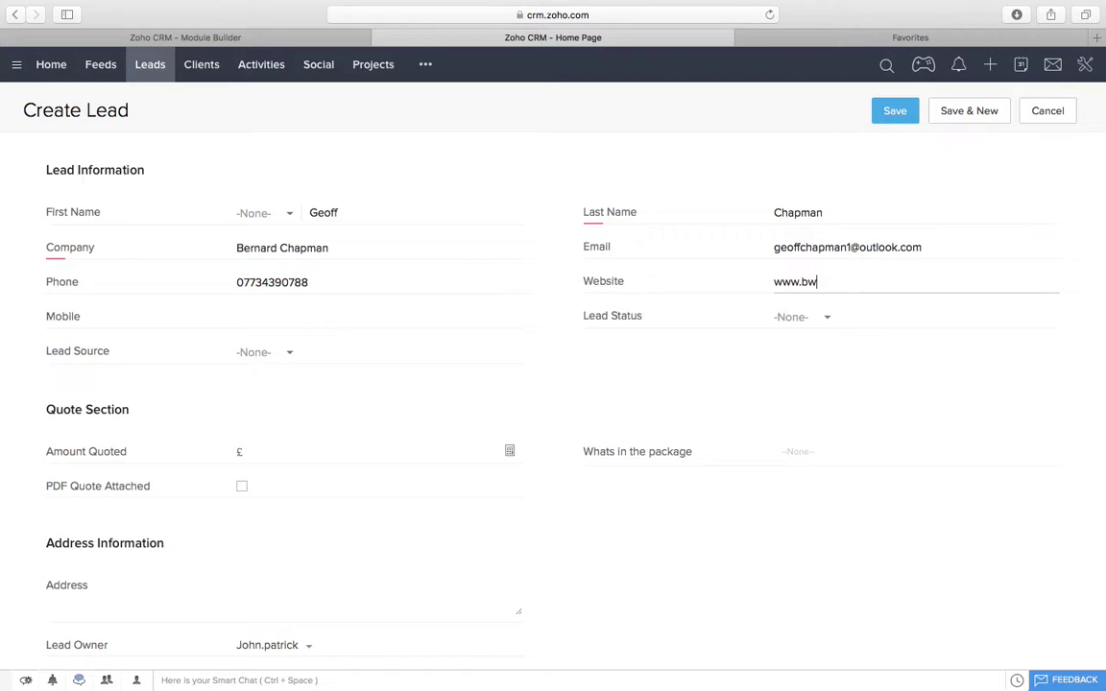
key(BackSpace)
key(BackSpace)
key(BackSpace)
text(nardchapman.com)
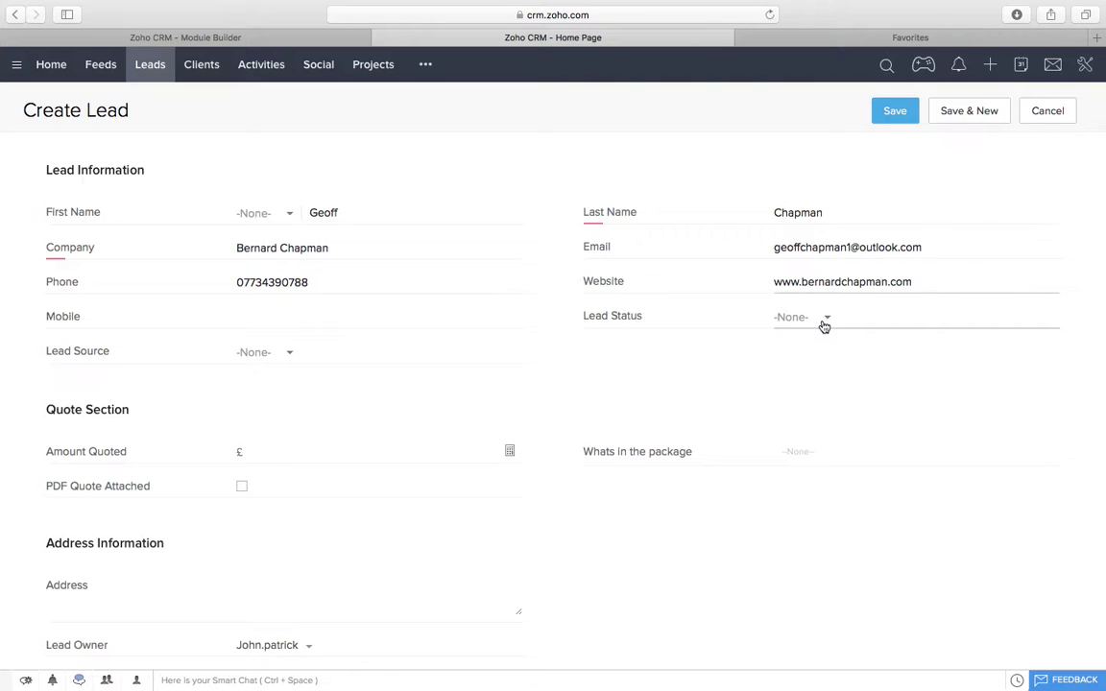
click(823, 327)
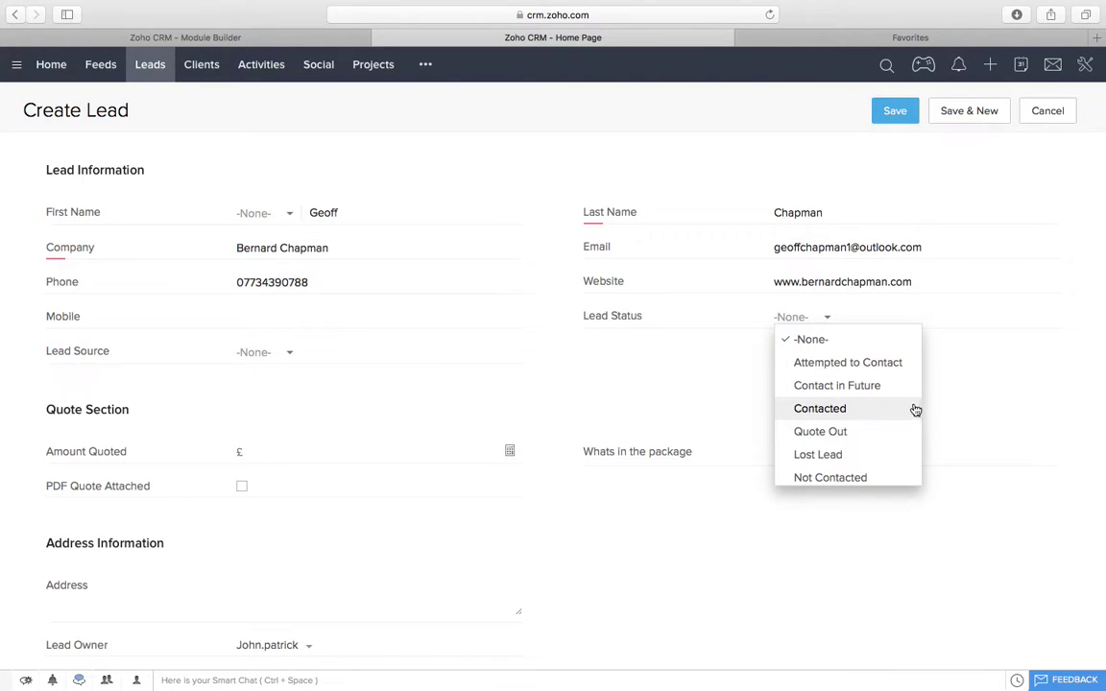
click(848, 476)
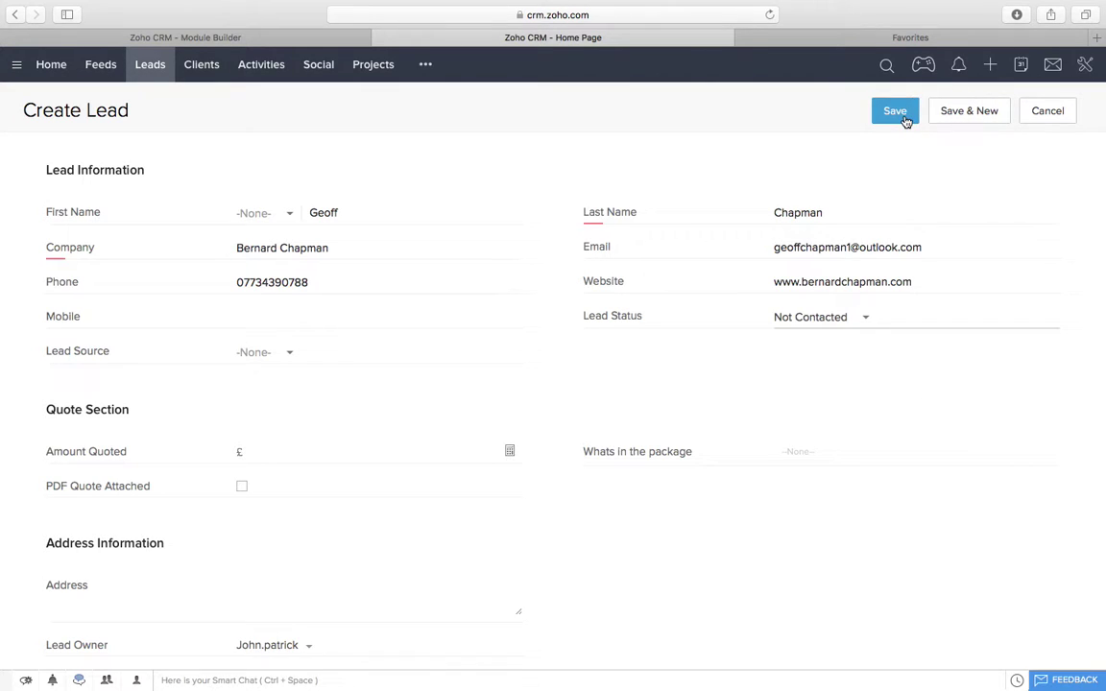
click(262, 351)
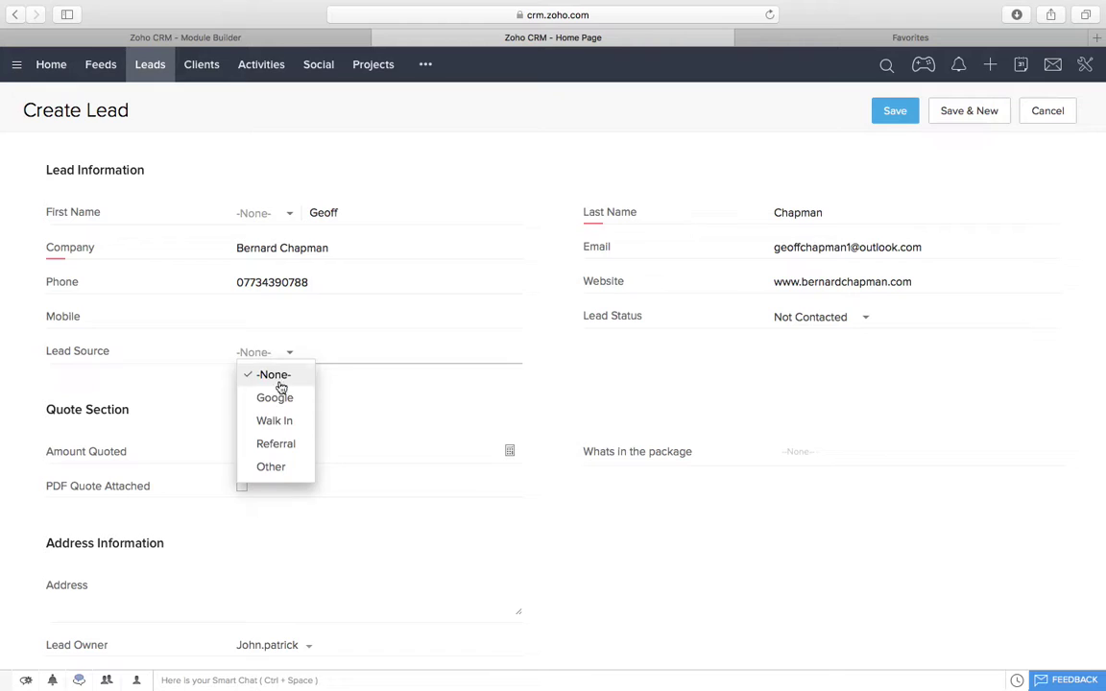
click(288, 422)
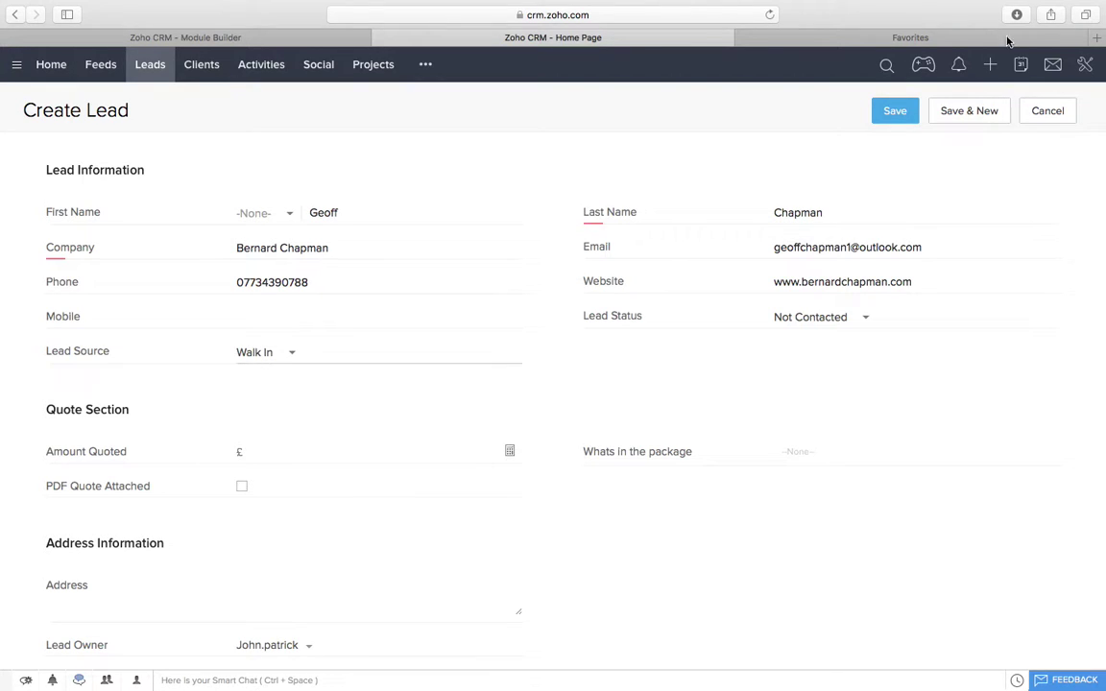
click(905, 108)
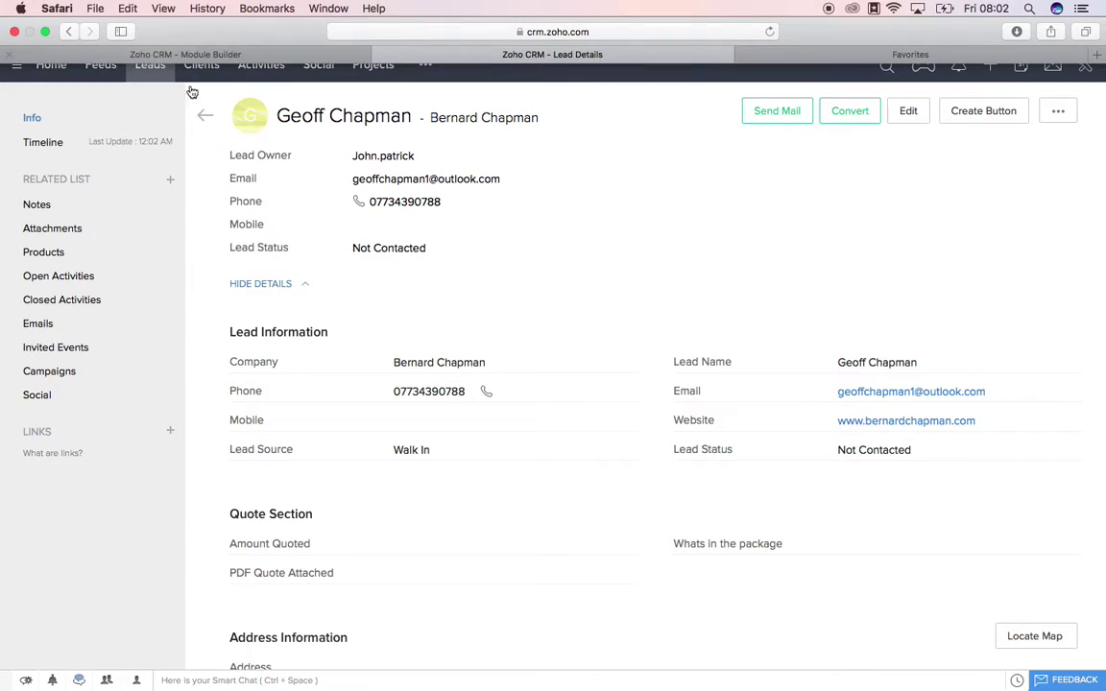
Step: Open the client's lead for editing and change its status to Quote Out
click(160, 77)
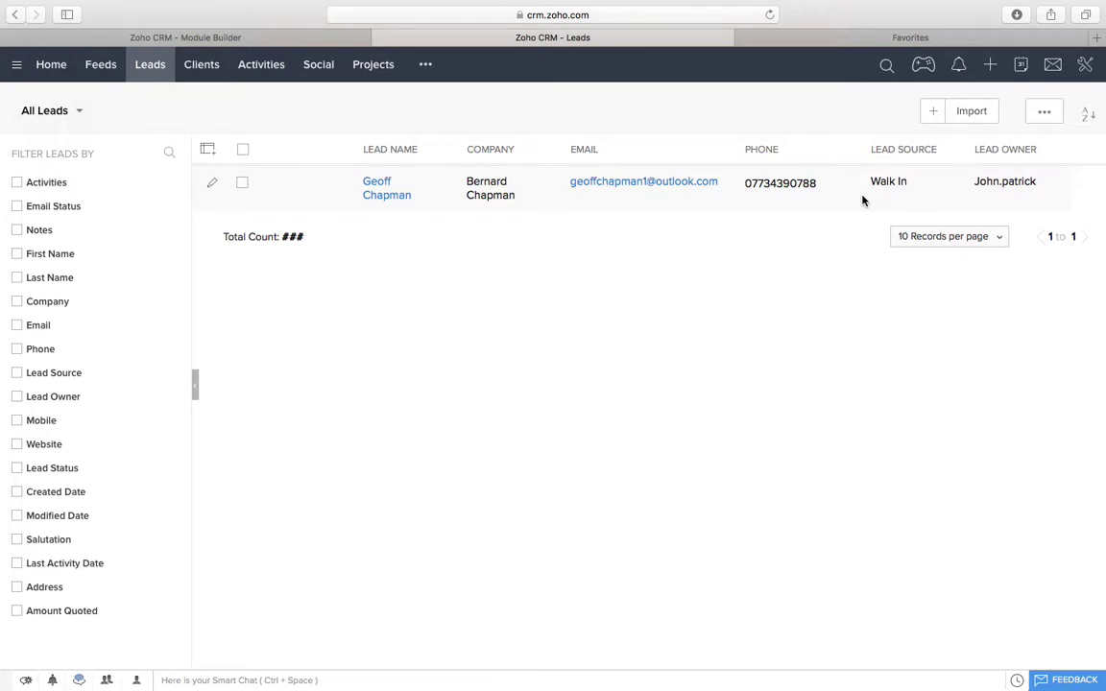
click(370, 183)
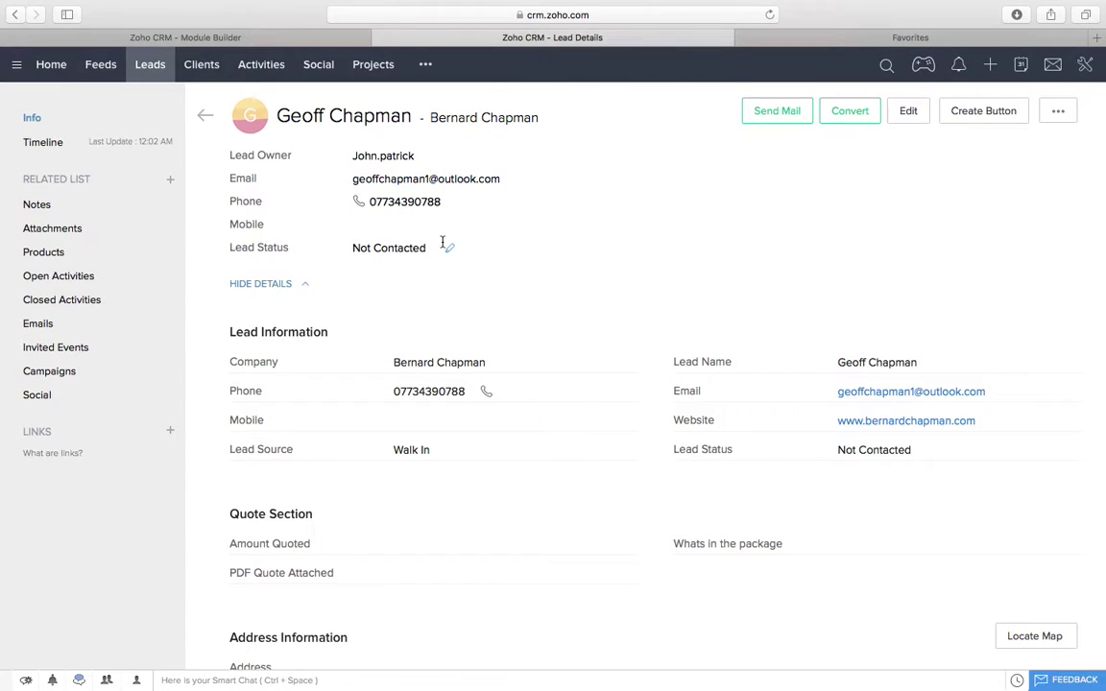
scroll(594, 311, down, 2)
scroll(595, 312, up, 2)
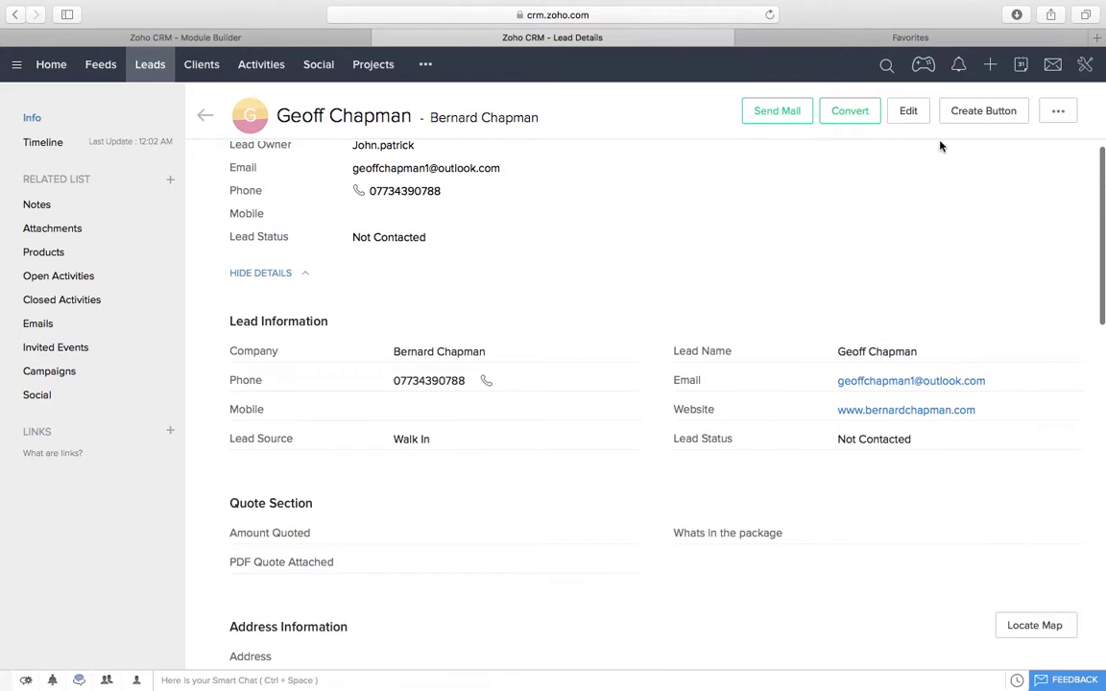
click(908, 111)
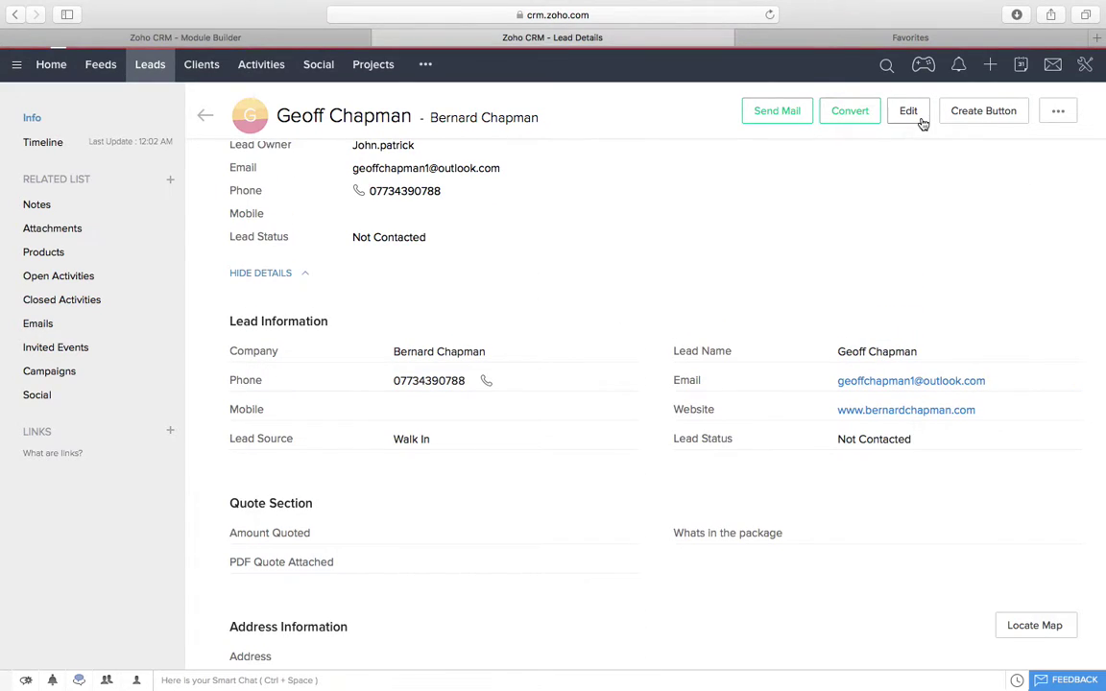
click(841, 321)
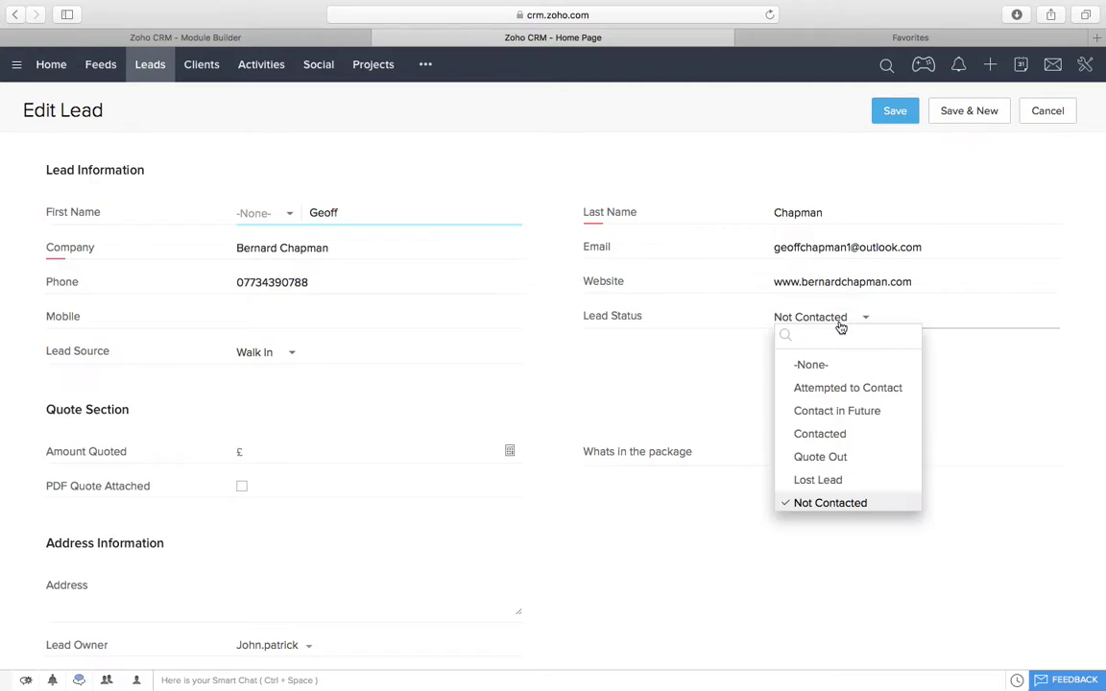
click(861, 430)
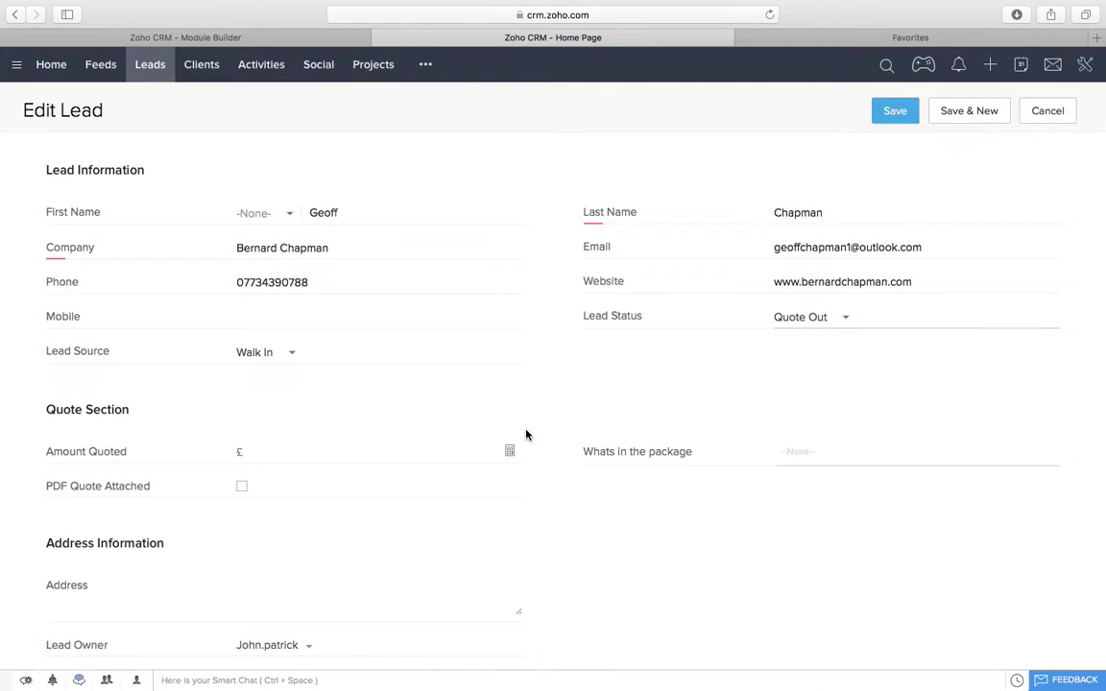
Step: Enter 1500 as the quoted amount, add Website and Business Cards to the package, and save
scroll(526, 435, down, 2)
click(302, 360)
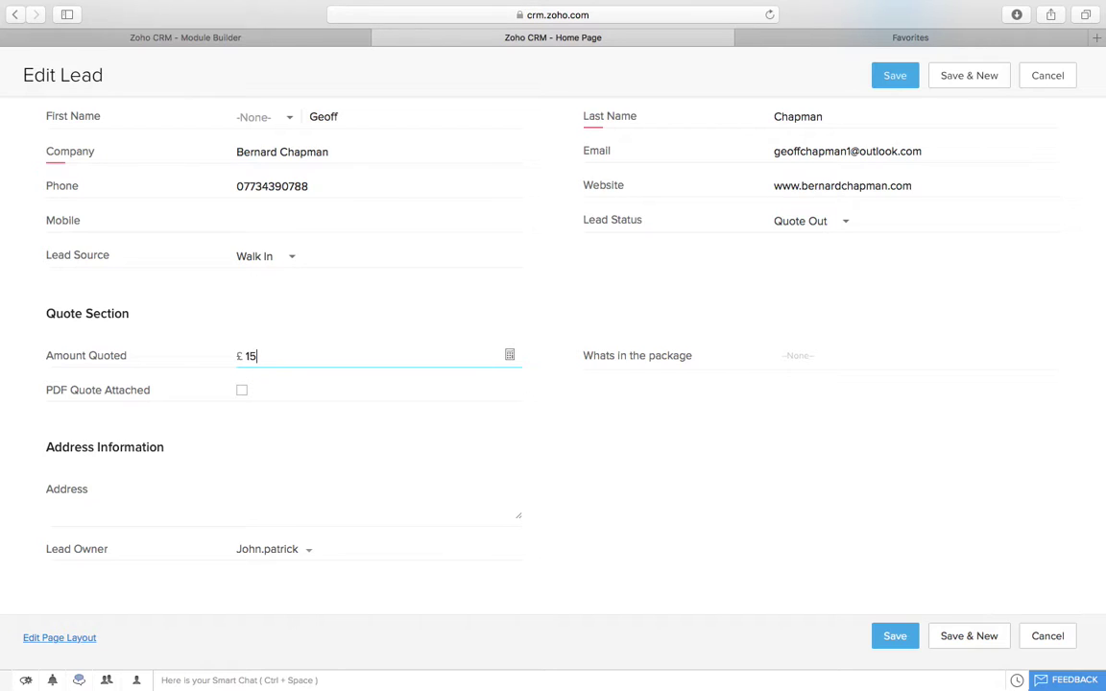
click(809, 357)
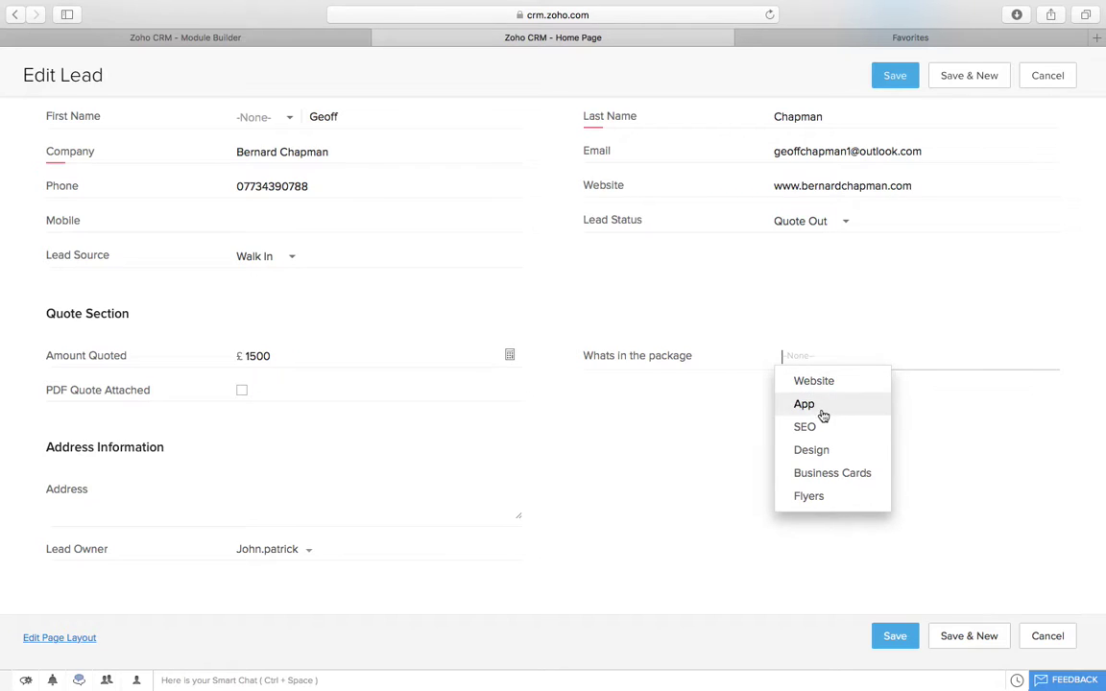
click(834, 384)
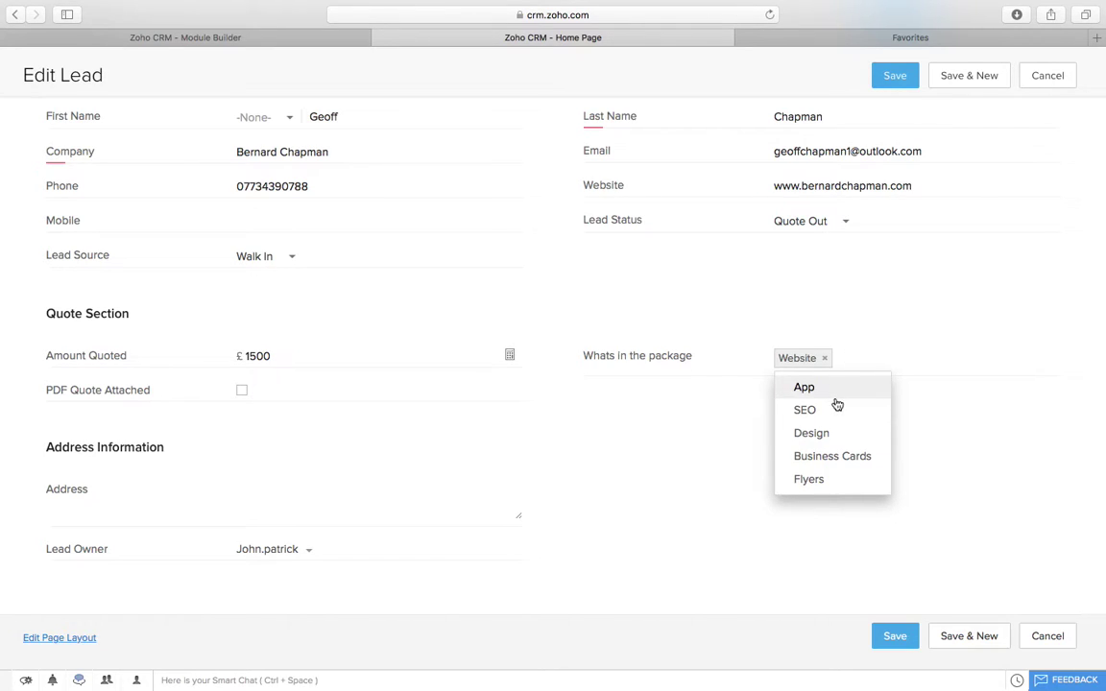
click(842, 456)
click(675, 528)
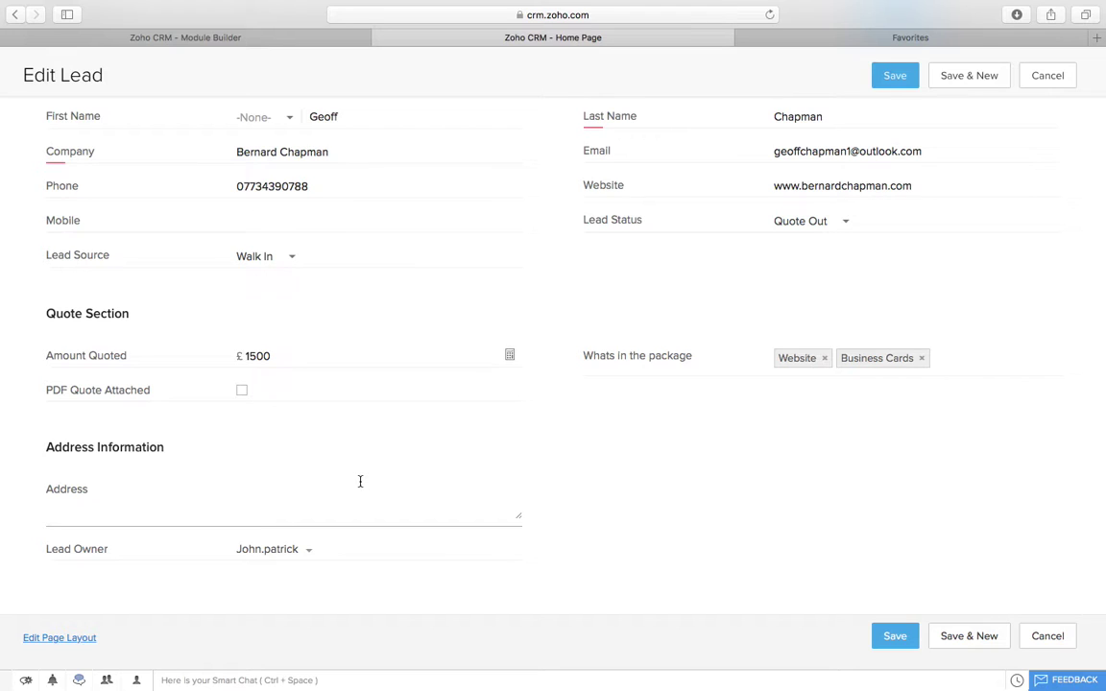
click(892, 635)
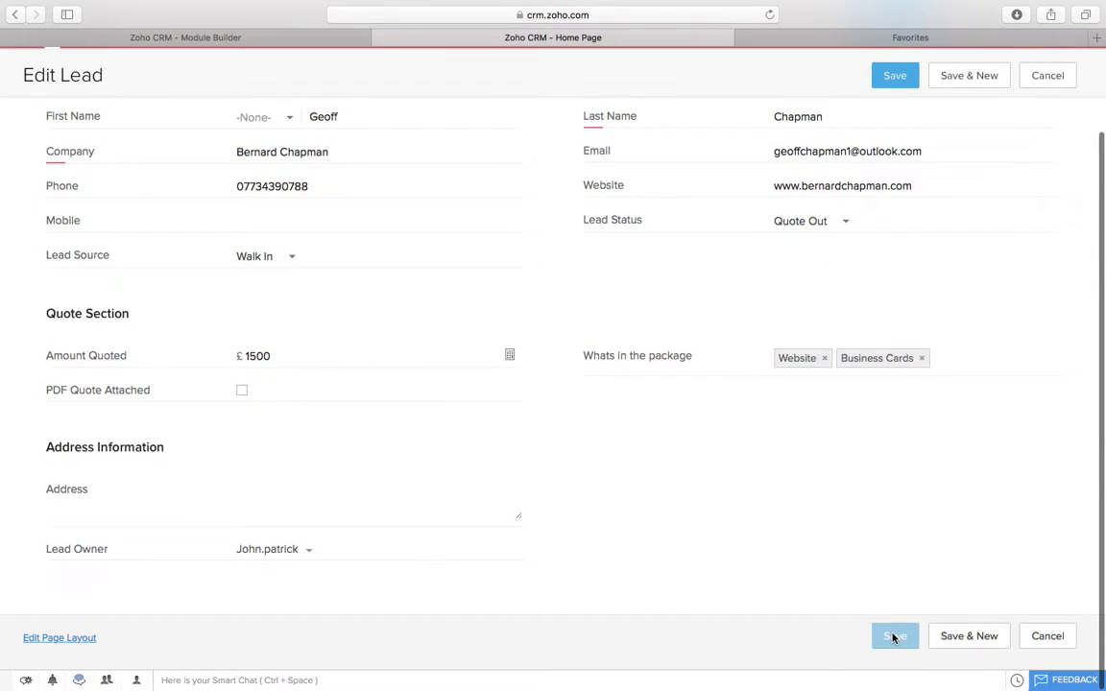
Step: Look over the lead's file attachment options without attaching anything
scroll(595, 492, down, 10)
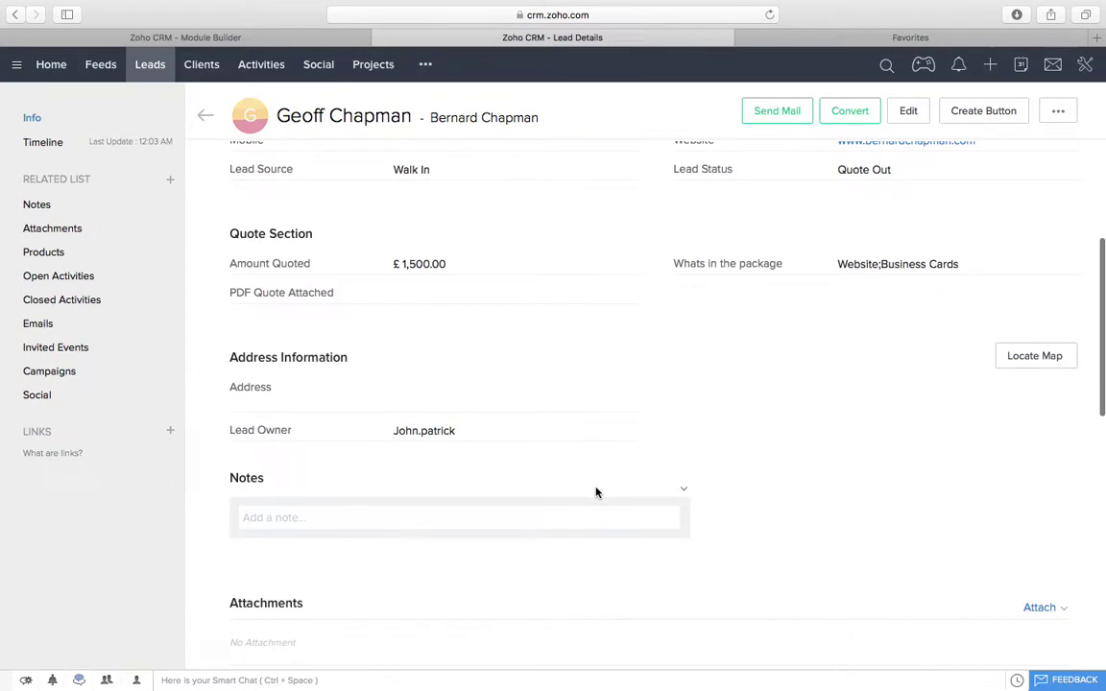
scroll(595, 491, up, 1)
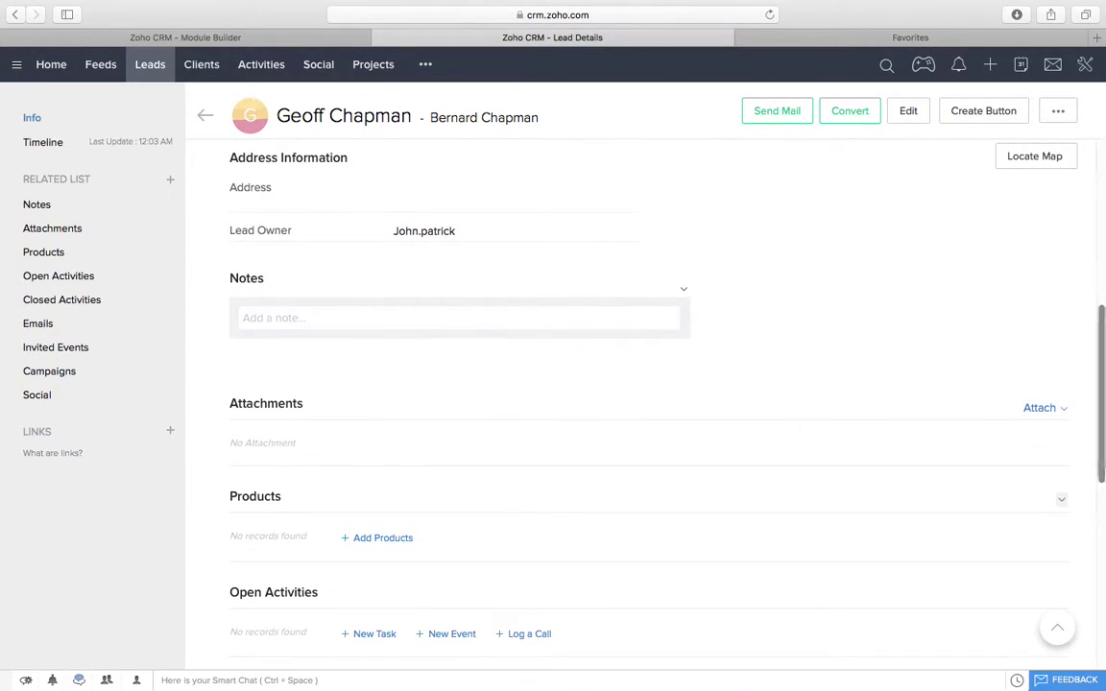
click(1046, 410)
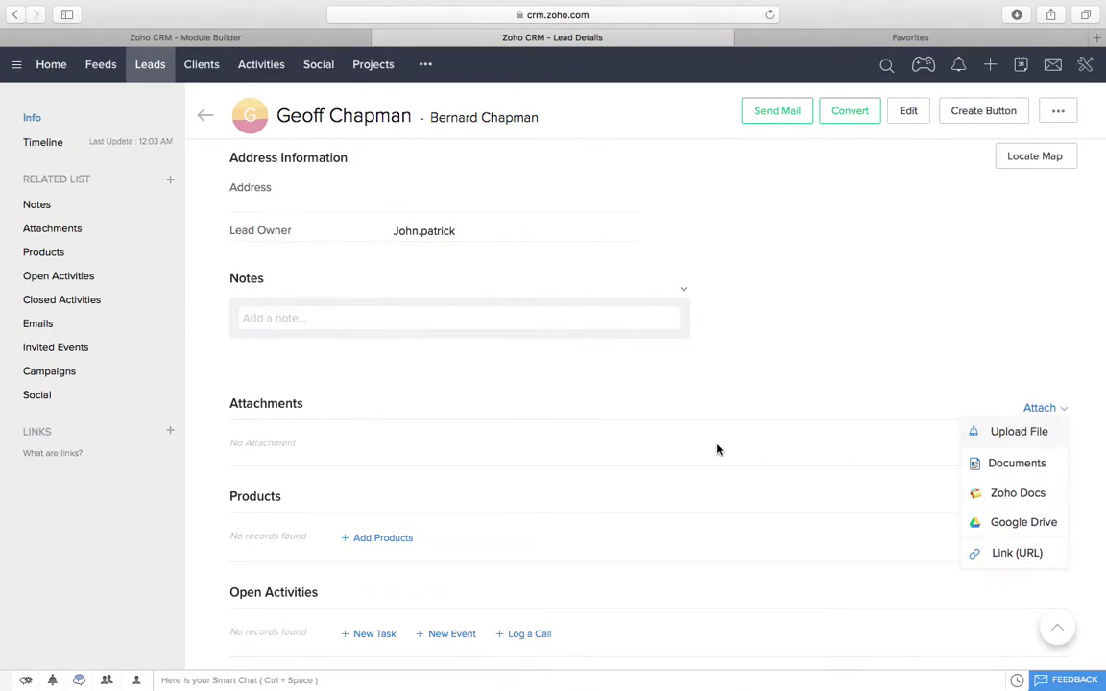
click(289, 438)
Step: Tick PDF Quote Attached on the lead and save the field
scroll(421, 435, up, 5)
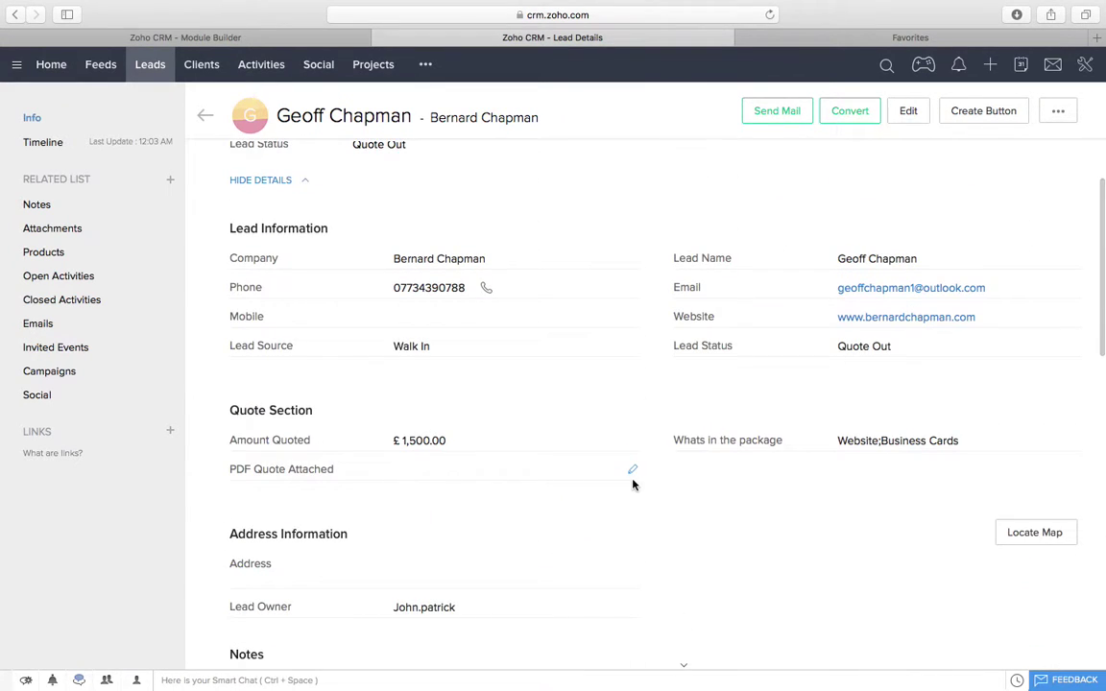
click(631, 470)
click(399, 470)
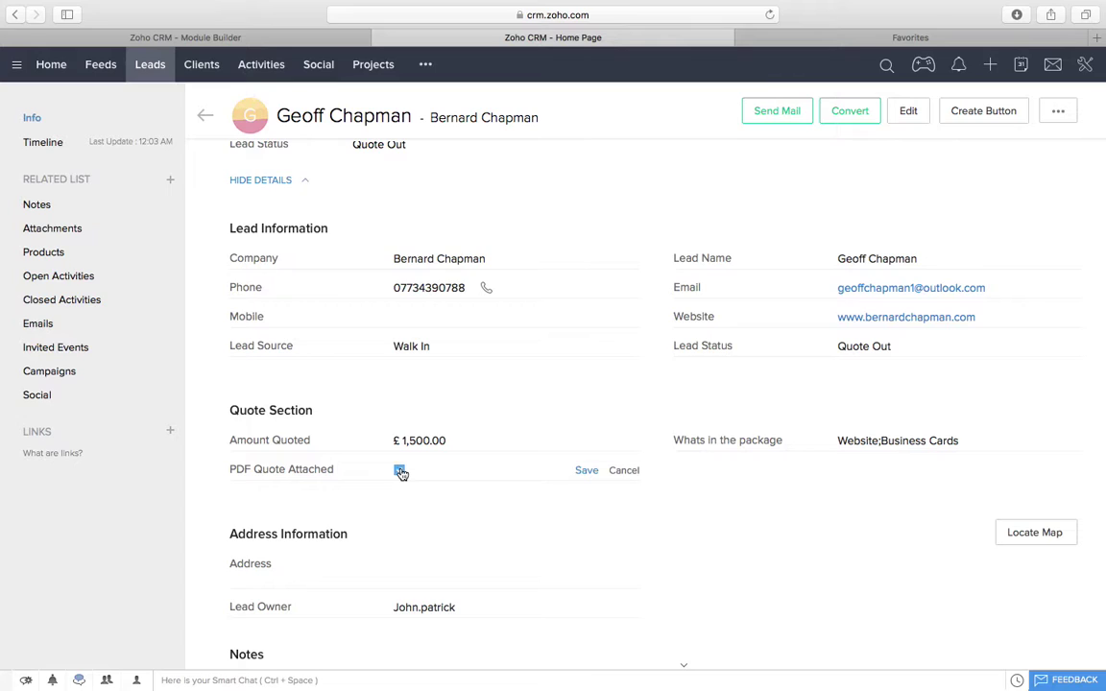
click(590, 471)
Step: Go to the leads list and glance at its extra actions menu
click(146, 64)
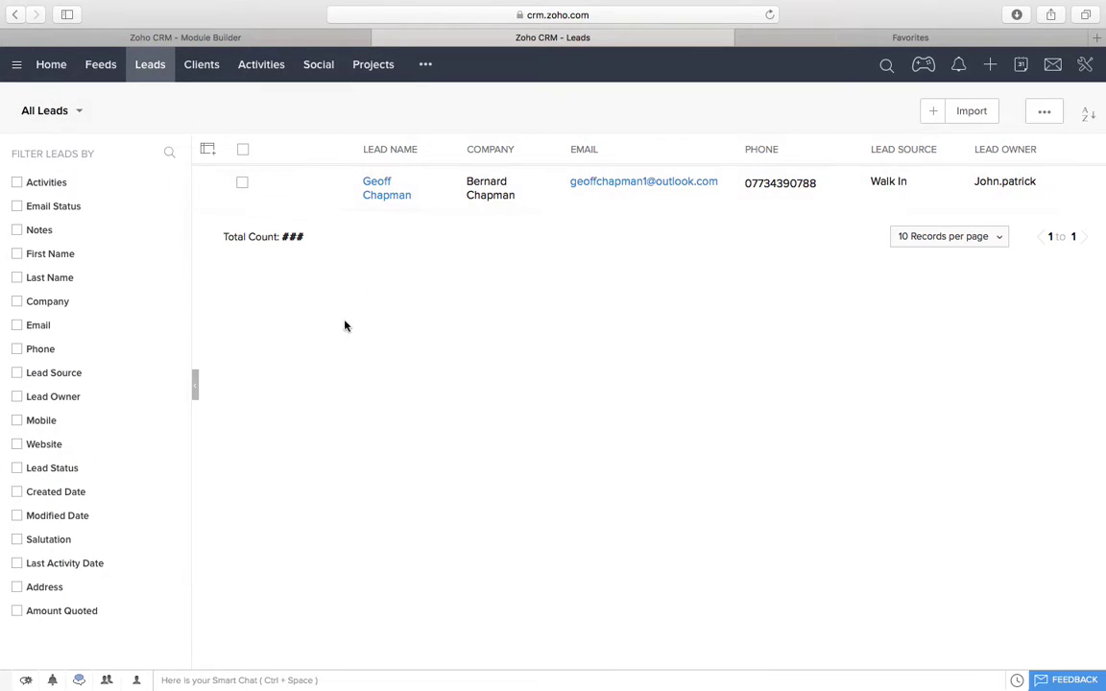
click(1046, 114)
click(721, 343)
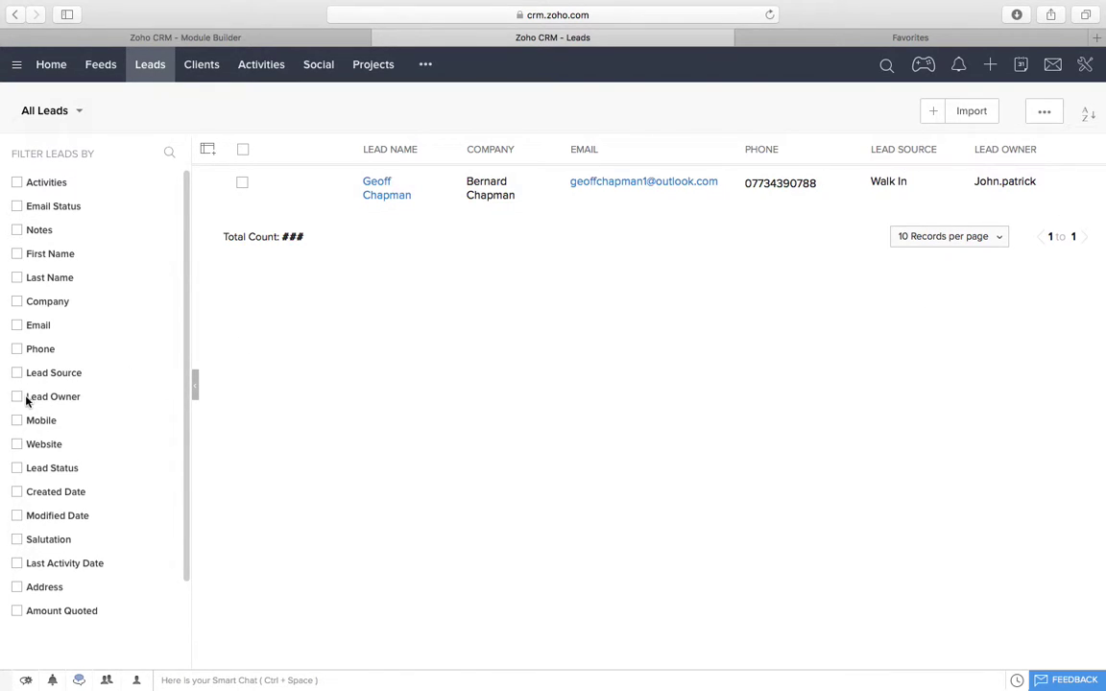
Step: Filter the leads by Lead Status Quote Out and open the client's lead
click(16, 468)
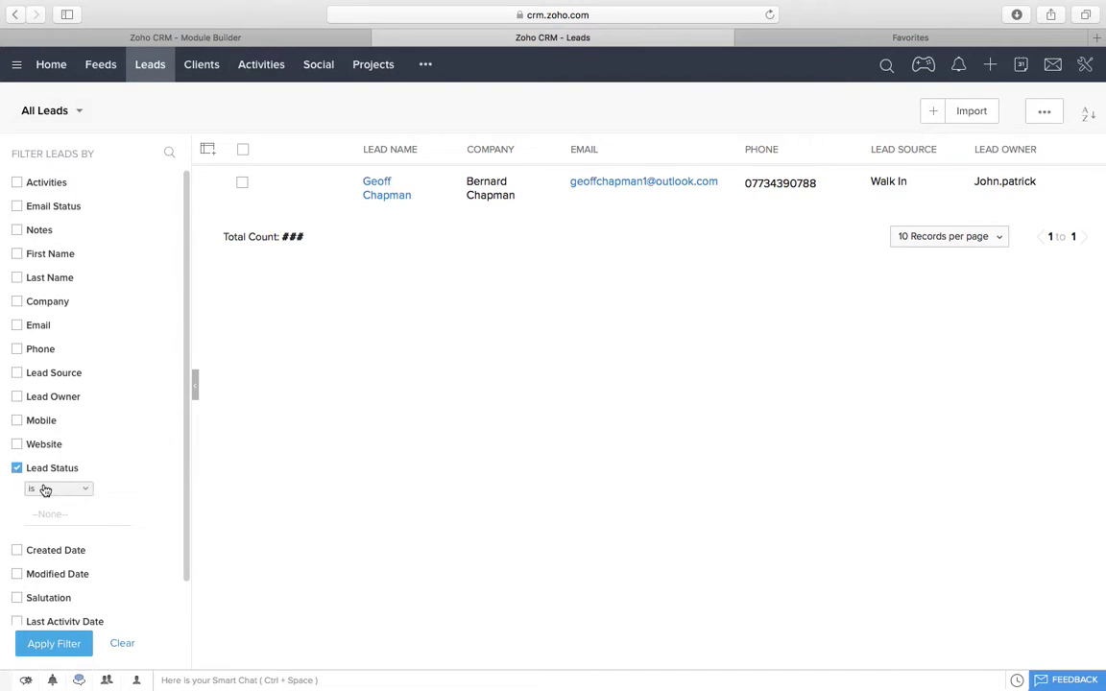
click(50, 514)
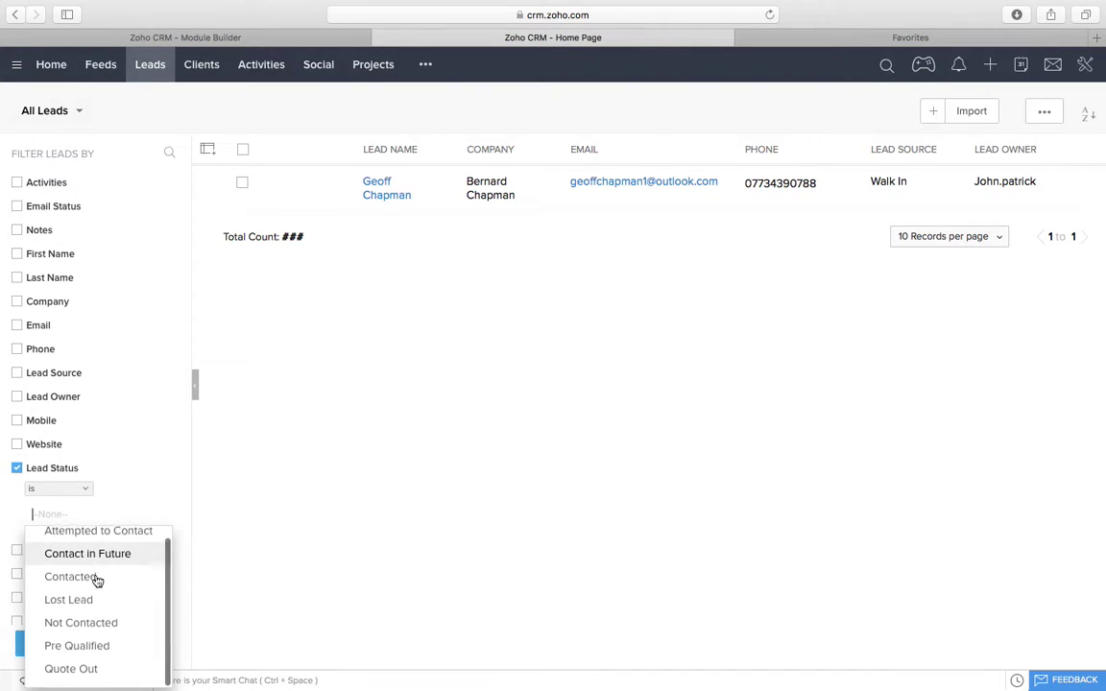
click(84, 676)
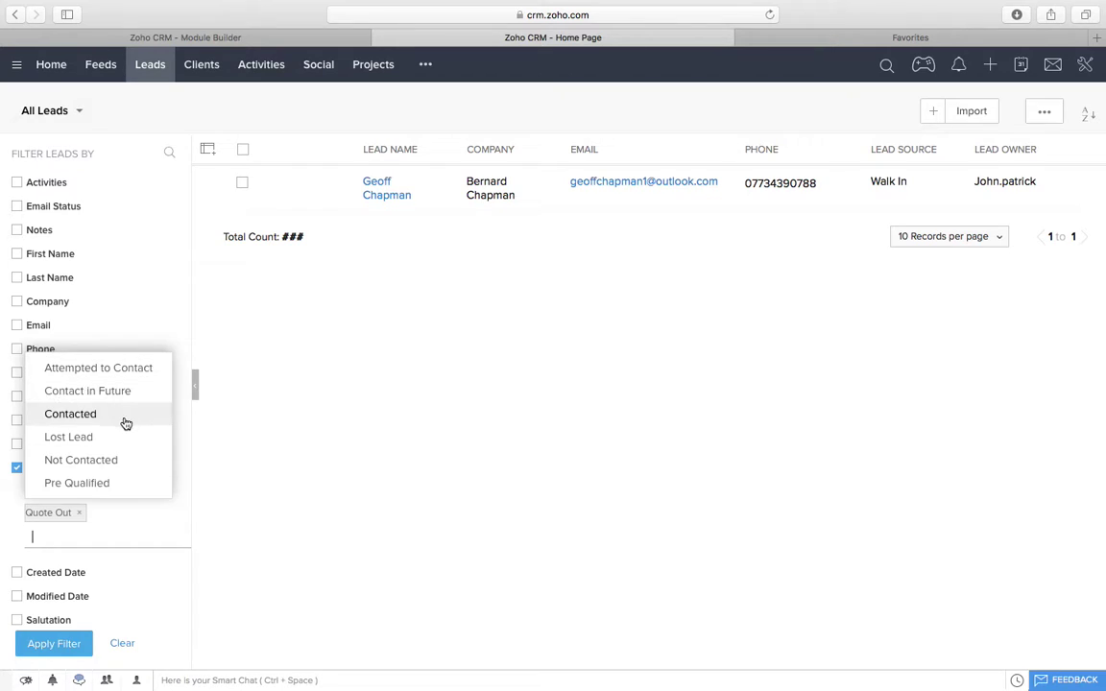
click(62, 646)
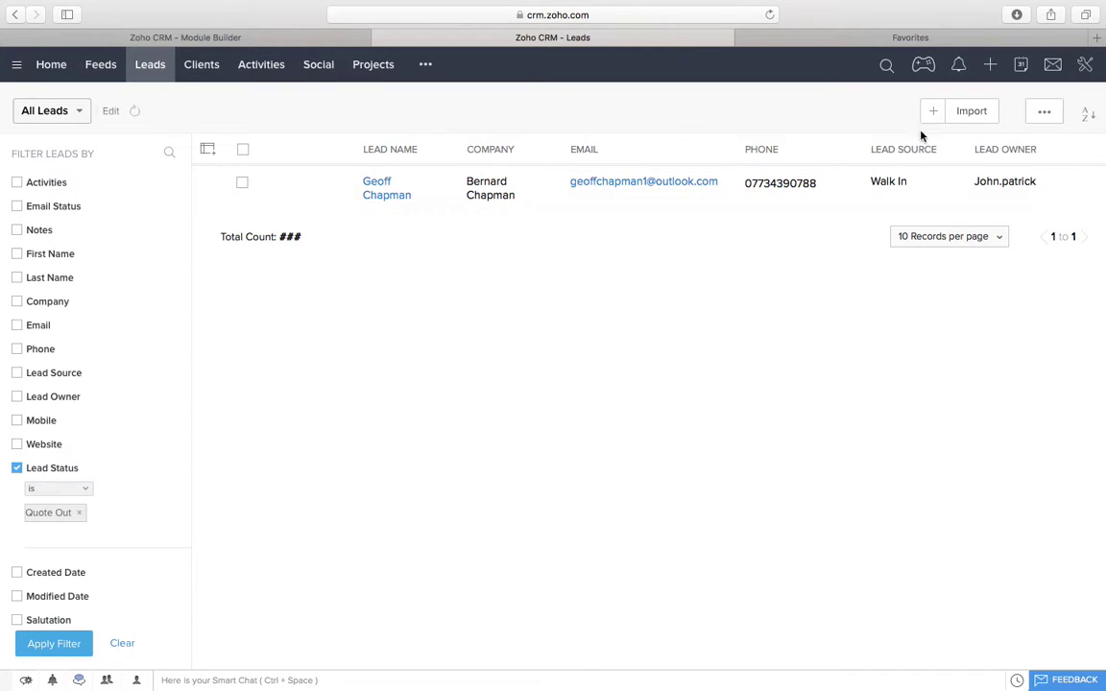
click(384, 194)
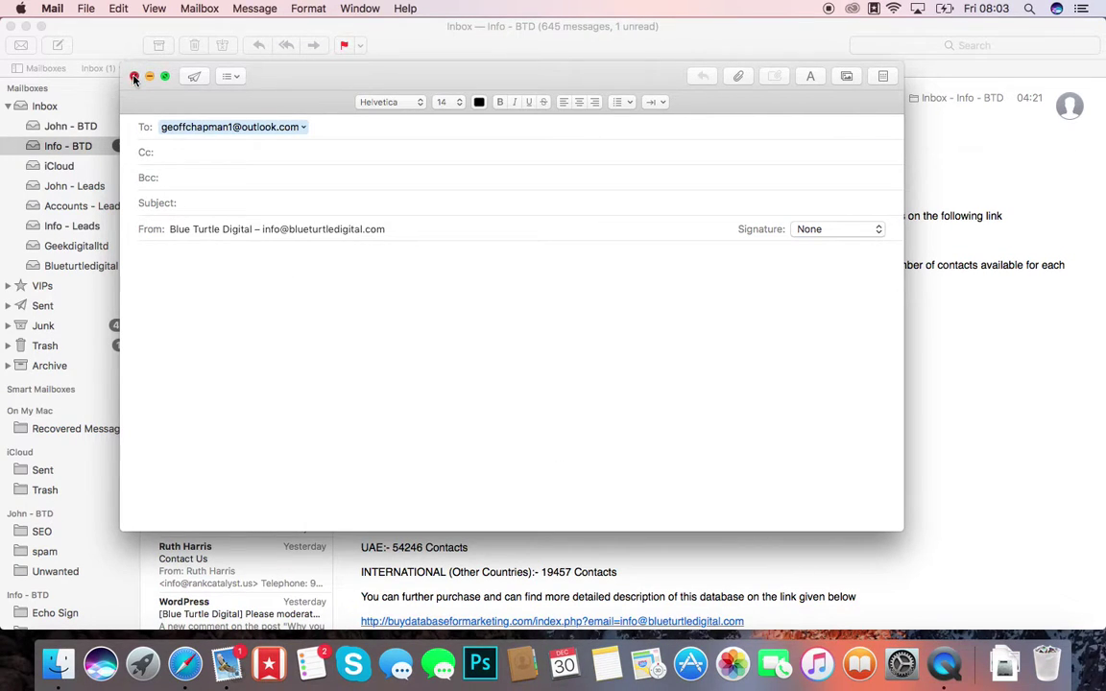
Step: Close the unsent Apple Mail message to get back to the client's lead record
click(134, 74)
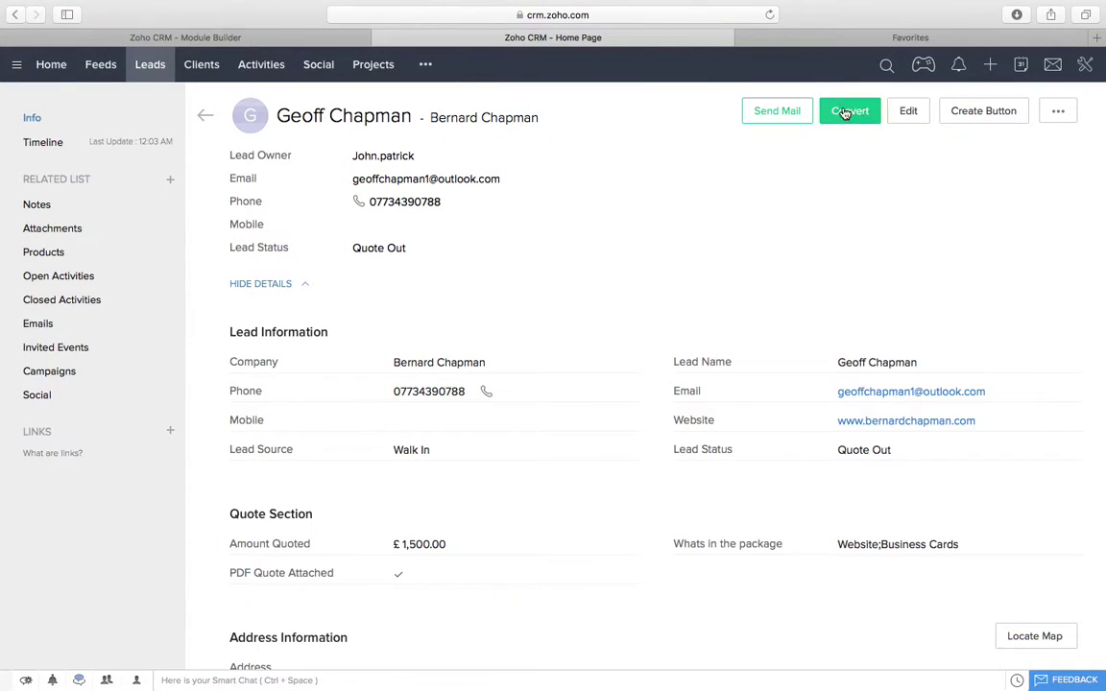
Step: Start an e-mail to the lead with the subject 'Asdasdasd'
click(788, 112)
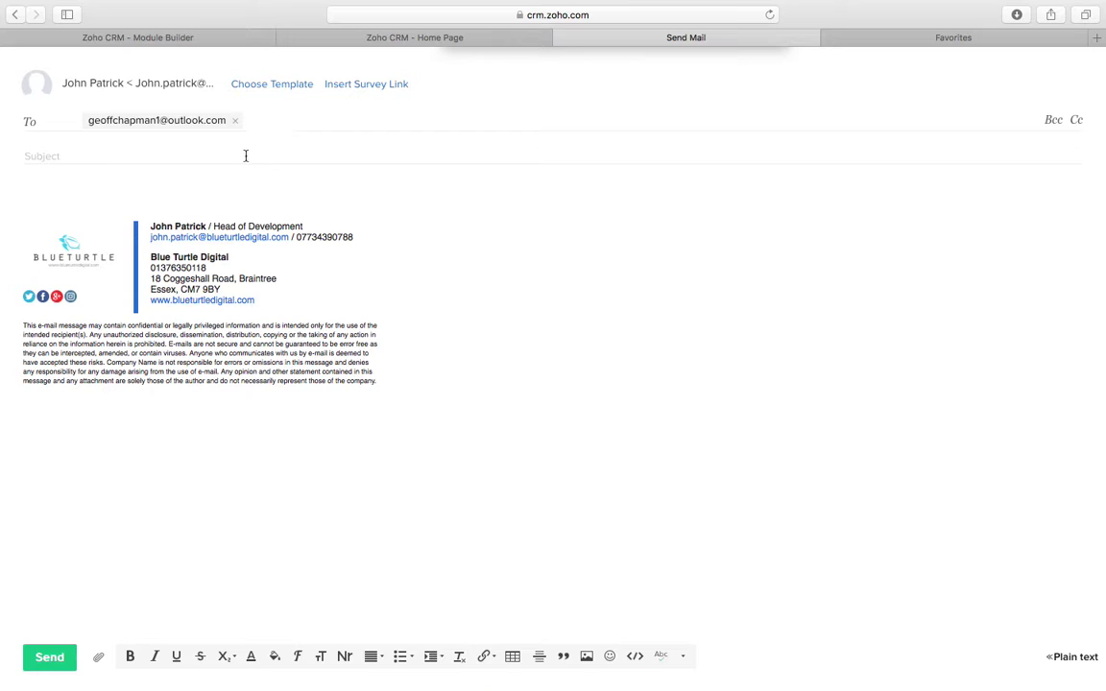
click(91, 157)
text(Asdasdasd)
Step: Check the e-mail template folders, find none usable, and return to the lead record
click(257, 88)
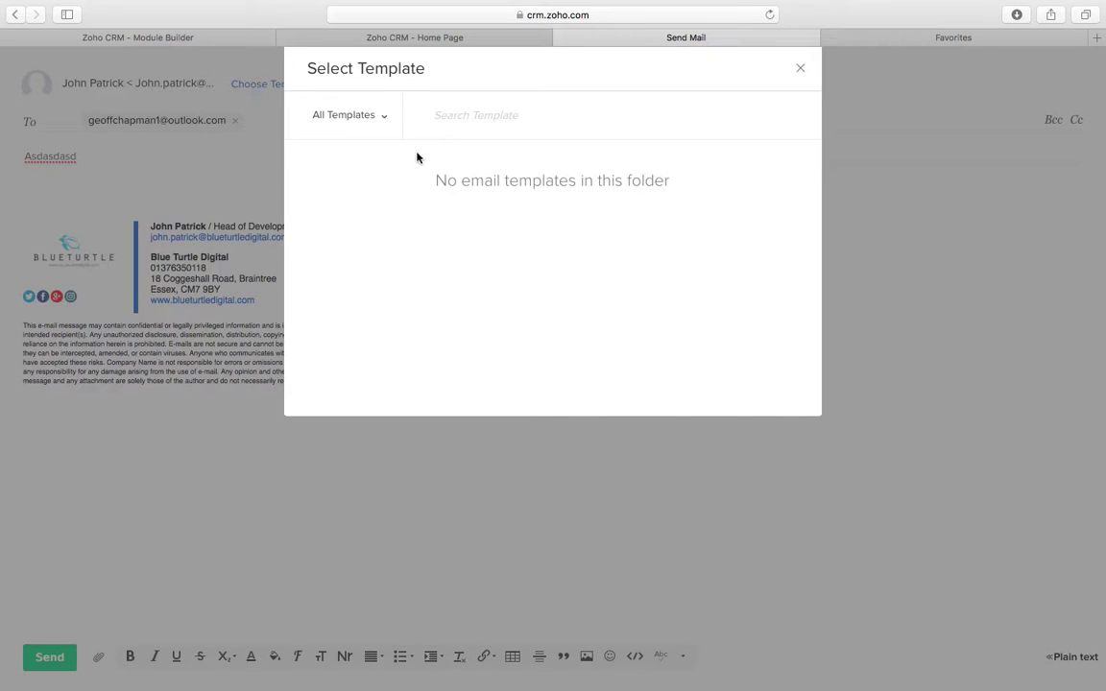
click(338, 119)
click(566, 197)
click(800, 69)
click(389, 37)
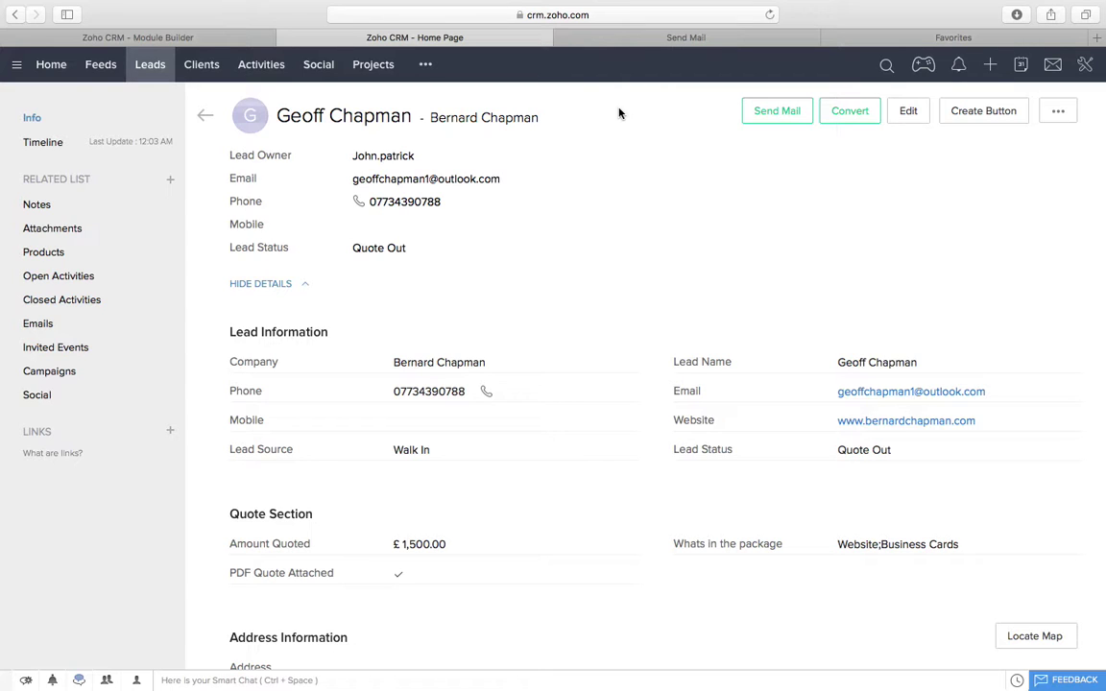
scroll(579, 365, down, 5)
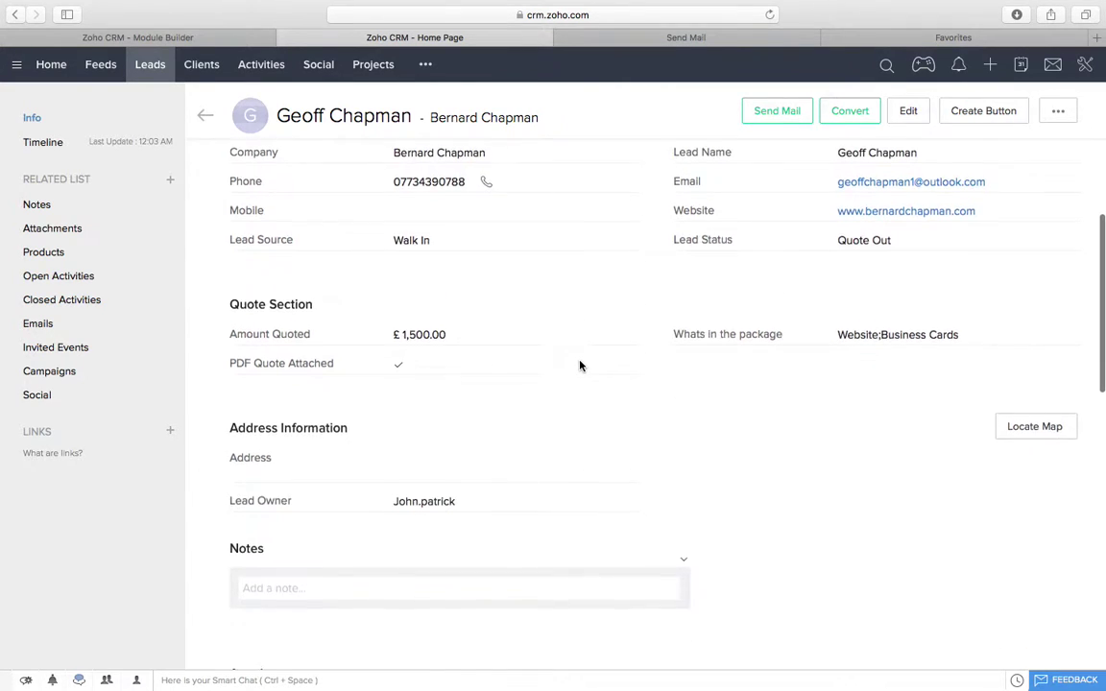
scroll(579, 365, up, 5)
scroll(579, 365, down, 3)
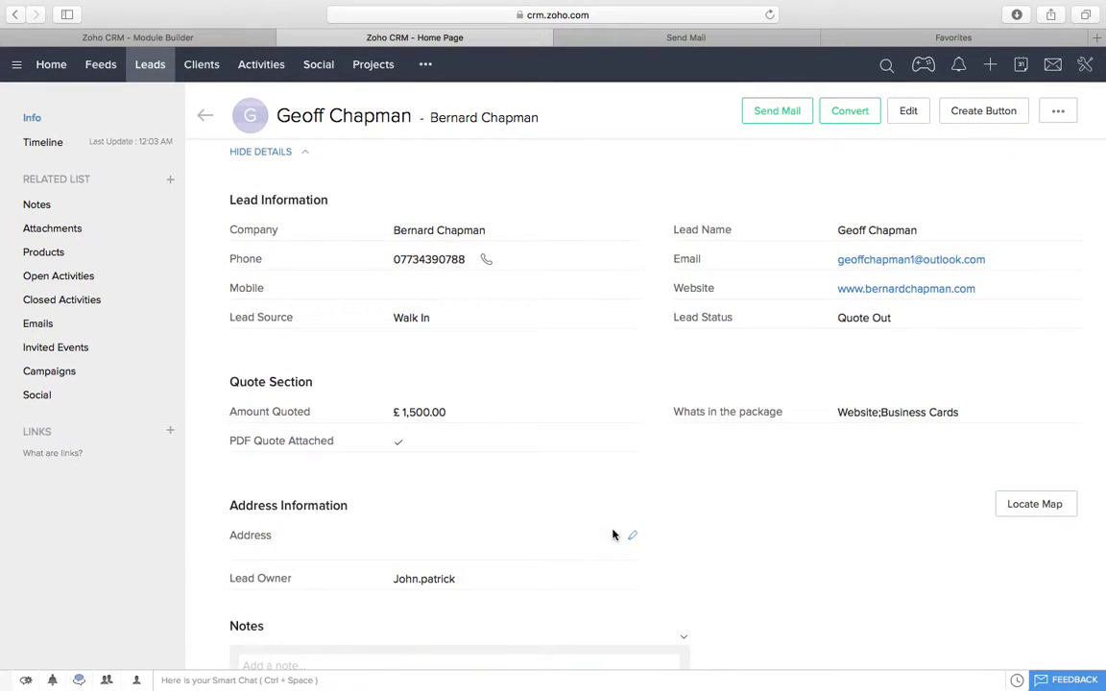
click(633, 540)
scroll(509, 556, down, 3)
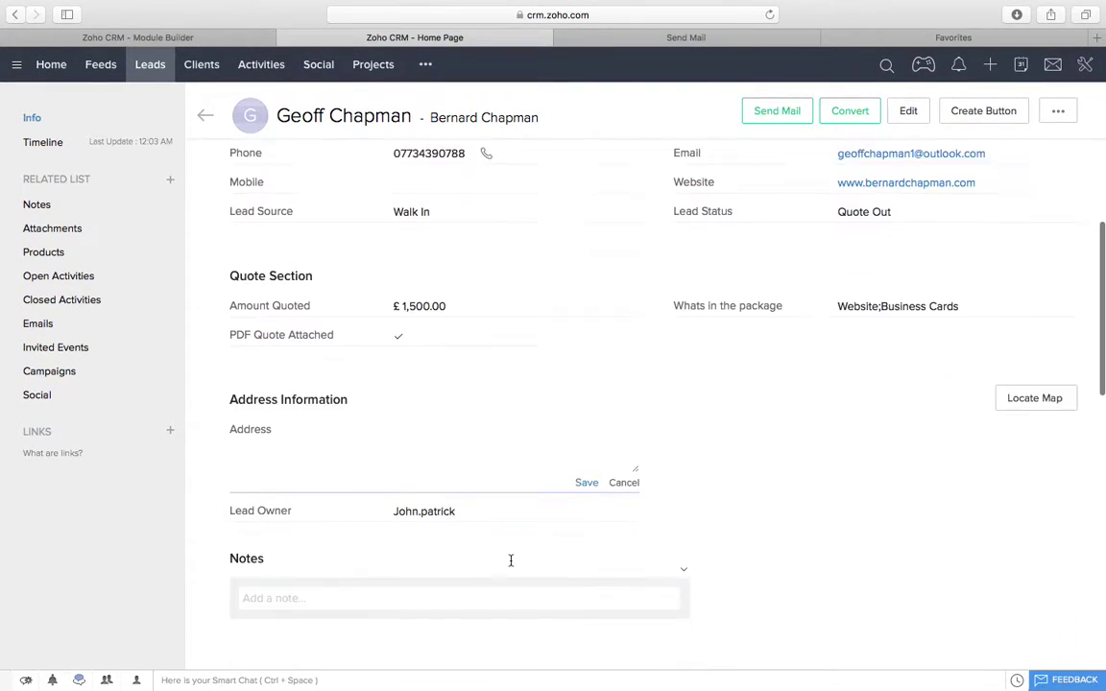
scroll(577, 477, down, 1)
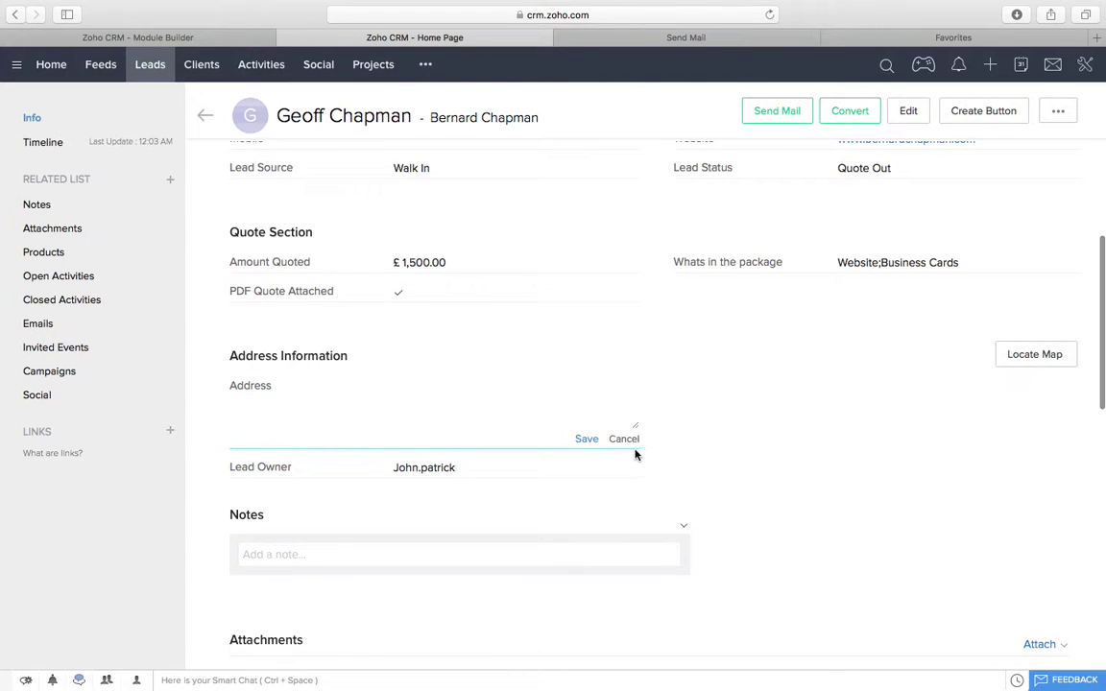
click(624, 442)
scroll(624, 442, down, 10)
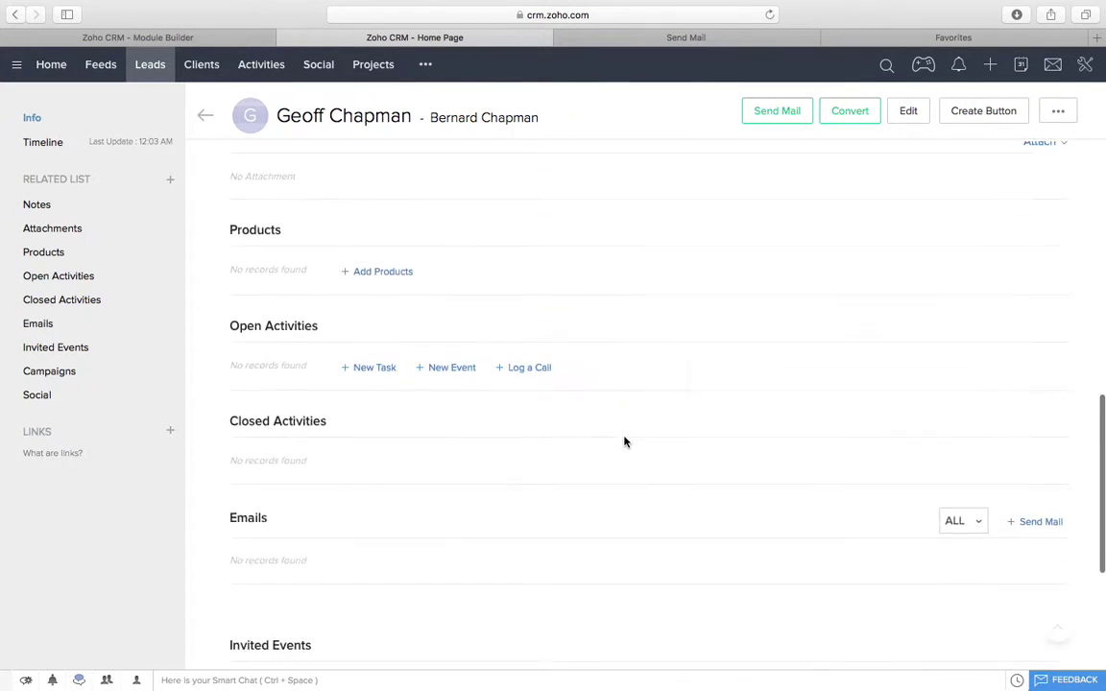
scroll(624, 442, up, 12)
scroll(619, 443, down, 4)
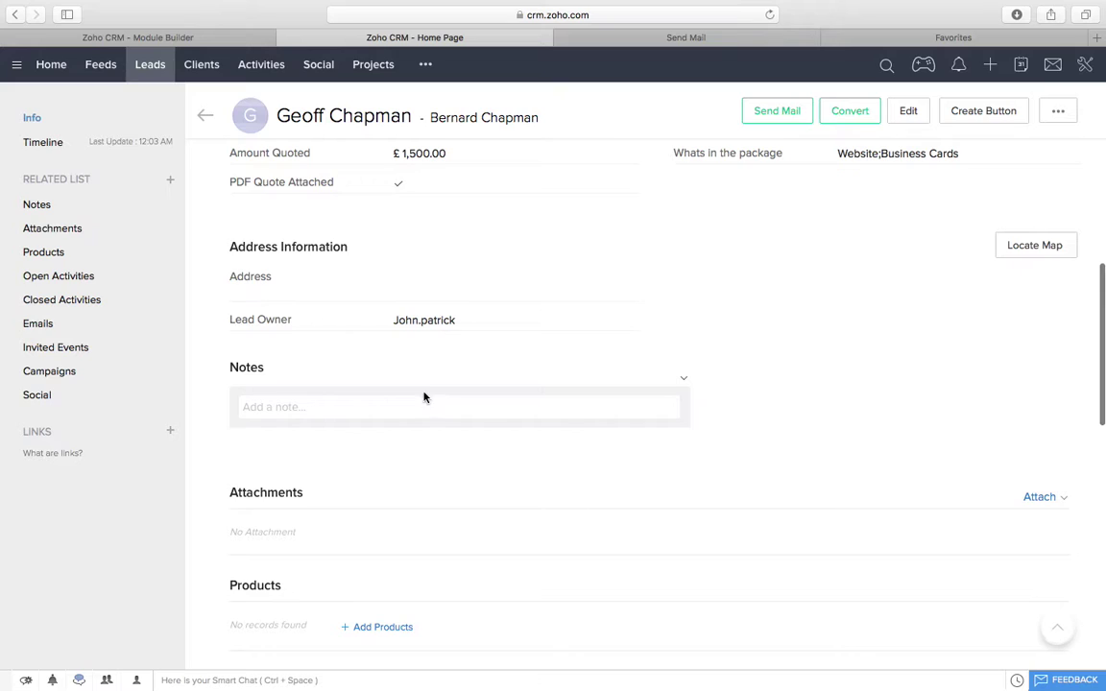
Step: Save a note that a call to close the deal failed because the client was not in
click(402, 407)
text(Tr)
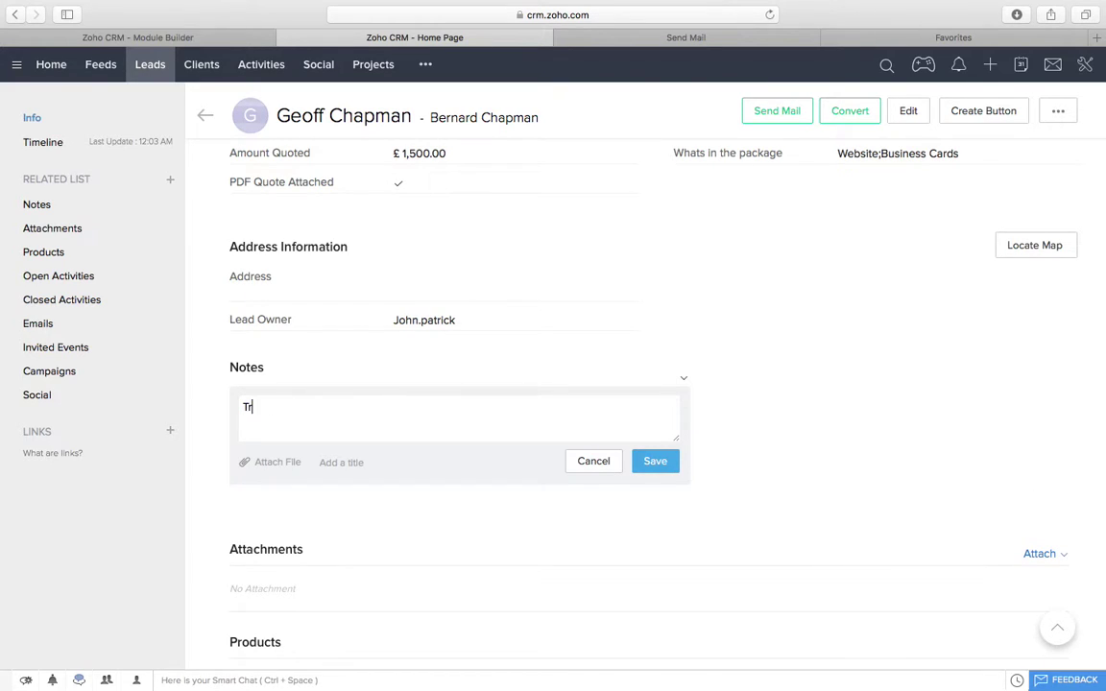
text(ied to call Geoff to close the de)
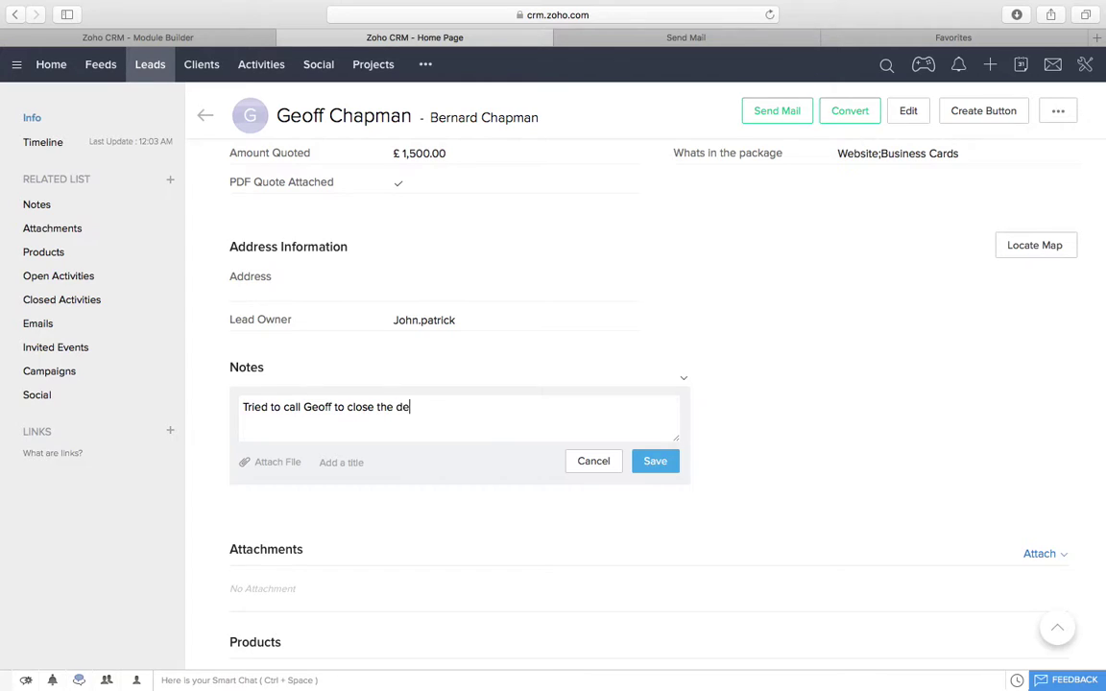
text(al but was not in)
click(653, 456)
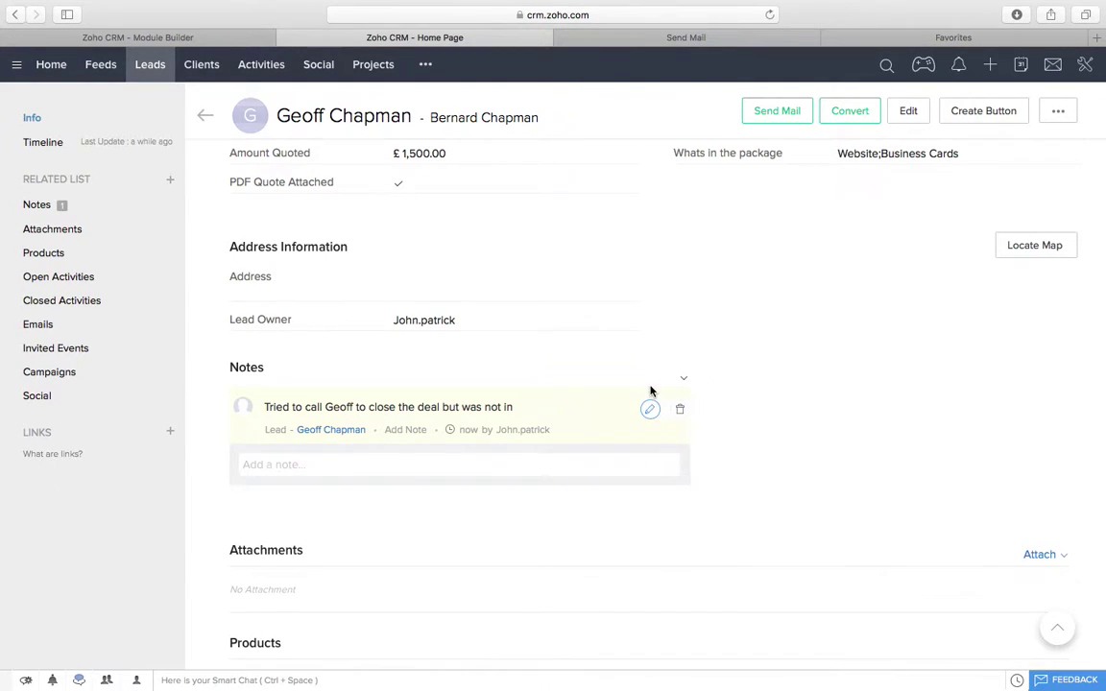
scroll(649, 390, down, 1)
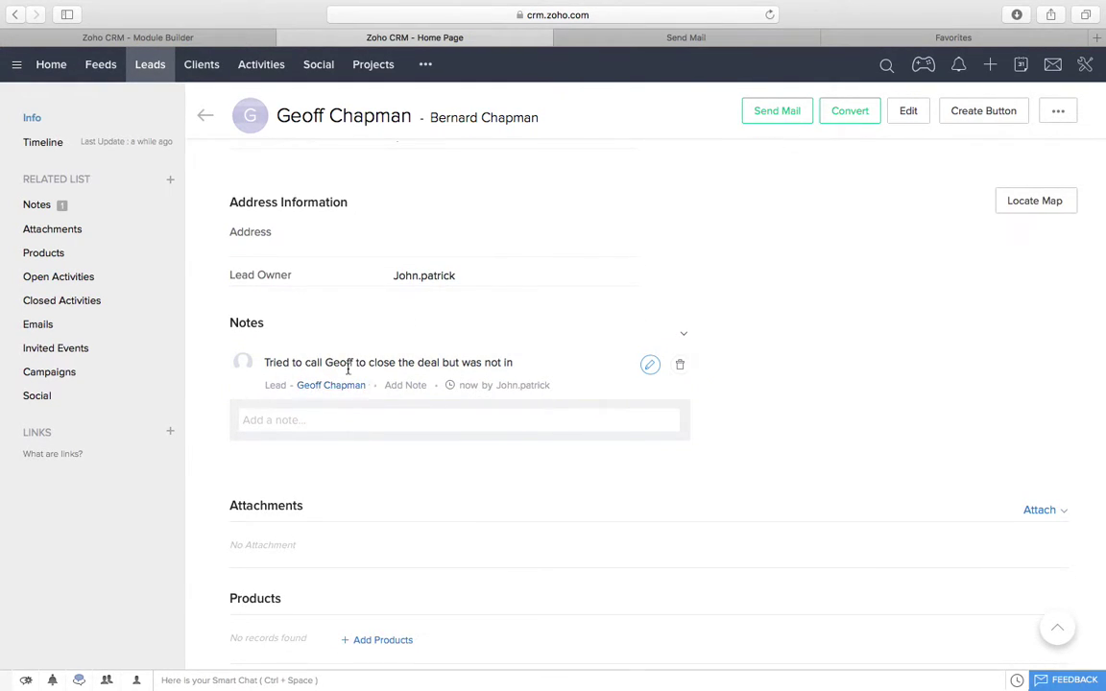
scroll(538, 403, down, 1)
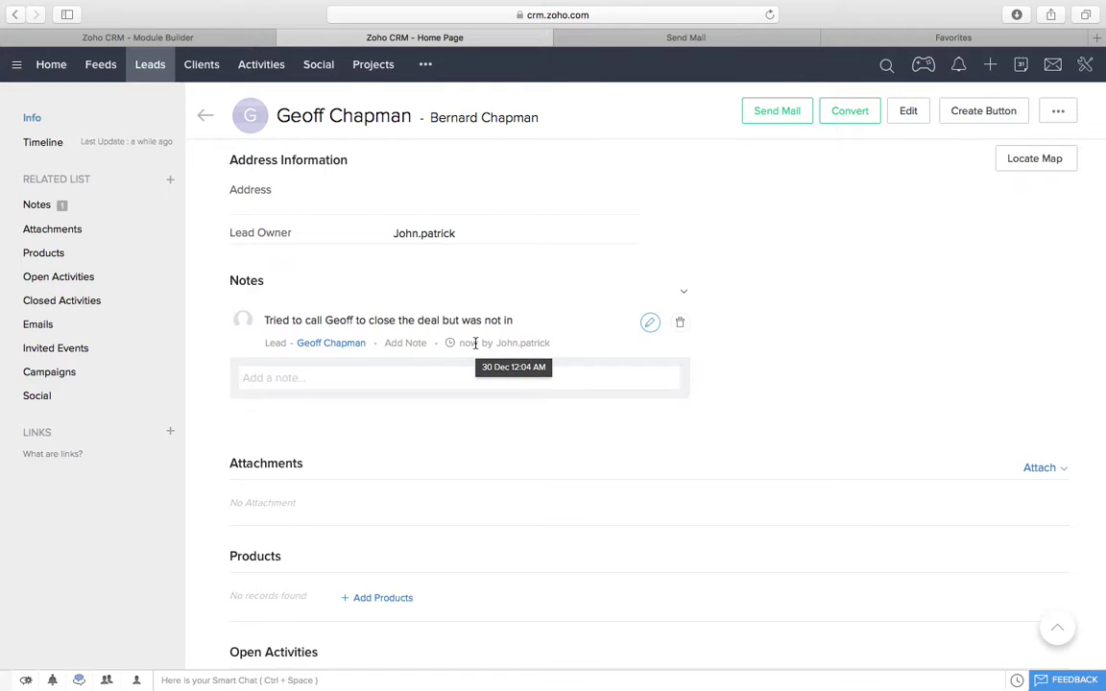
scroll(475, 344, up, 10)
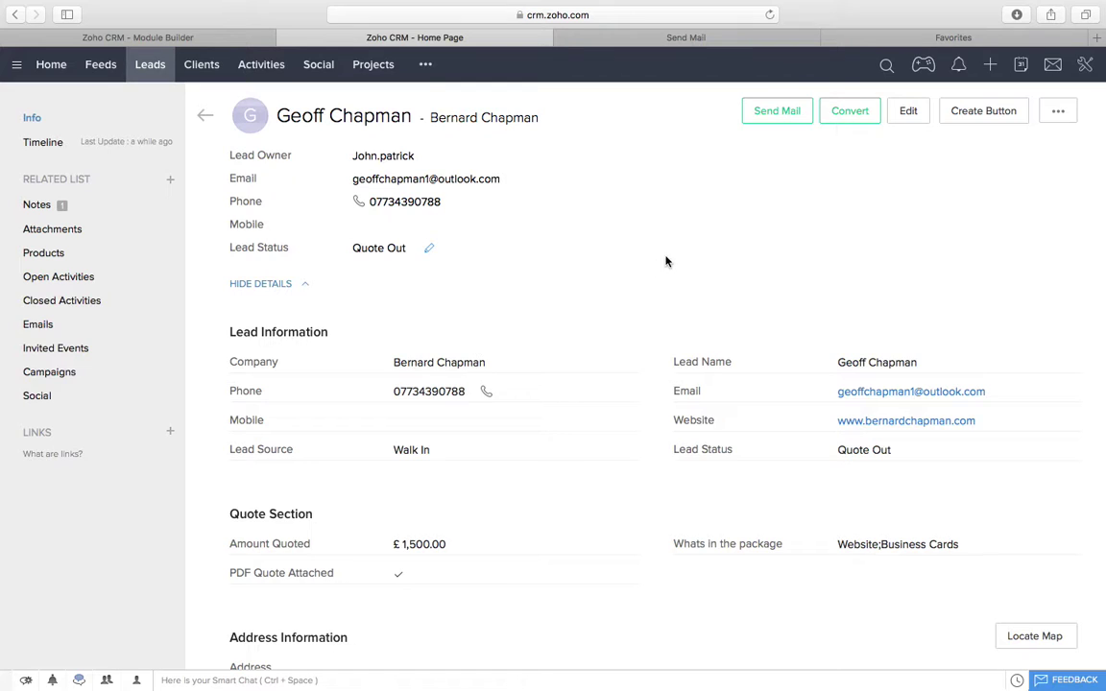
scroll(333, 272, down, 5)
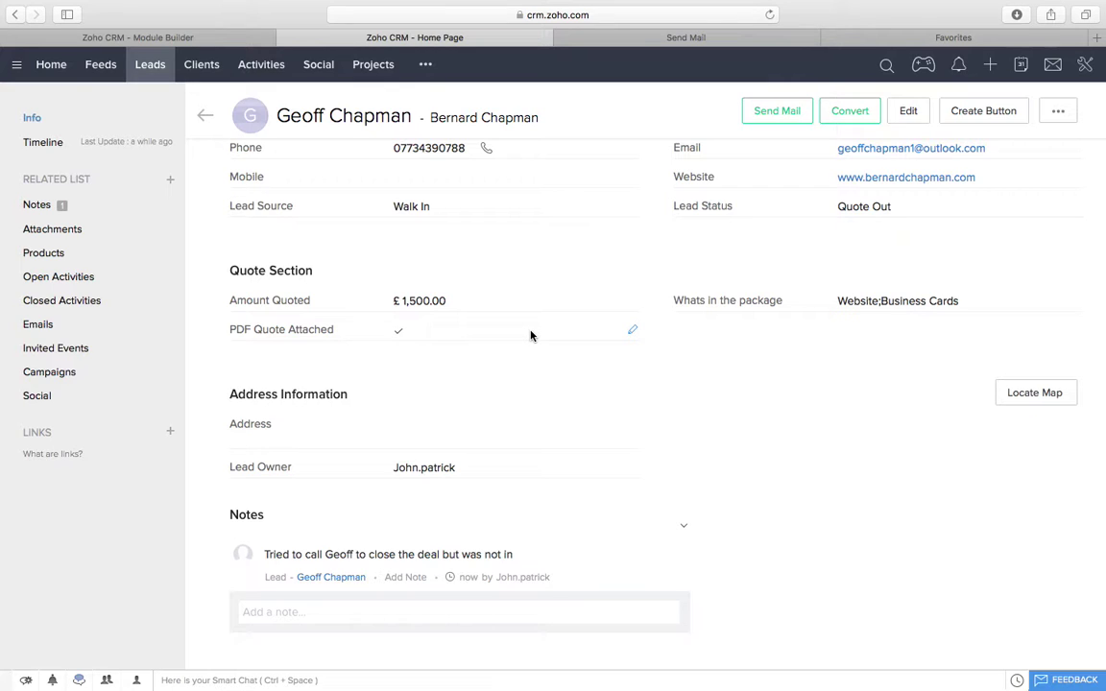
scroll(536, 303, up, 5)
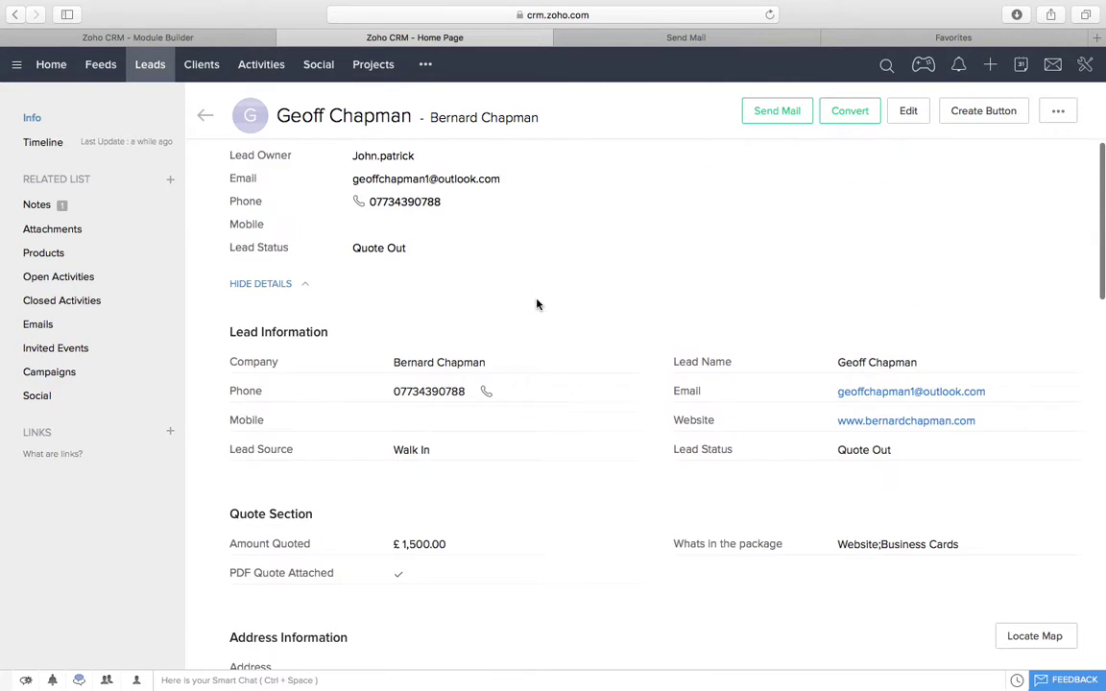
Step: Convert the lead with Create New Account instead of the existing account, then open the client
click(849, 114)
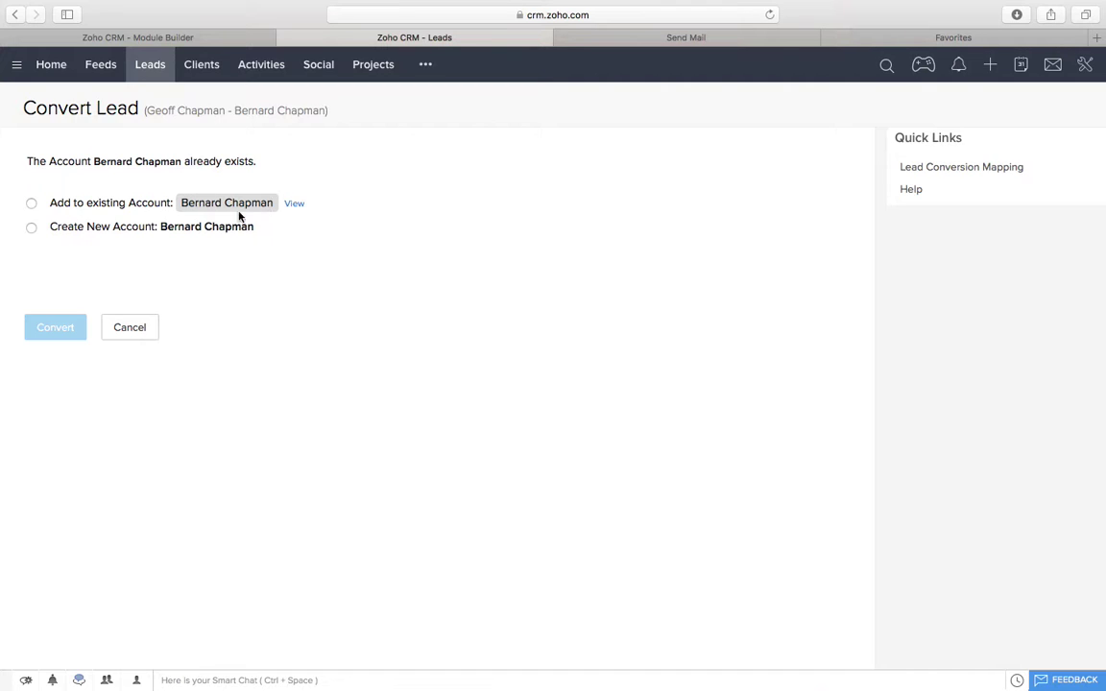
click(31, 229)
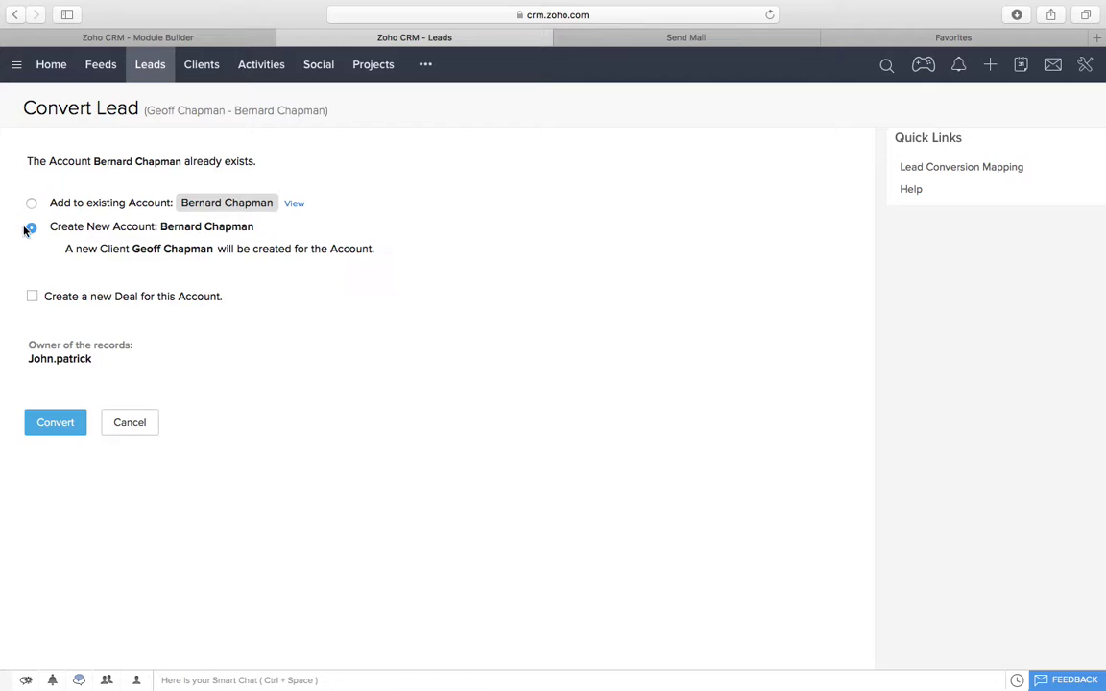
click(47, 428)
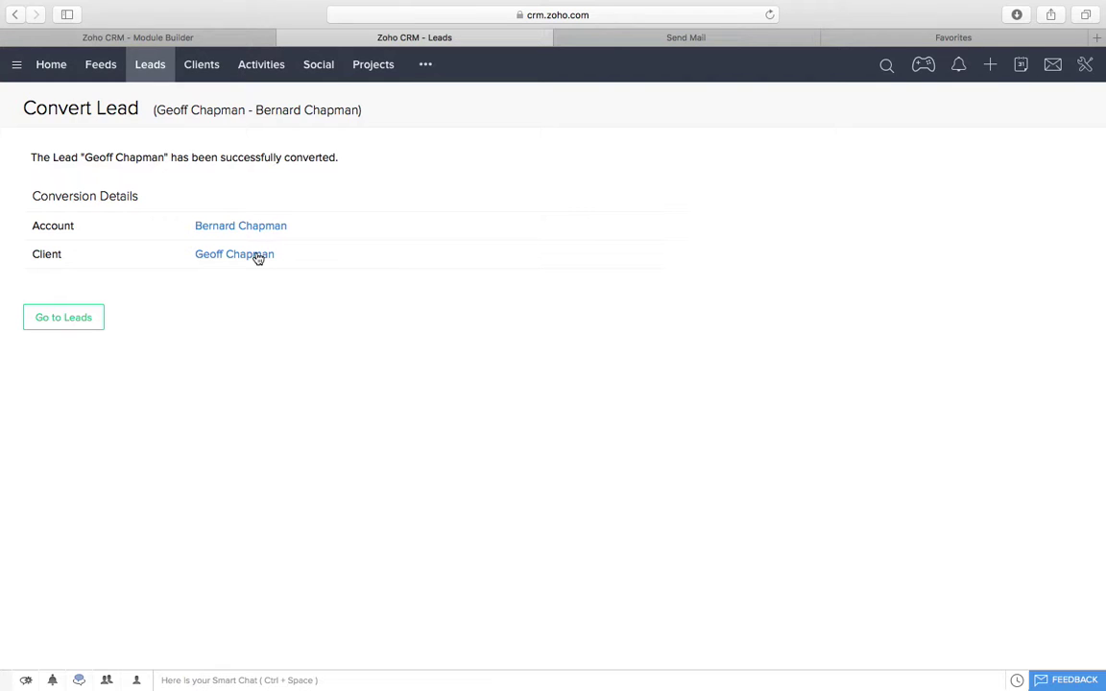
click(258, 256)
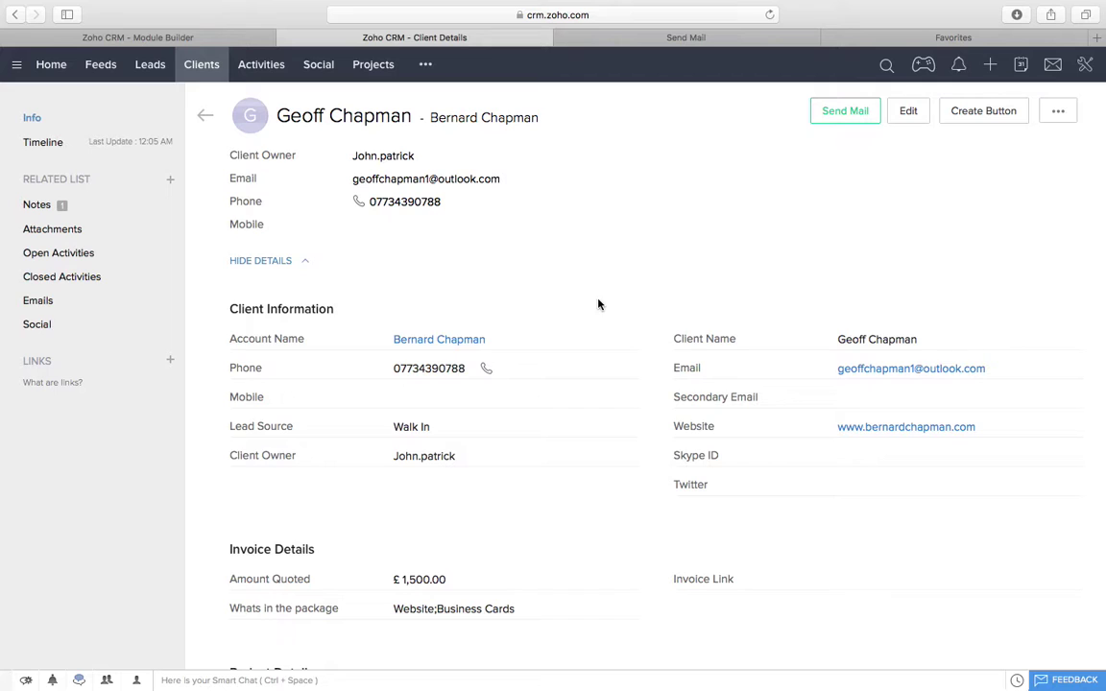
Step: Scroll the new client record down to Project Details and begin editing Customer Signed Invoice
scroll(598, 304, down, 1)
scroll(597, 303, down, 2)
scroll(597, 303, up, 2)
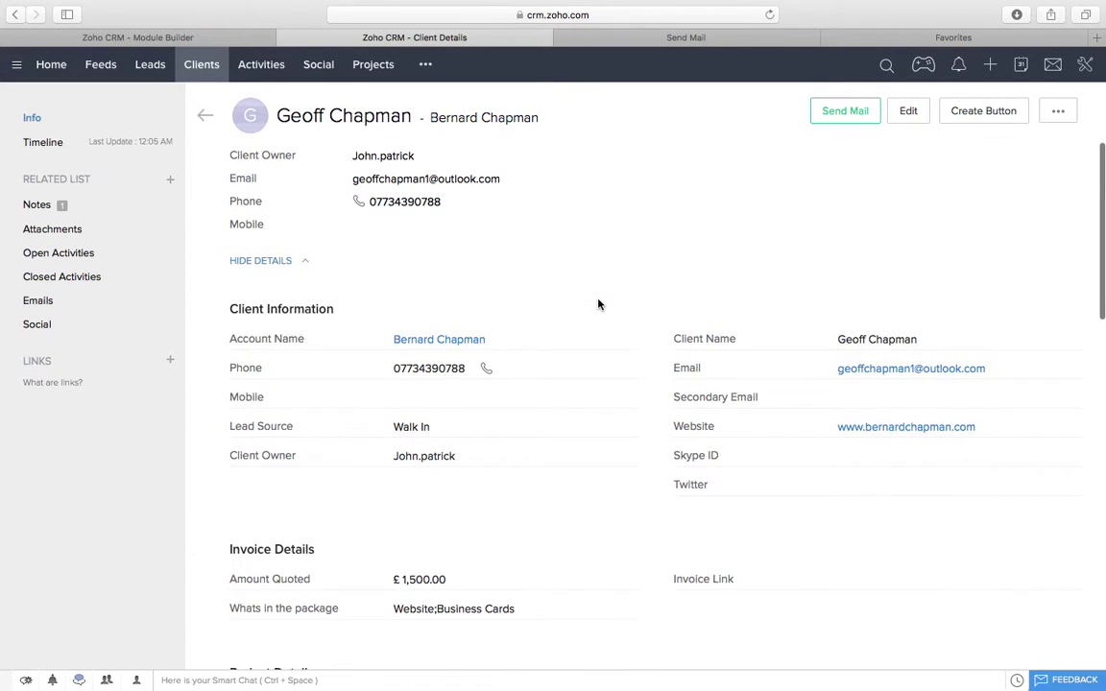
scroll(507, 427, down, 1)
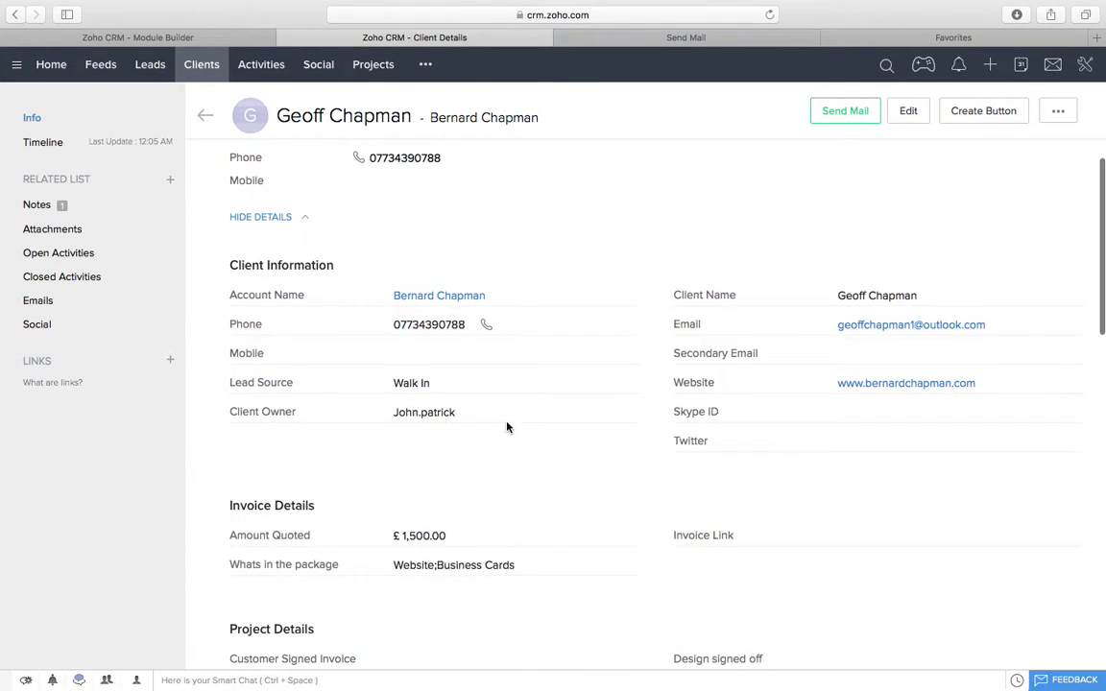
scroll(450, 406, down, 2)
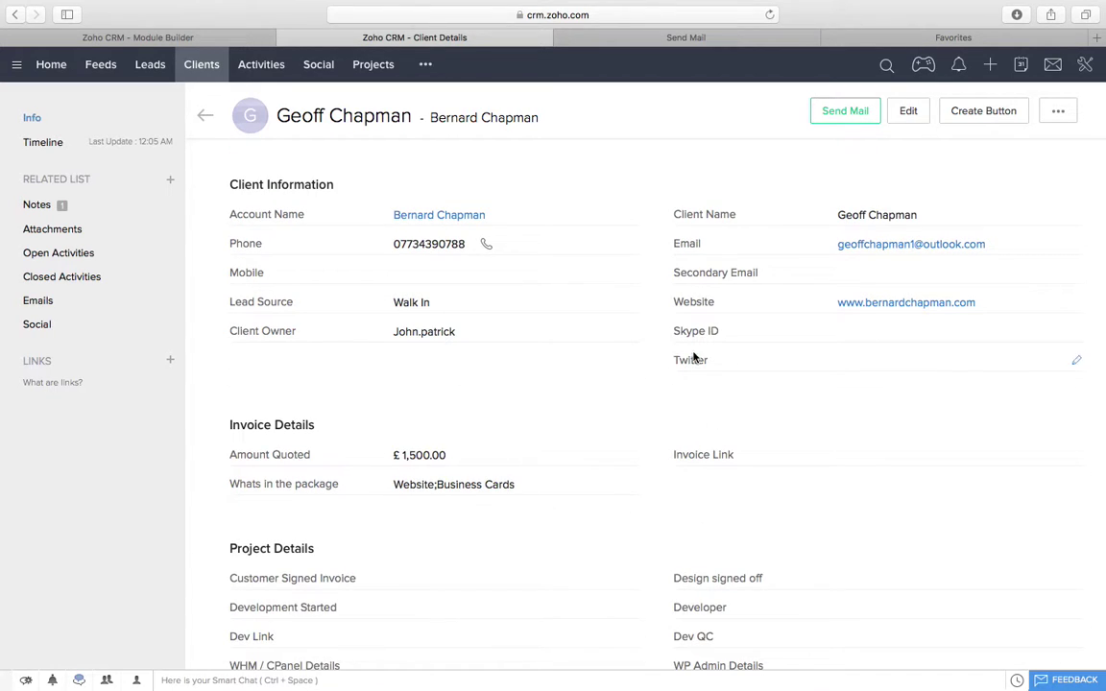
scroll(693, 355, down, 2)
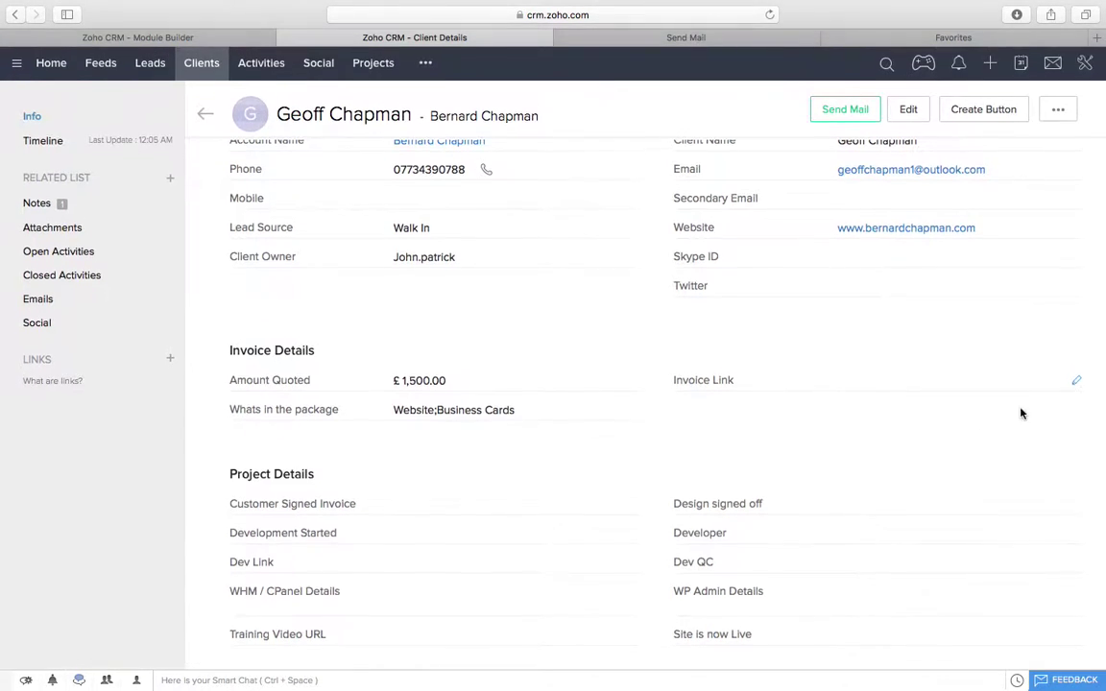
scroll(959, 437, down, 5)
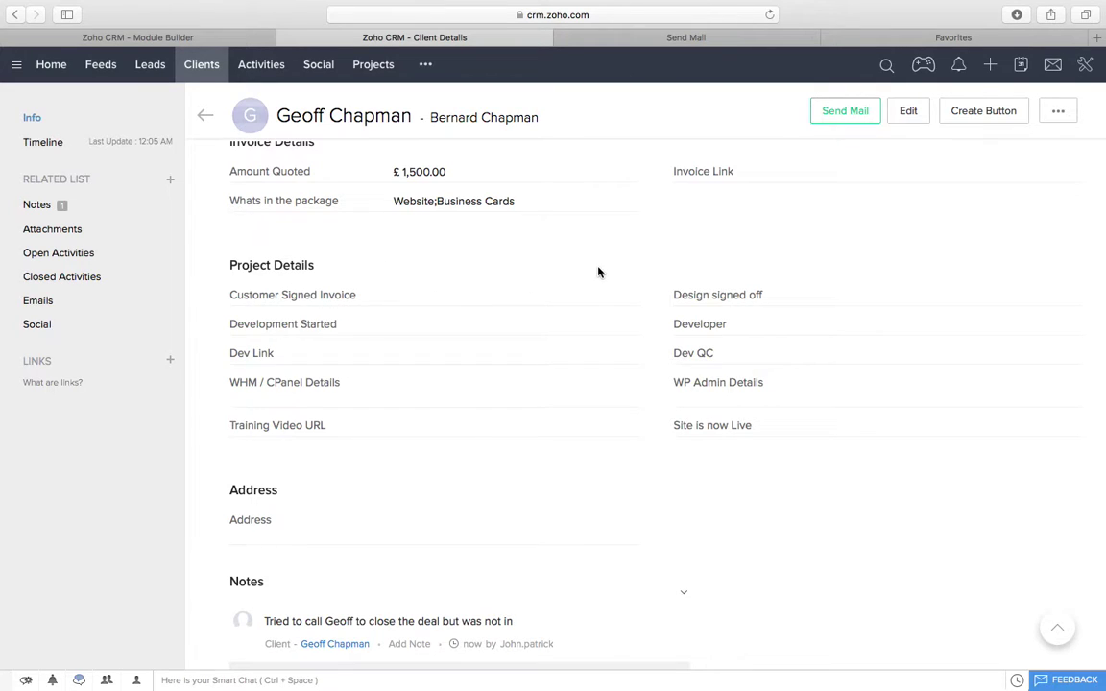
click(634, 299)
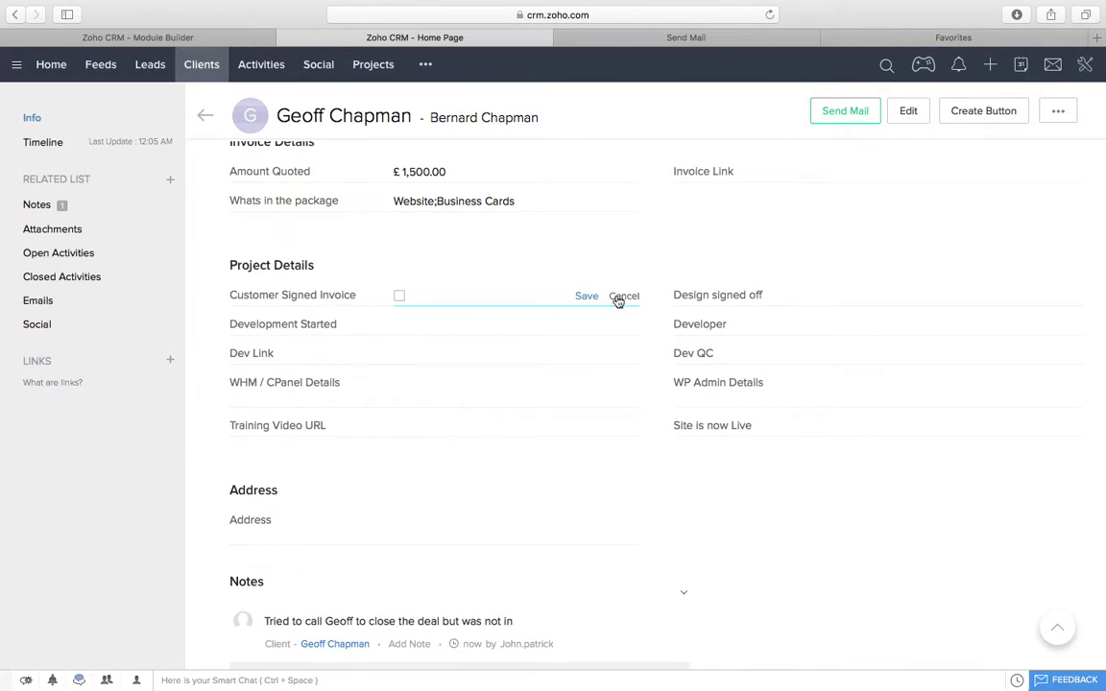
Step: Tick Customer Signed Invoice and Design signed off on the client record
click(400, 296)
click(584, 297)
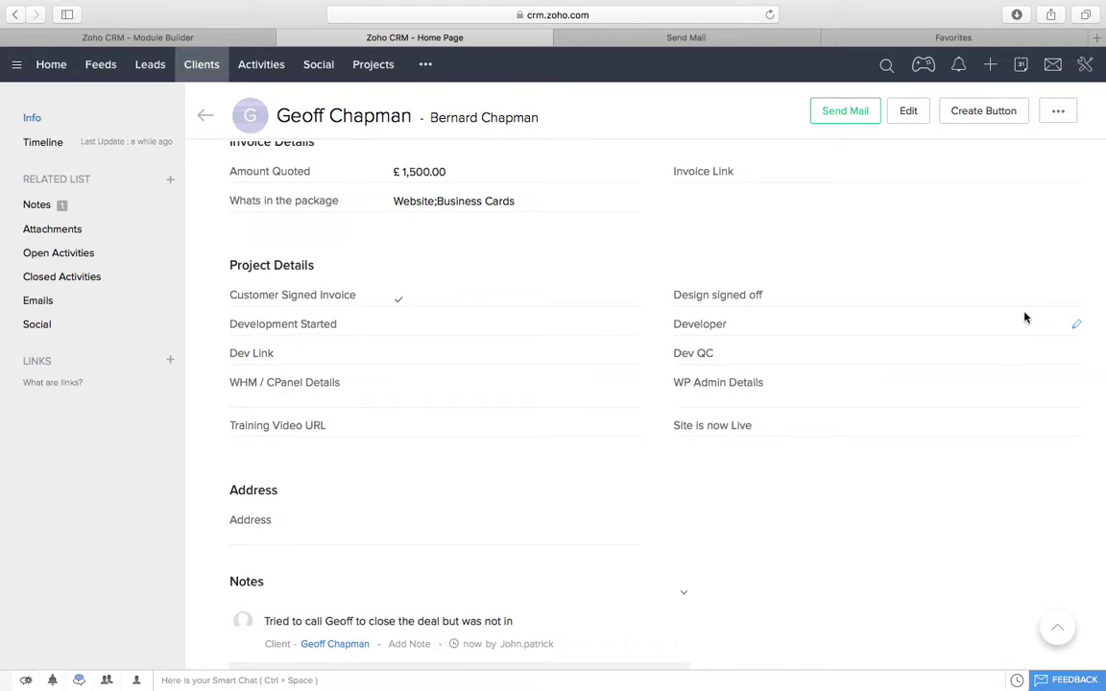
click(1075, 296)
click(1033, 297)
Step: Tick Development Started and assign a developer in the Developer field
scroll(754, 437, down, 1)
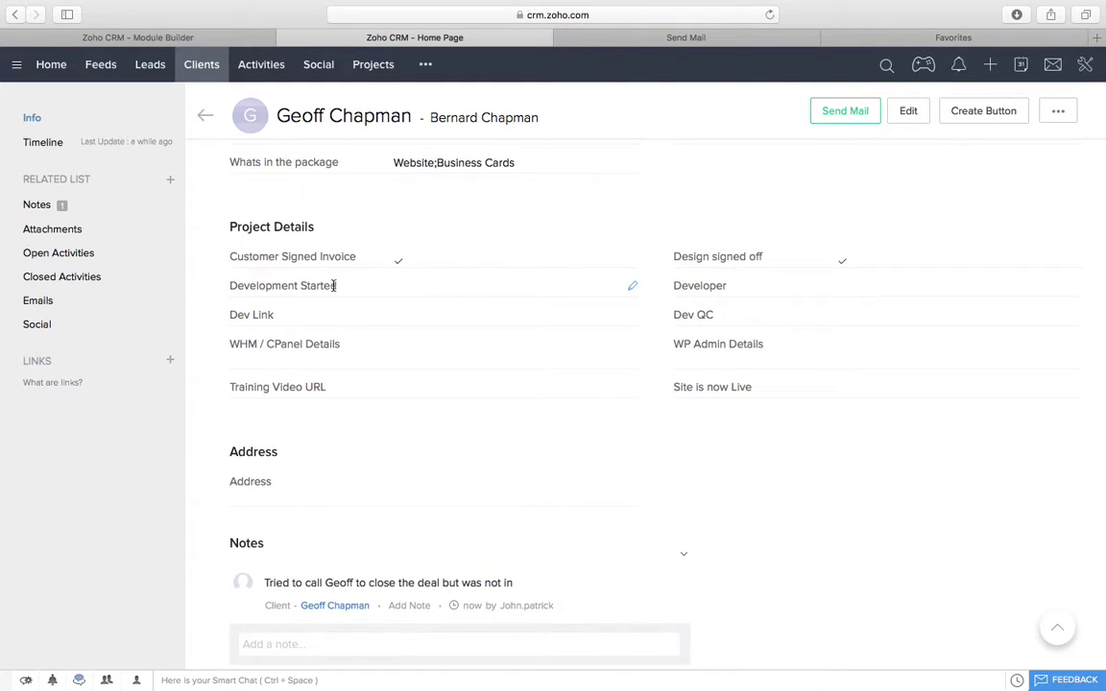
click(632, 285)
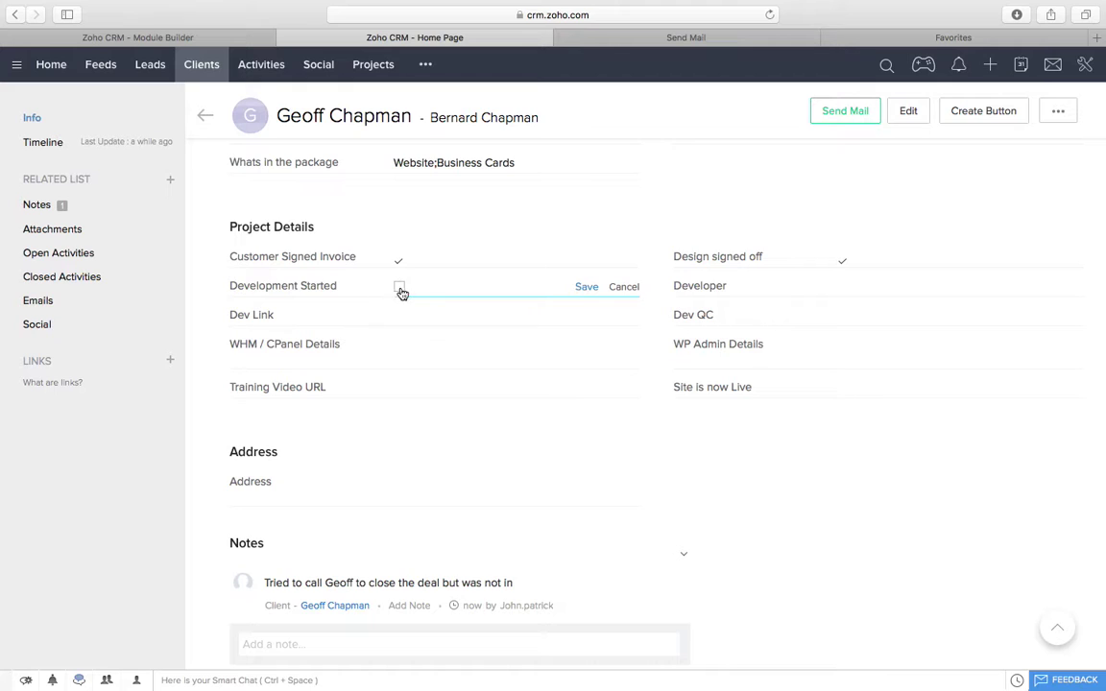
click(399, 287)
click(586, 287)
scroll(410, 288, up, 3)
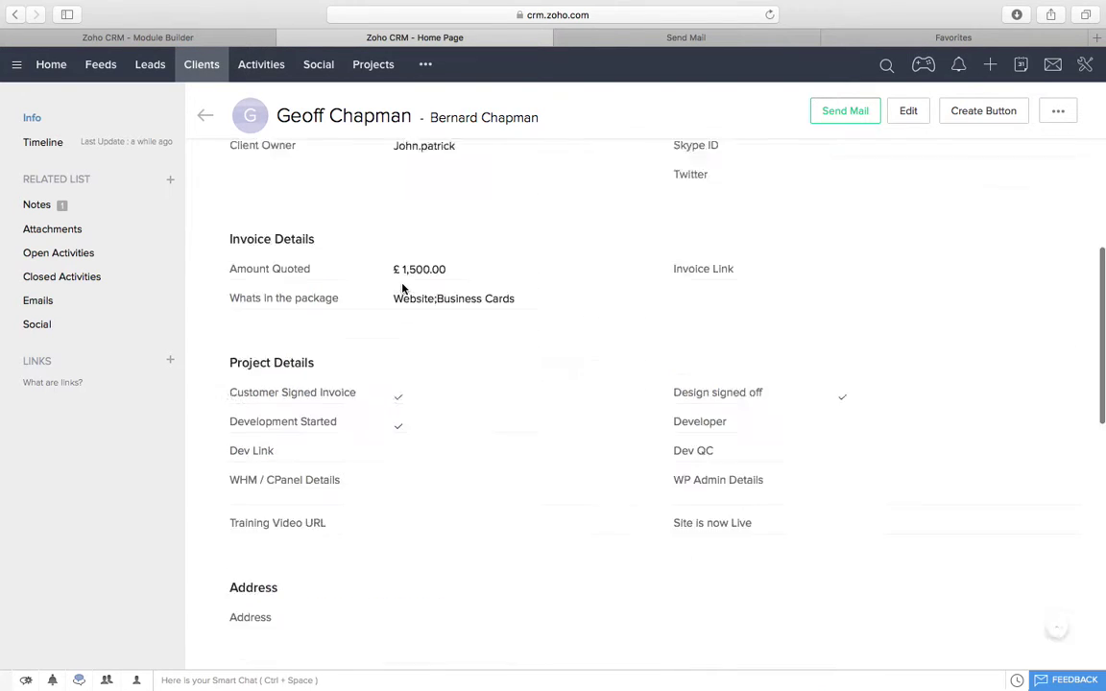
scroll(402, 288, down, 2)
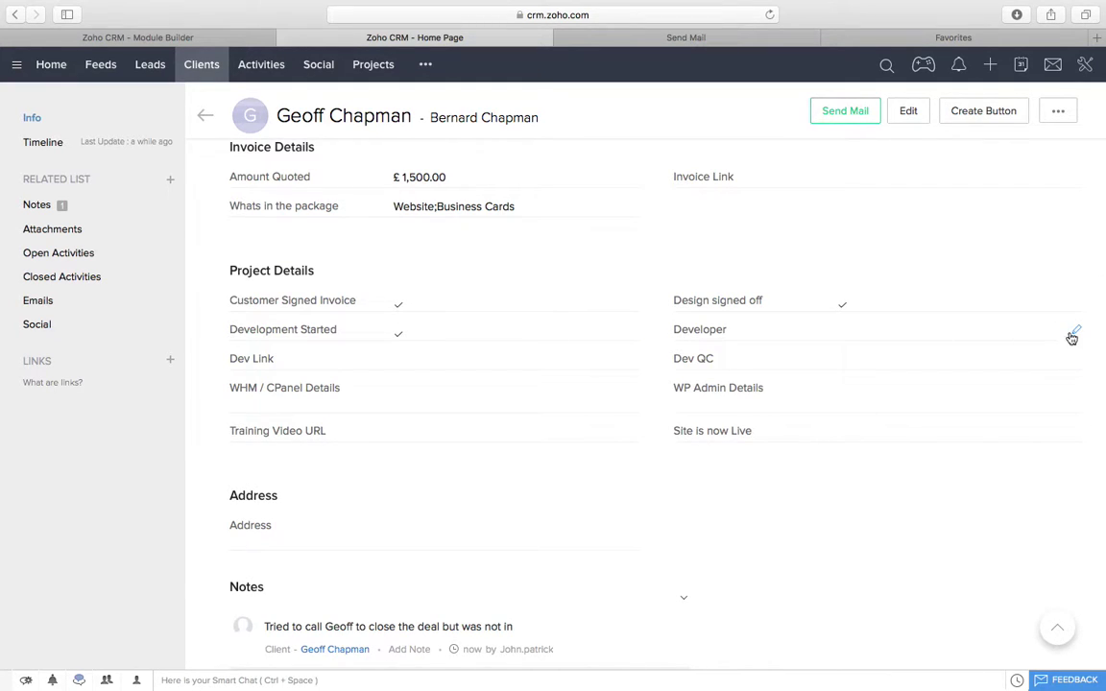
click(1071, 336)
click(864, 330)
click(893, 401)
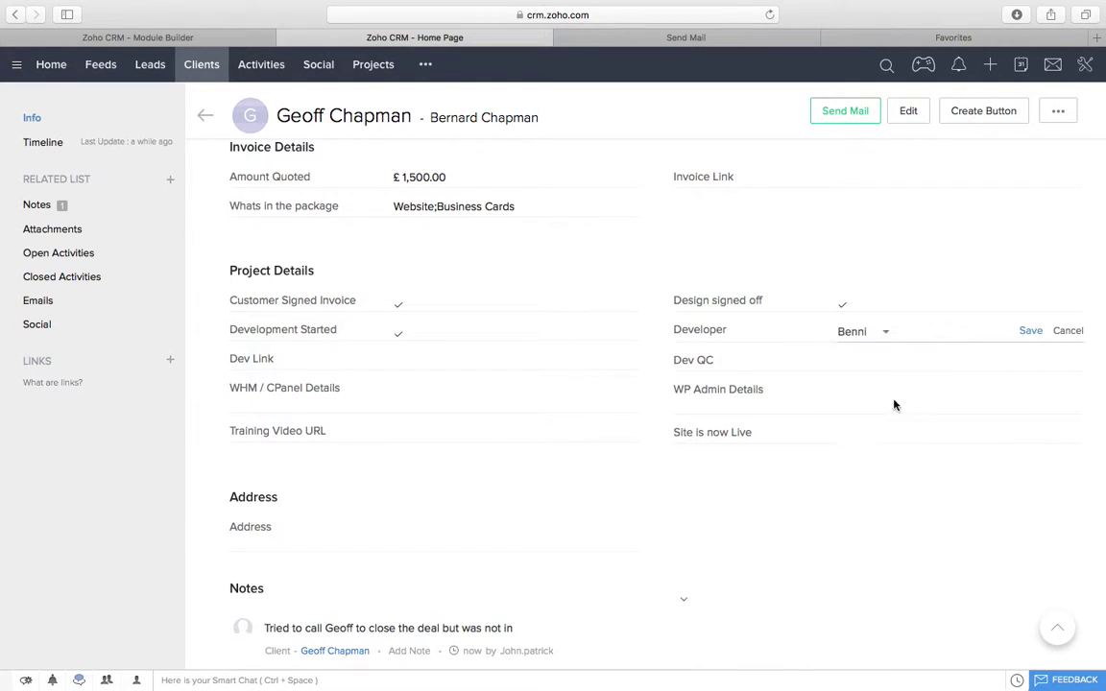
click(1030, 331)
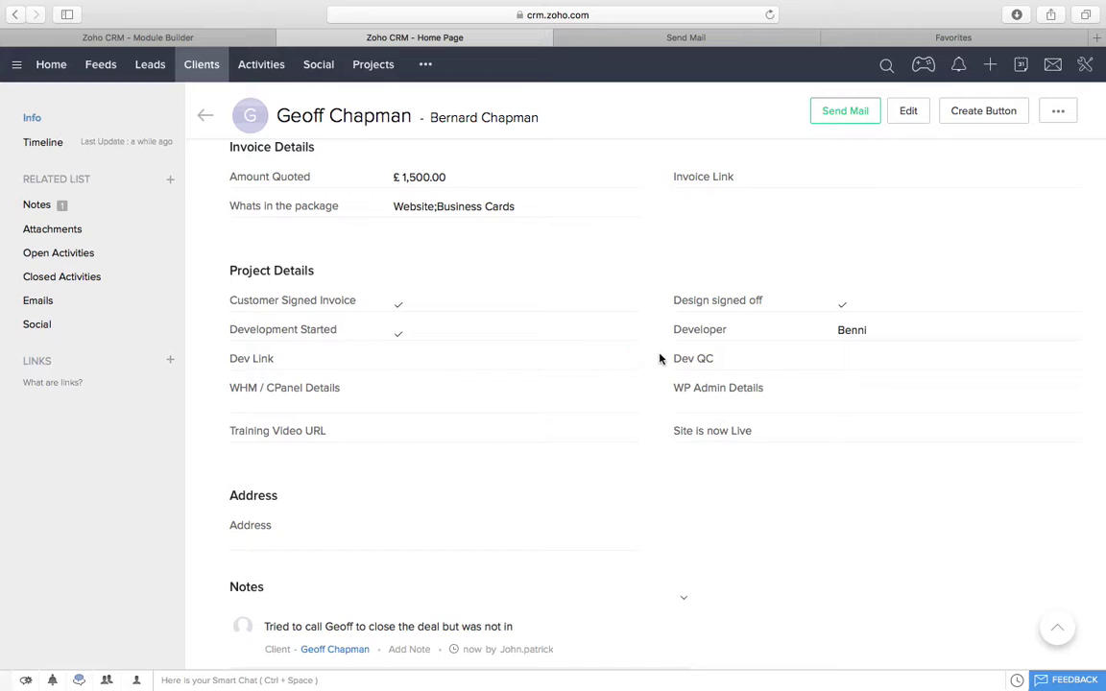
click(633, 362)
text(ww)
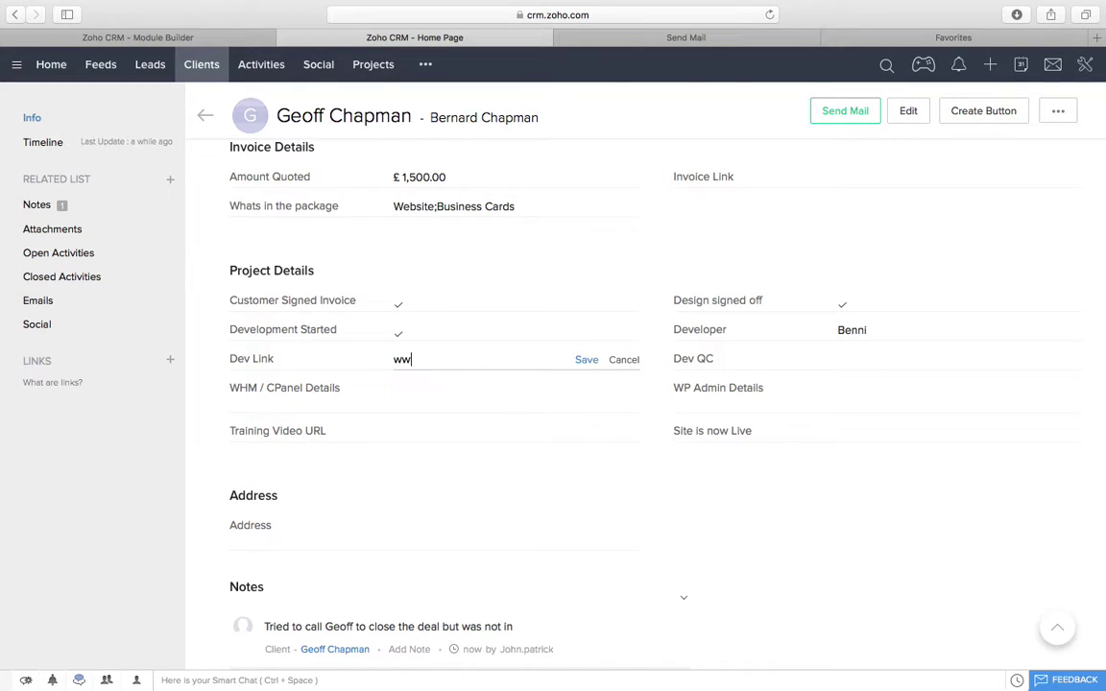
text(w.test.com)
click(585, 359)
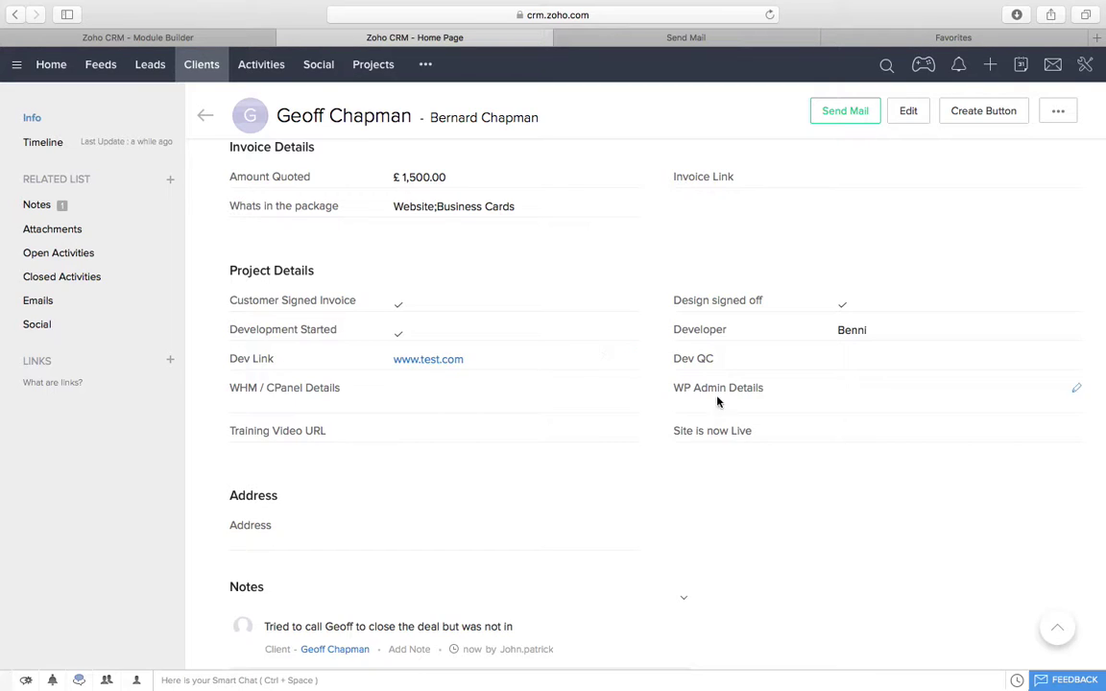
click(1076, 359)
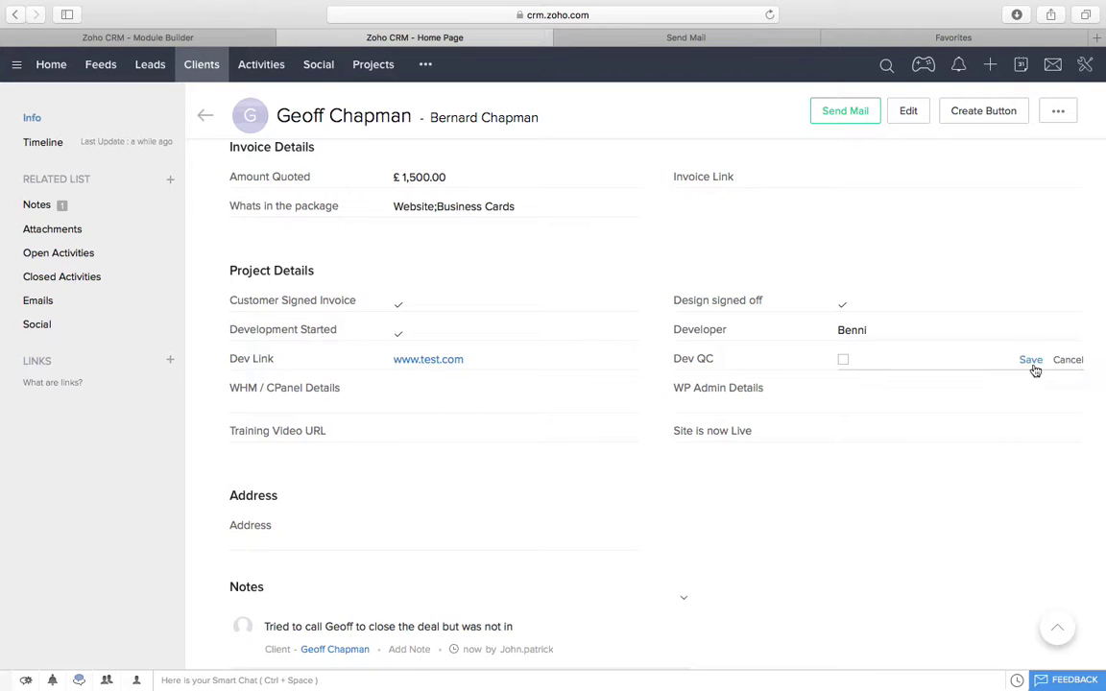
click(845, 362)
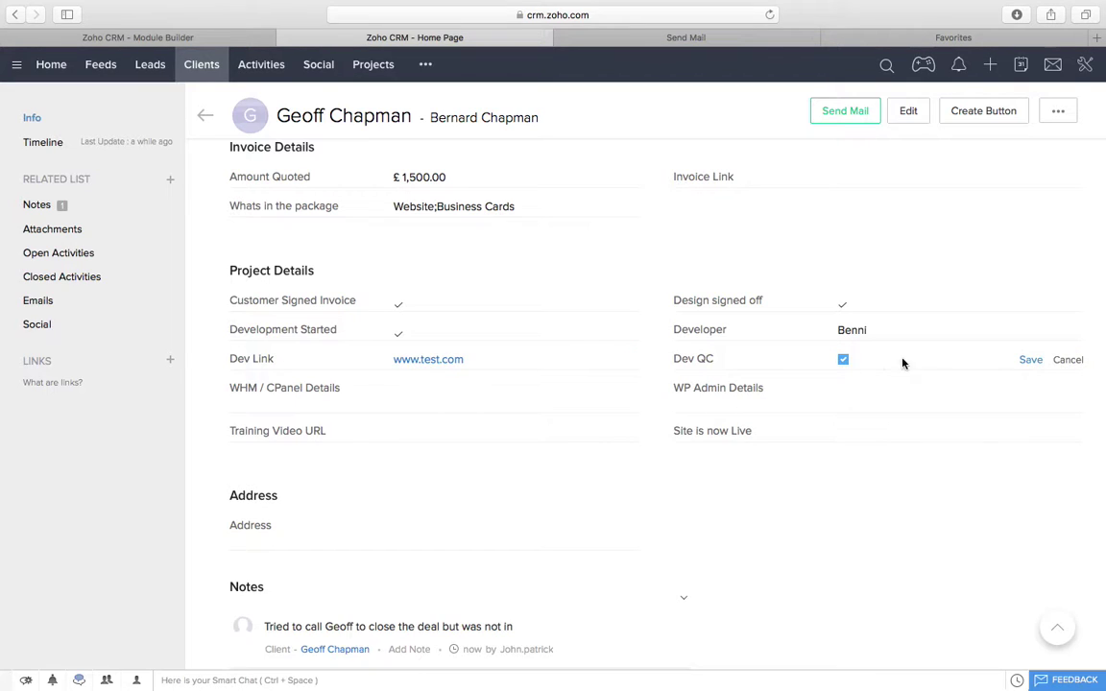
click(1031, 360)
drag(488, 368, 388, 360)
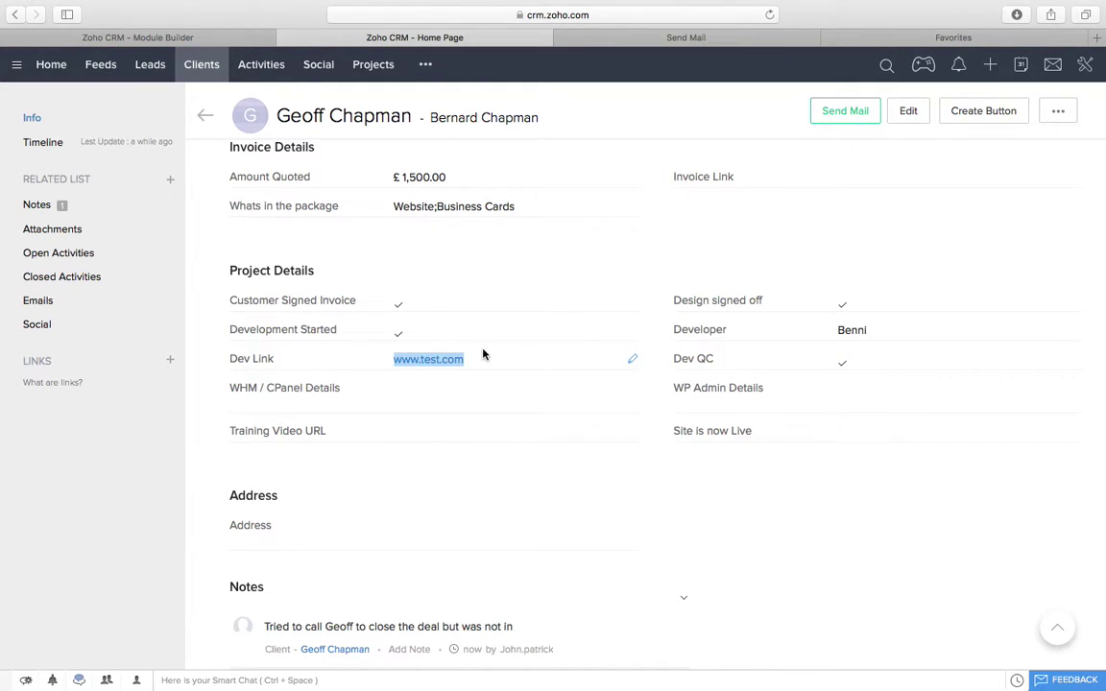
scroll(544, 495, down, 2)
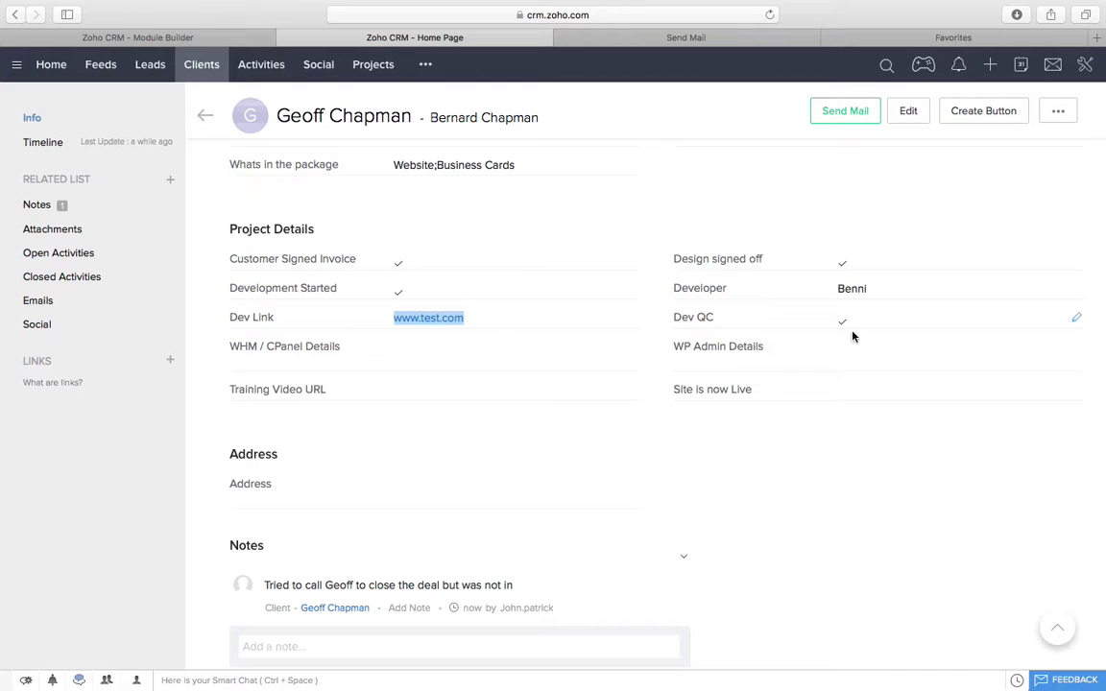
scroll(483, 387, down, 2)
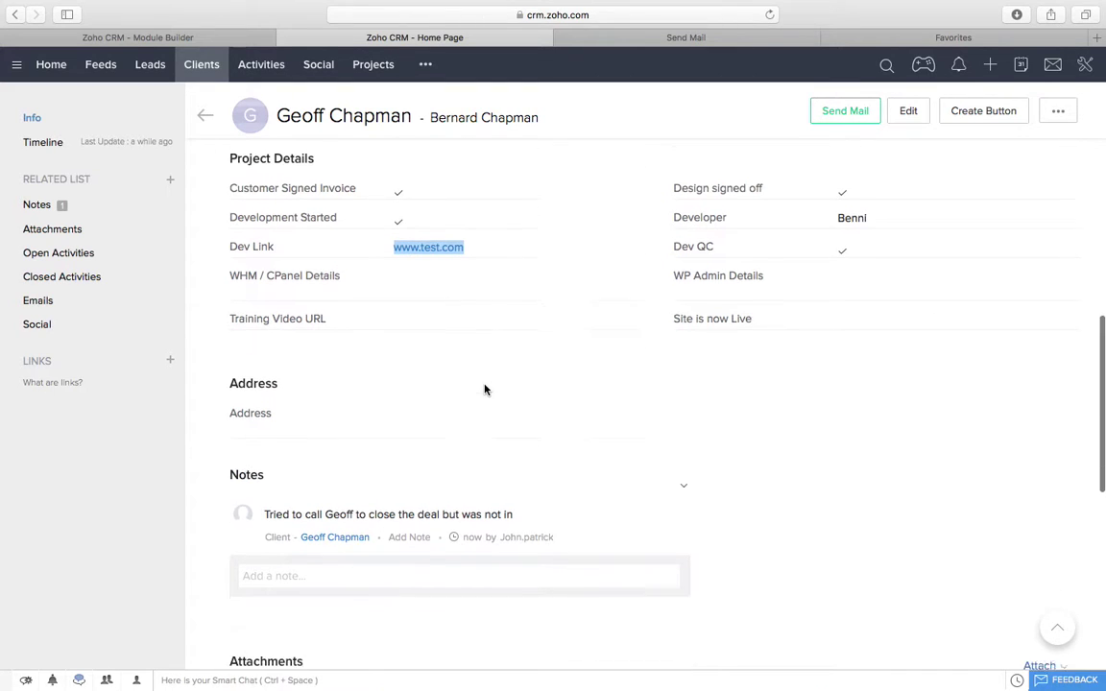
click(633, 309)
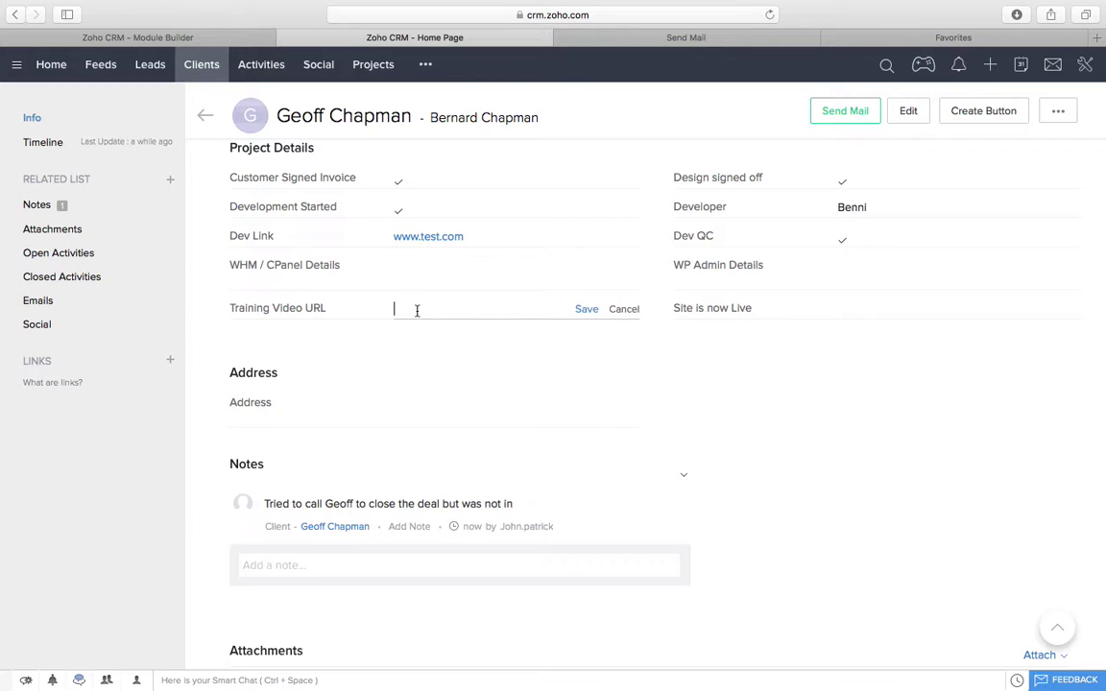
text(www.youtube.com)
click(587, 309)
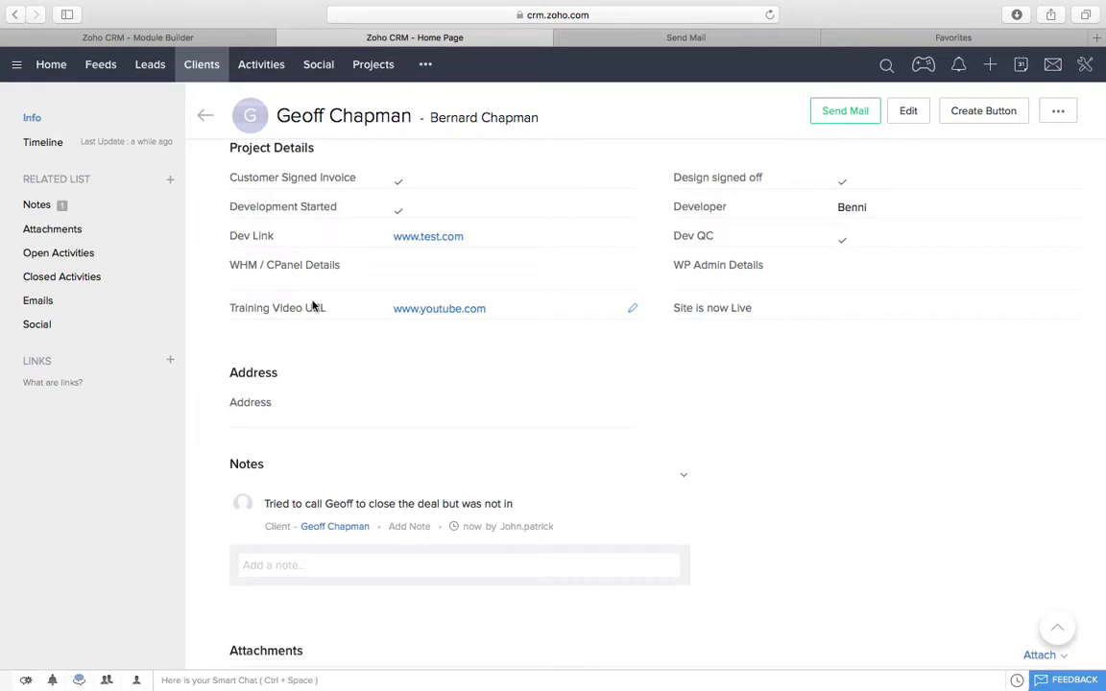
Step: Tick Site is now Live
scroll(313, 305, down, 1)
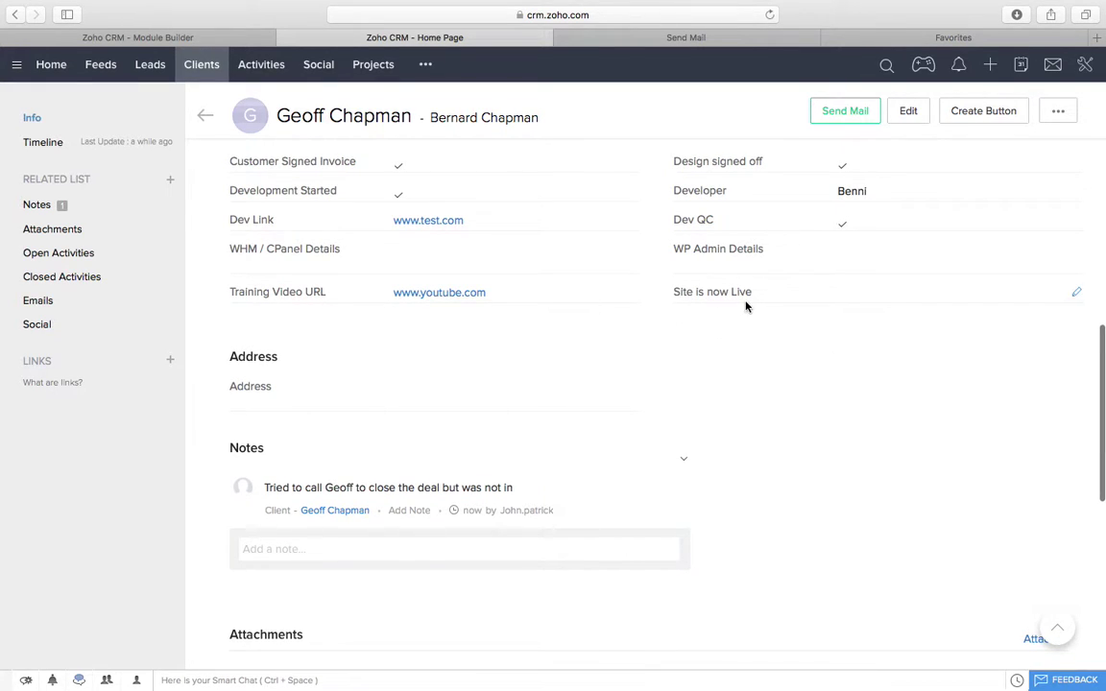
click(1074, 293)
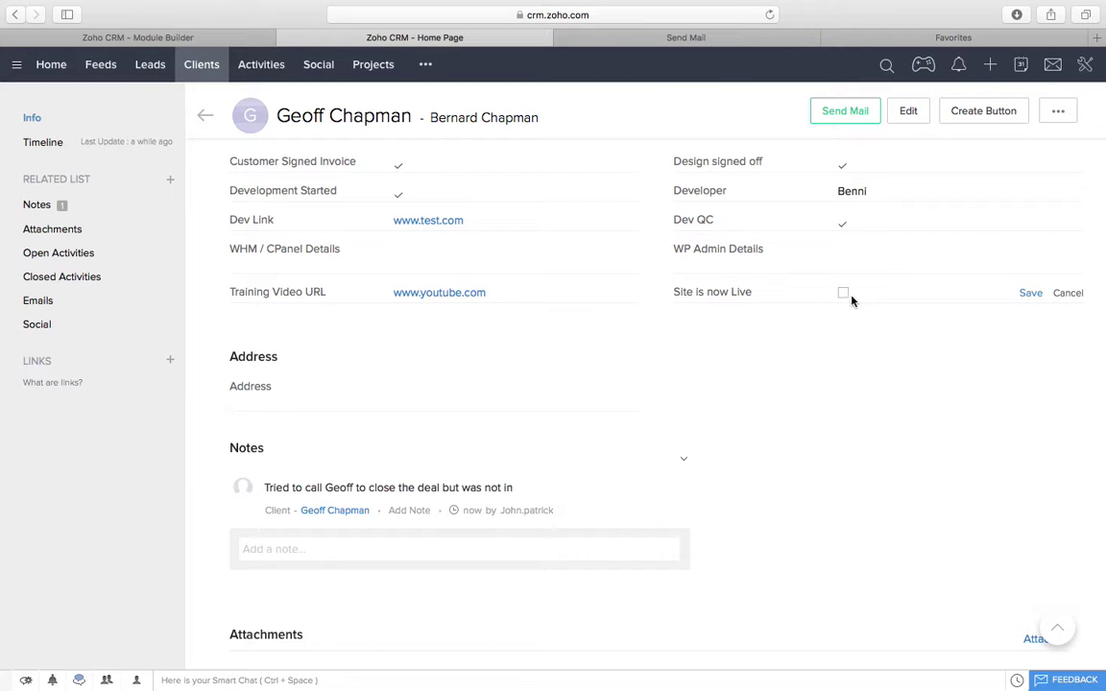
click(1024, 299)
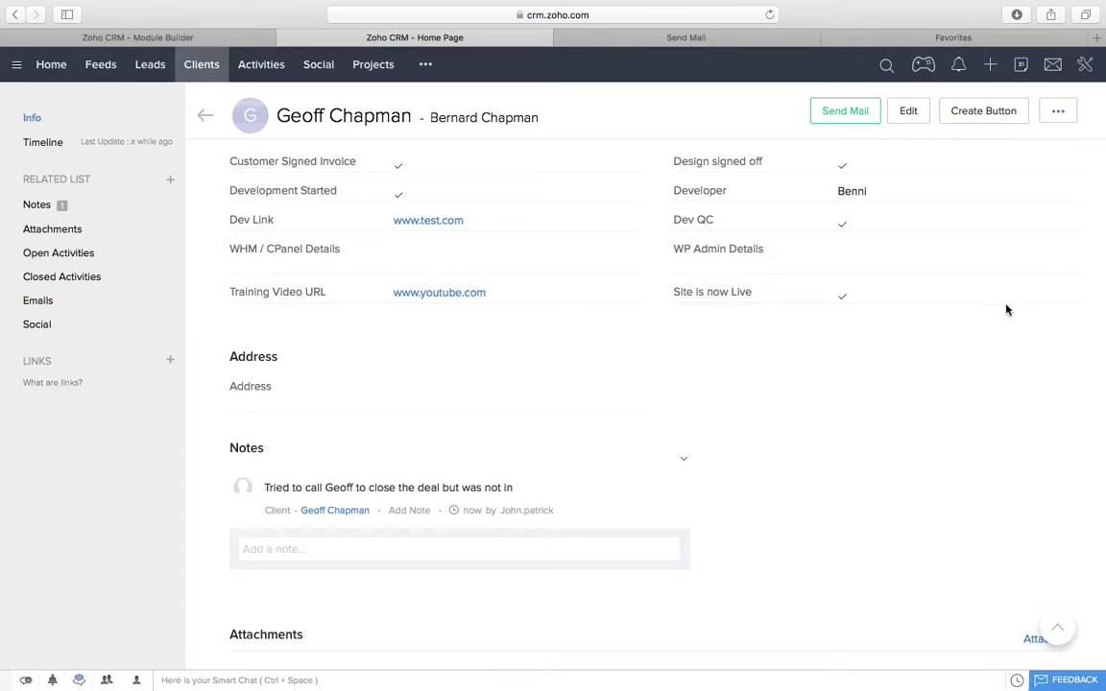
triple_click(680, 292)
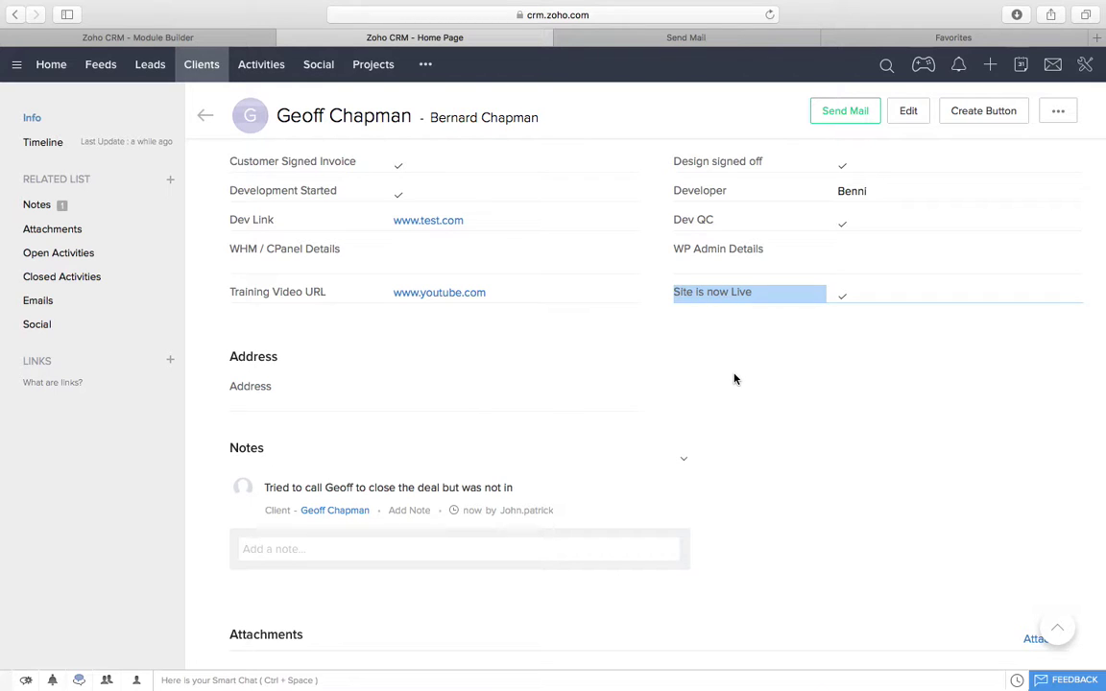
scroll(734, 380, down, 5)
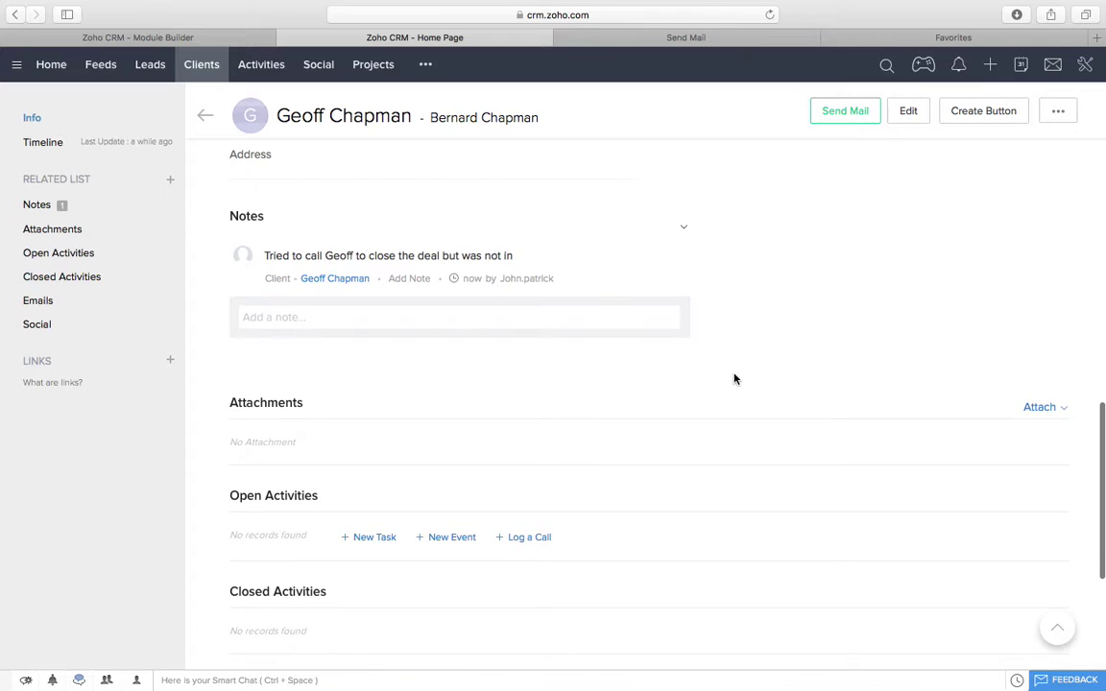
scroll(734, 379, up, 10)
scroll(734, 379, down, 4)
scroll(734, 379, up, 11)
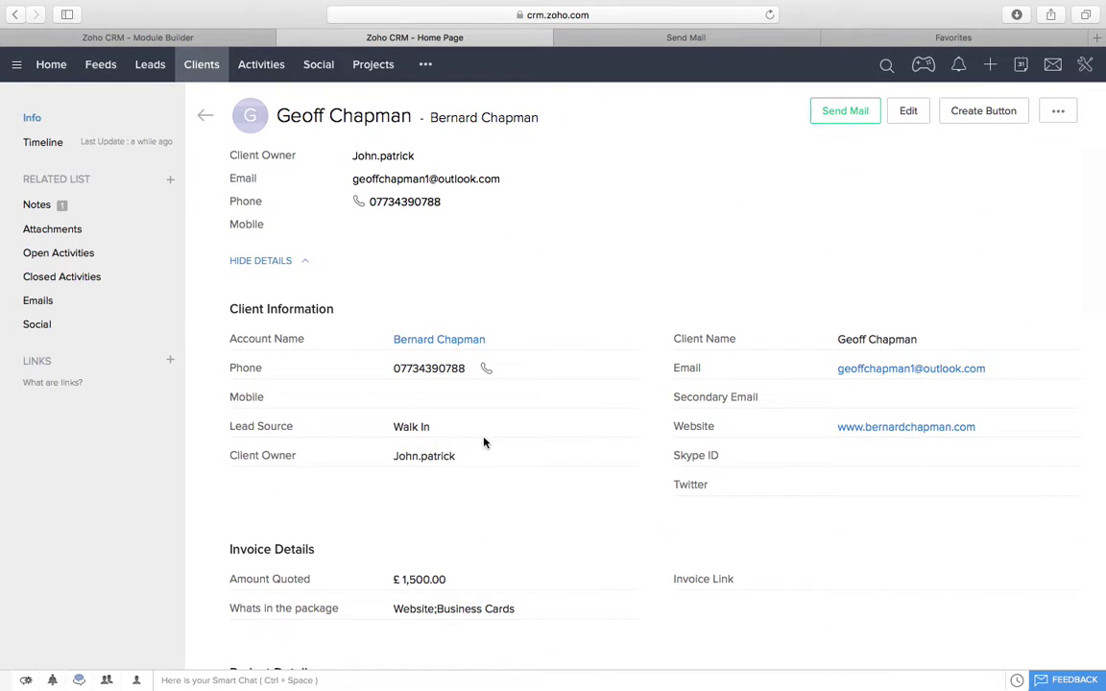
Step: Open a New Event form from the client record's Open Activities section
click(1057, 111)
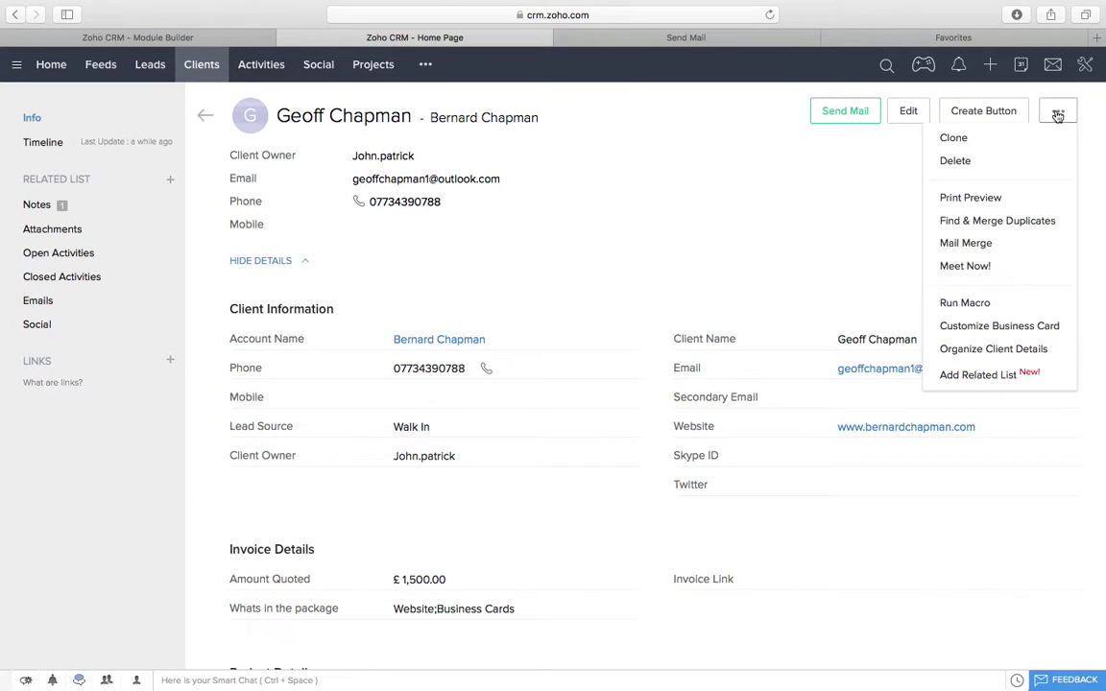
click(708, 275)
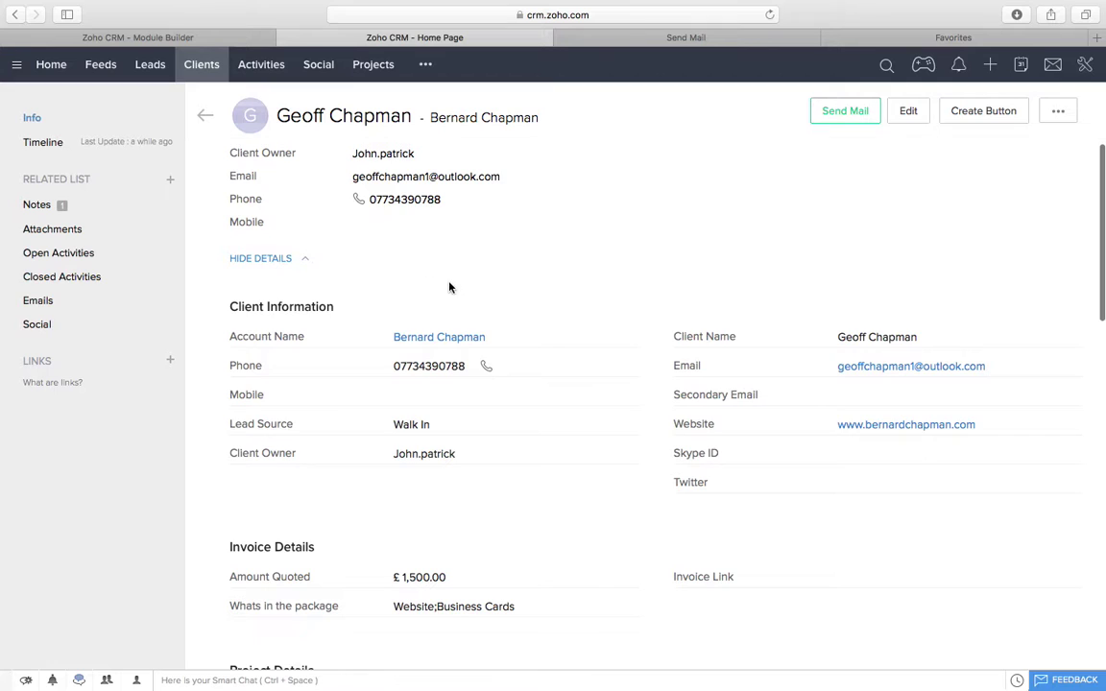
scroll(446, 278, down, 5)
scroll(442, 277, down, 1)
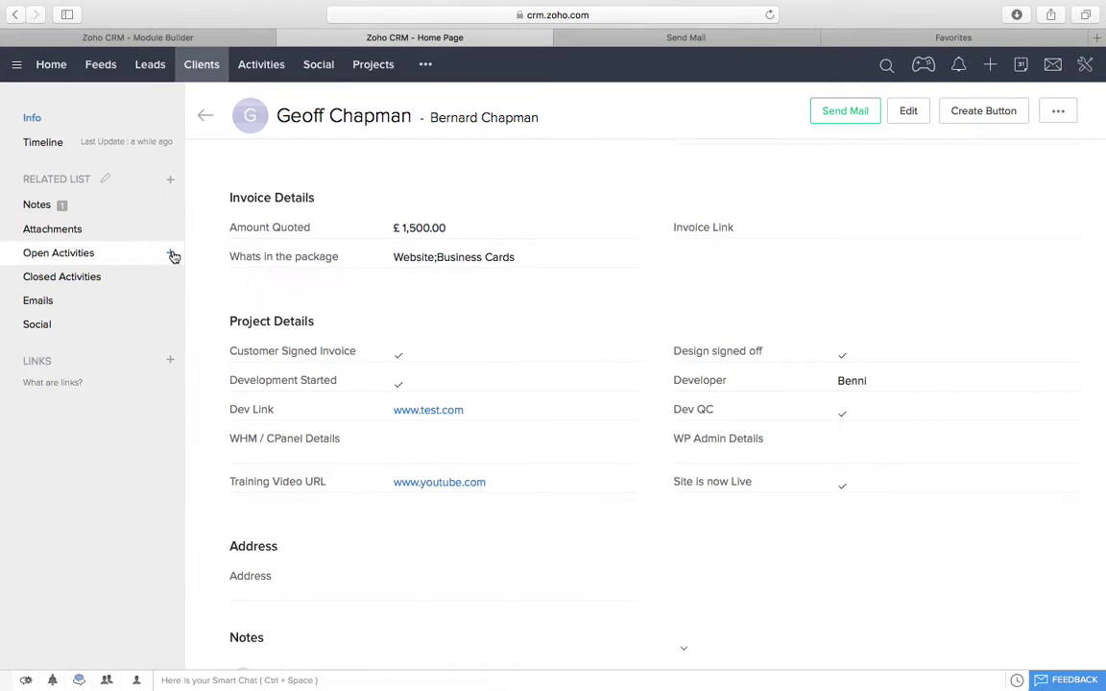
scroll(463, 418, up, 6)
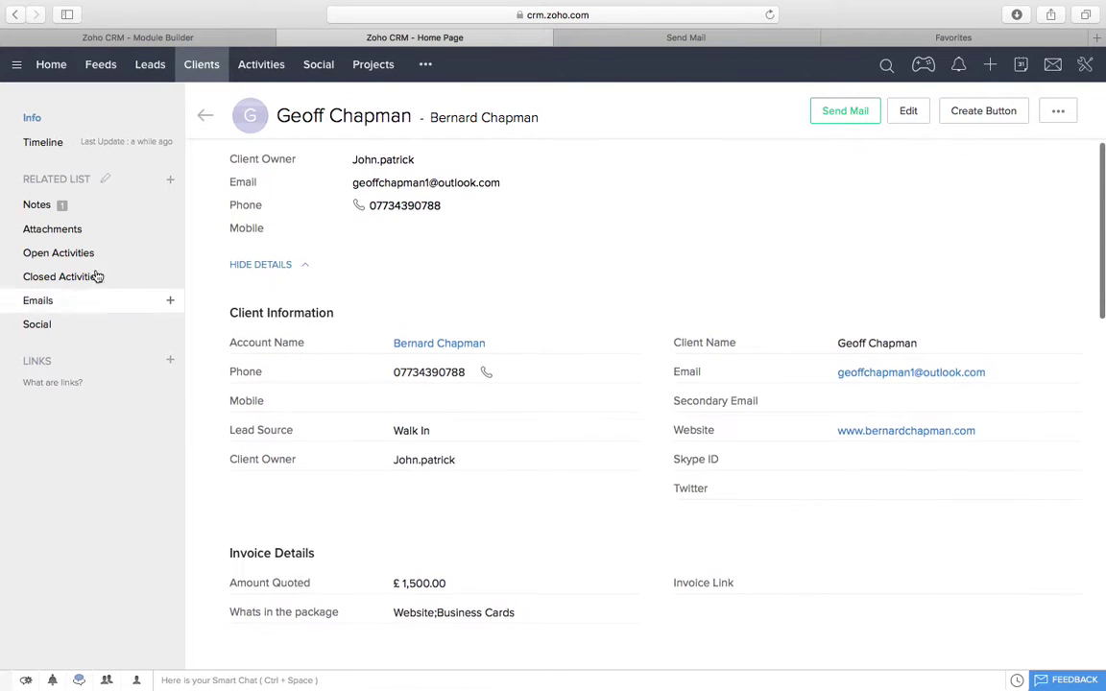
click(171, 255)
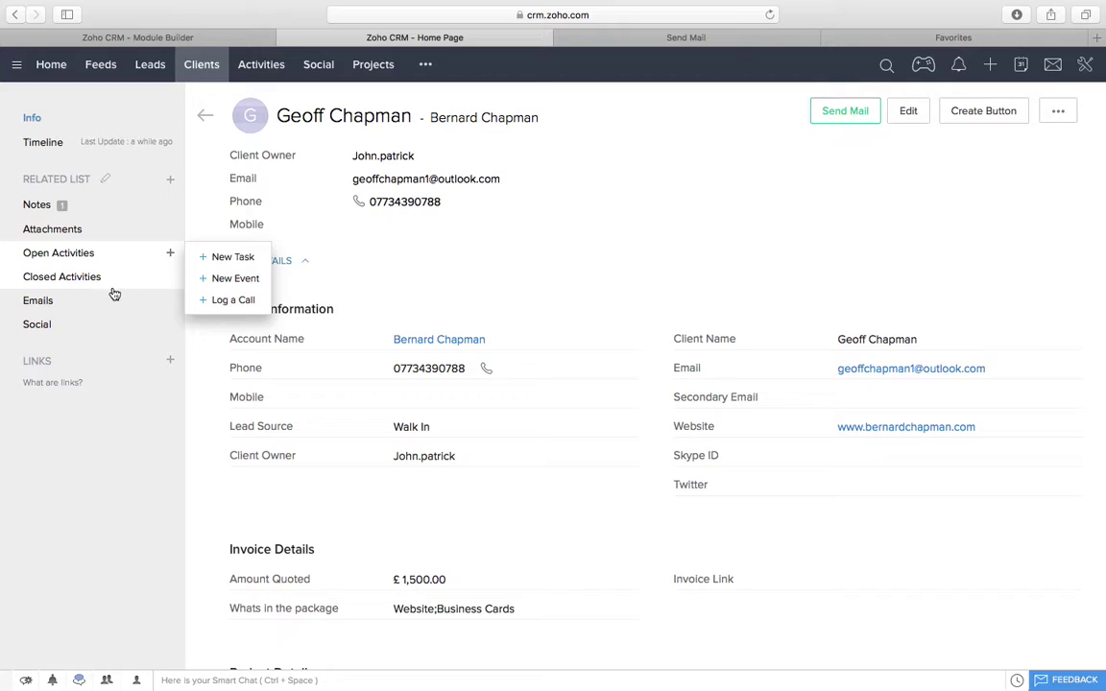
click(235, 278)
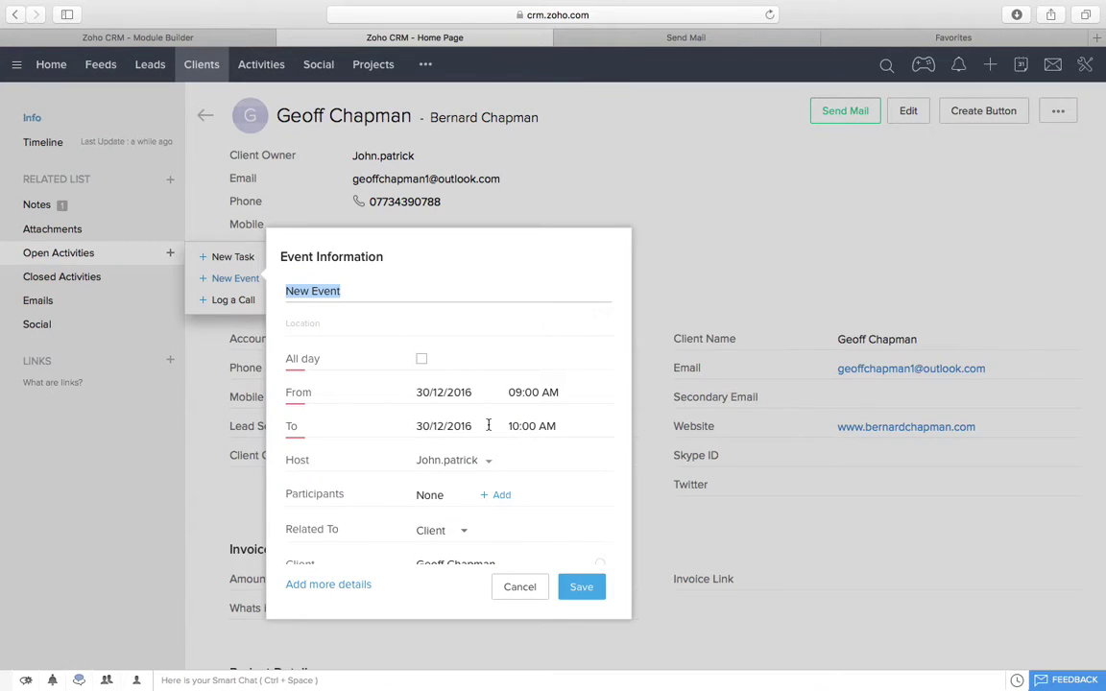
Step: Enter the meeting title and set the event start date to 05/01/2017
text(Geoff)
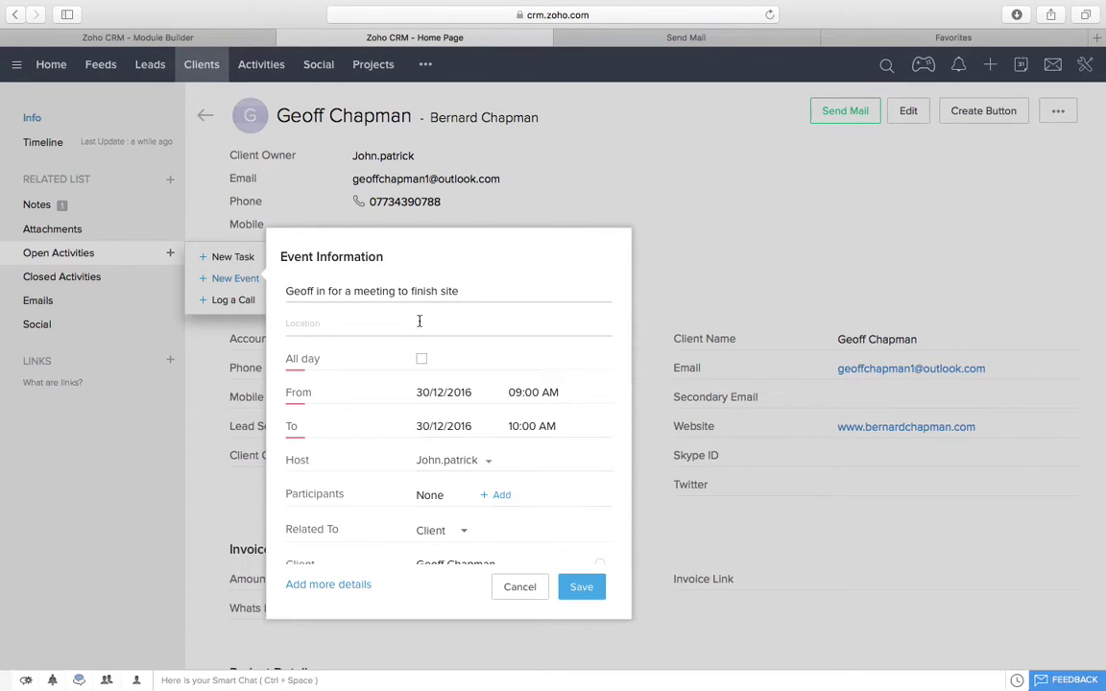
click(456, 390)
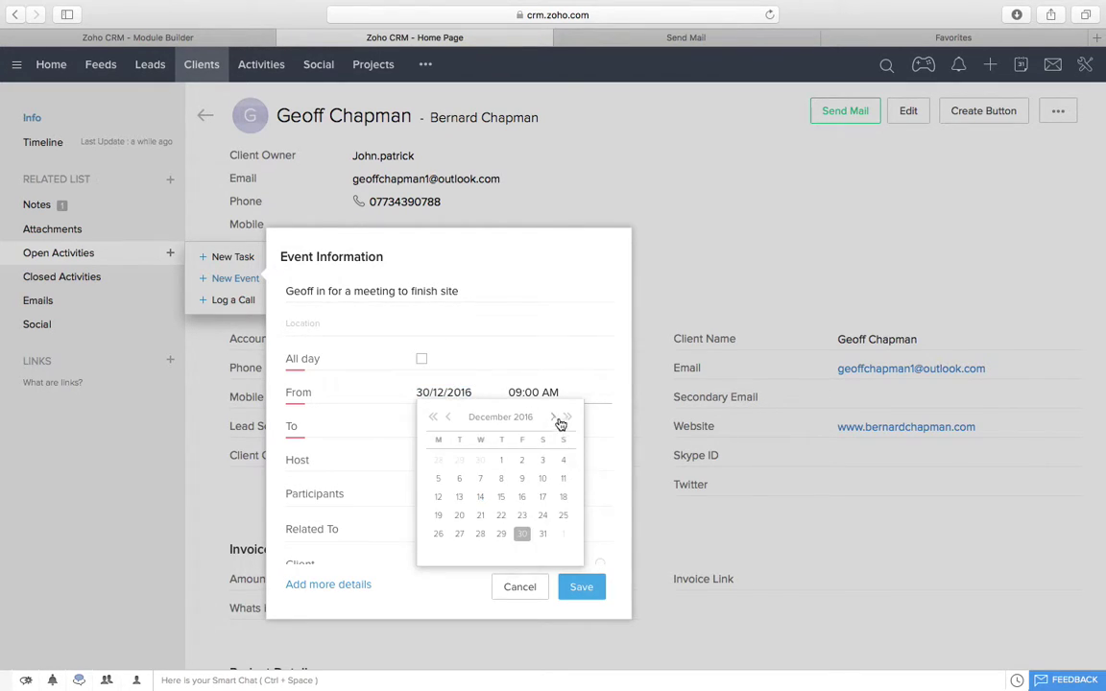
click(557, 420)
click(554, 418)
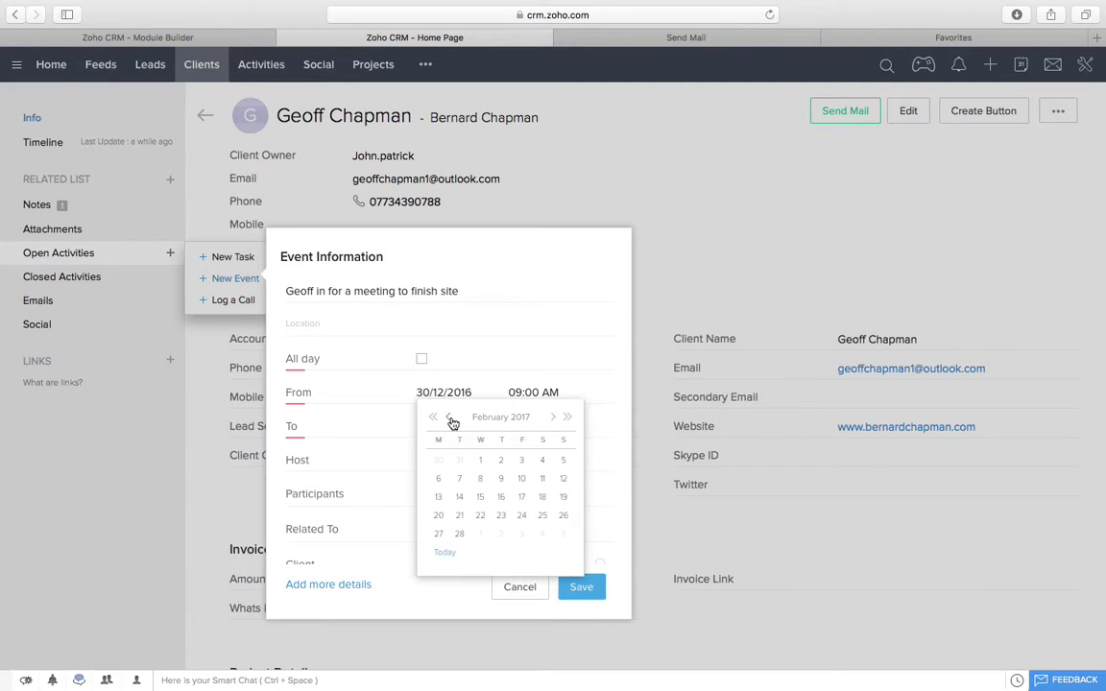
click(450, 419)
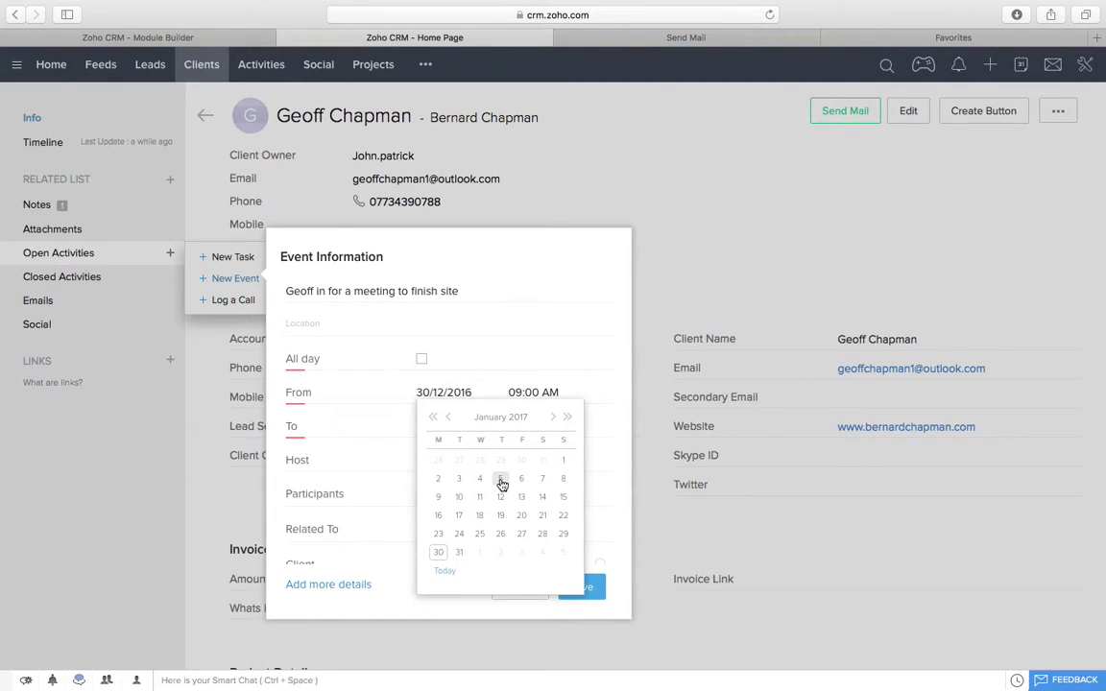
click(501, 479)
Step: Set the start time to 10:00 AM and save the meeting event
click(451, 420)
click(511, 393)
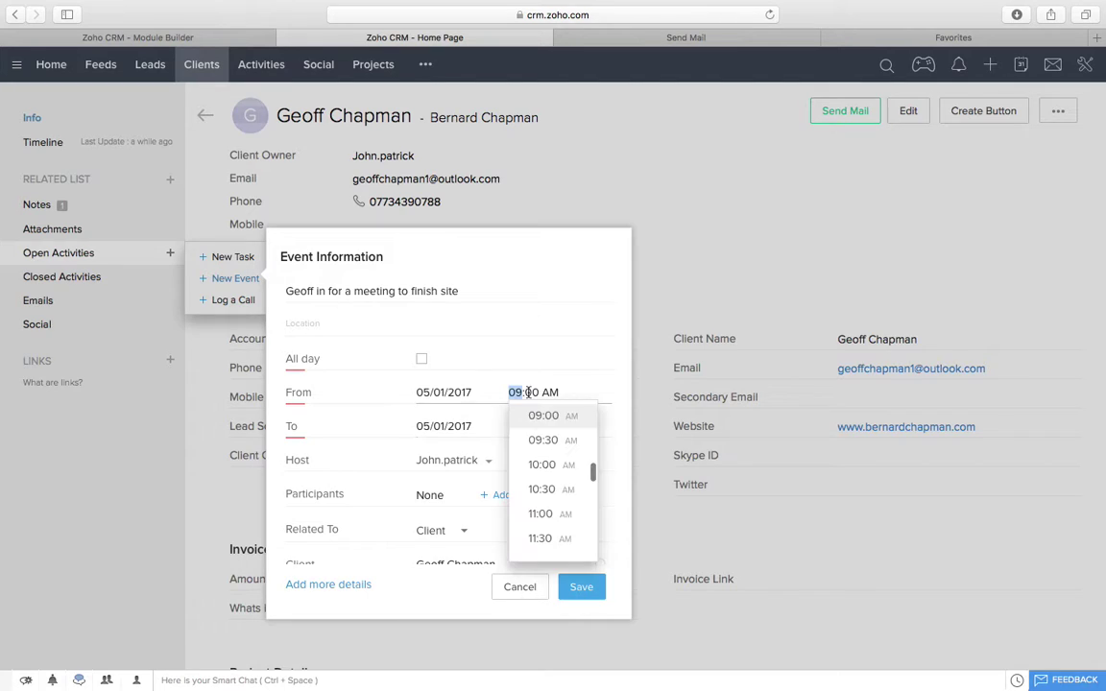
click(560, 466)
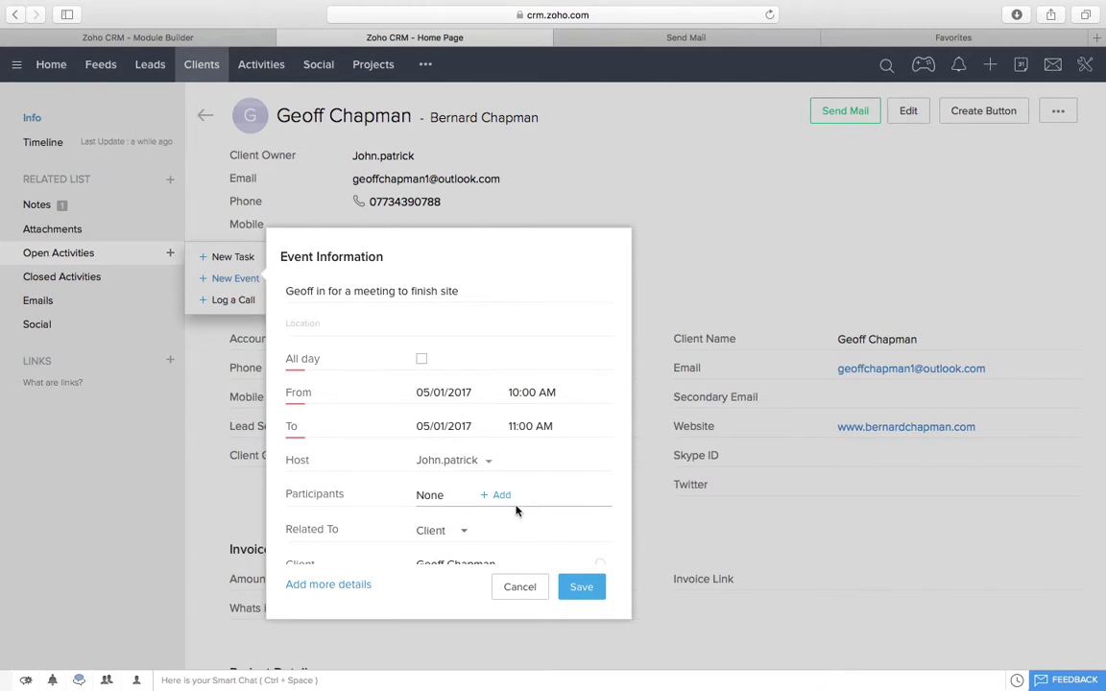
scroll(538, 499, down, 2)
scroll(454, 461, down, 1)
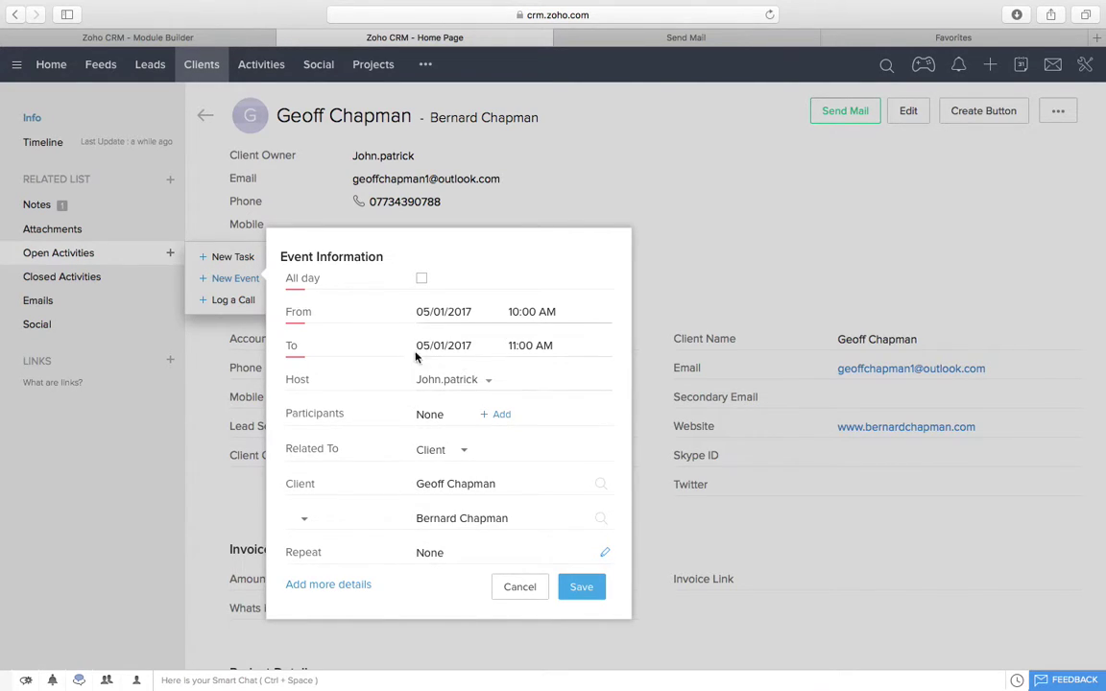
click(580, 586)
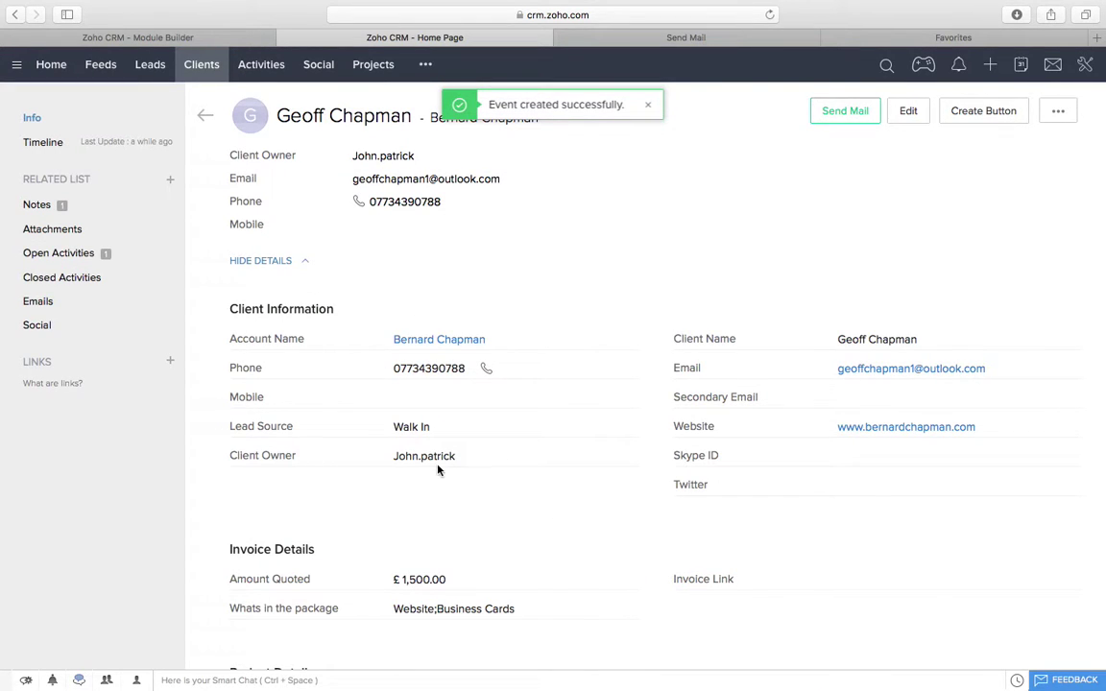
scroll(437, 469, down, 10)
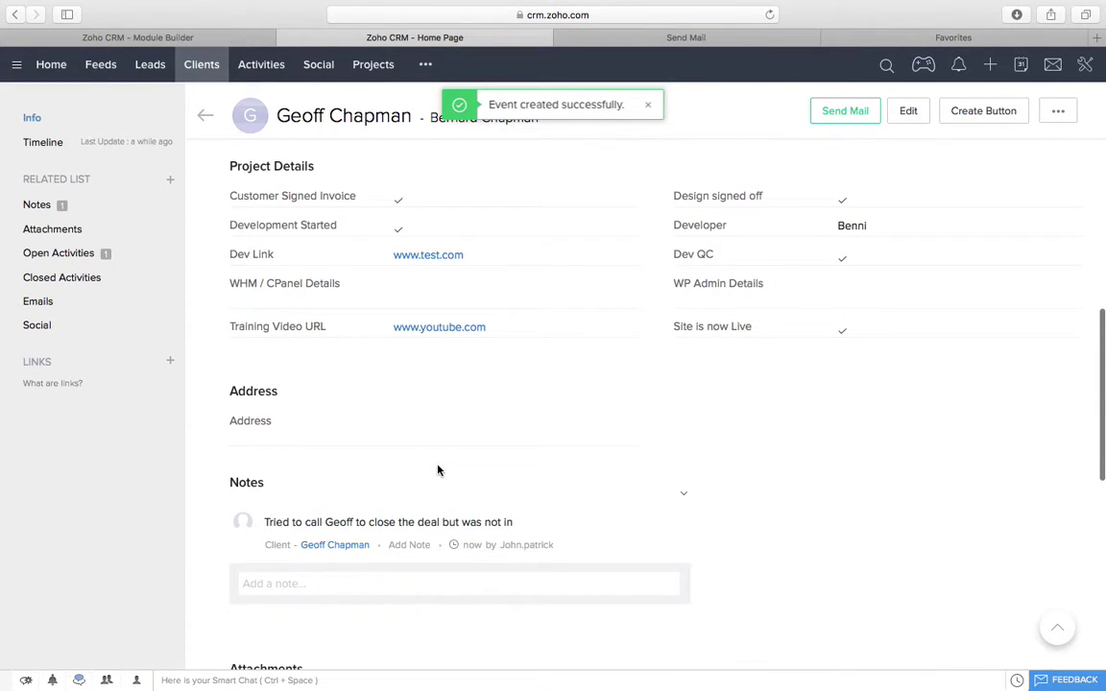
scroll(437, 470, down, 10)
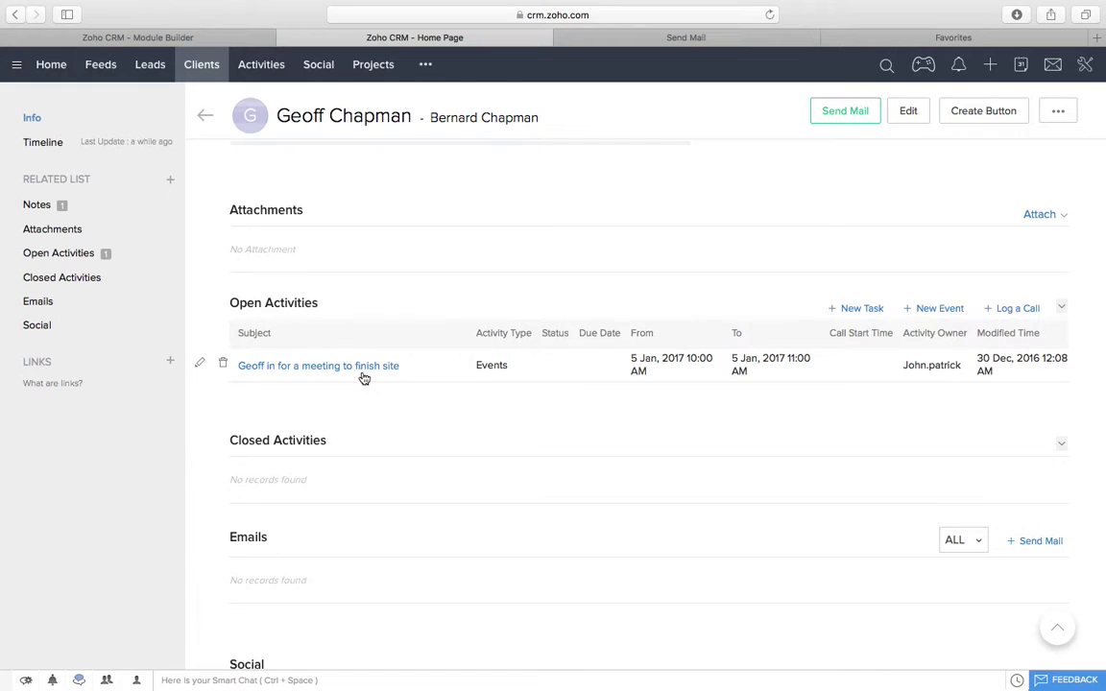
scroll(336, 288, up, 10)
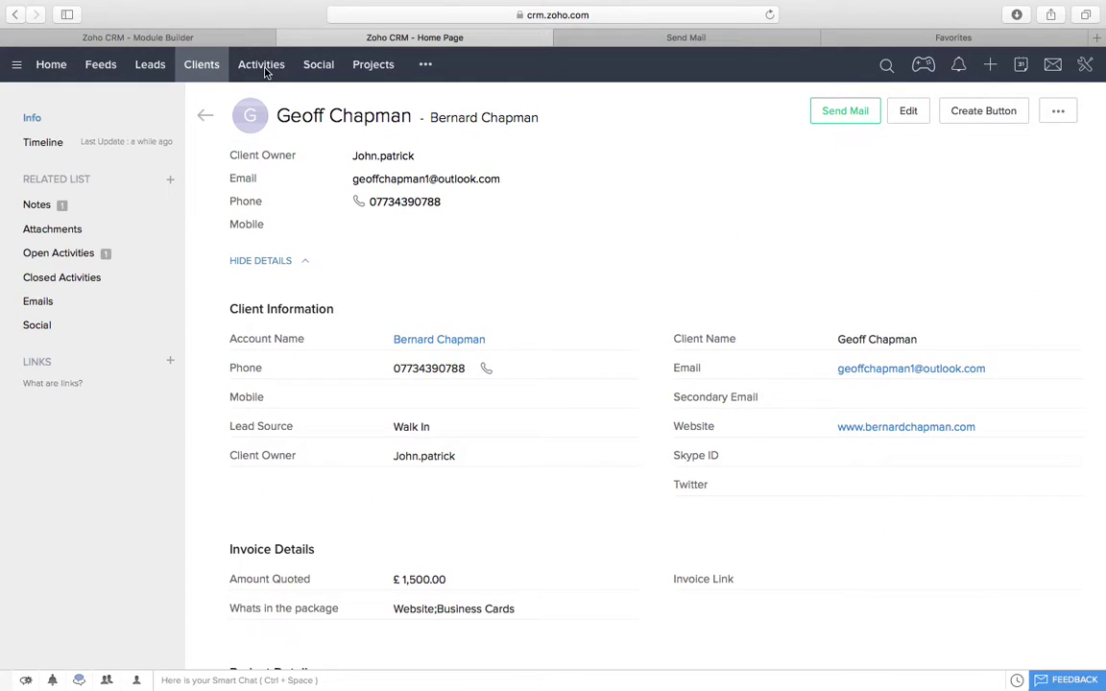
Step: Open the Activities module and check its list of activity views
click(149, 66)
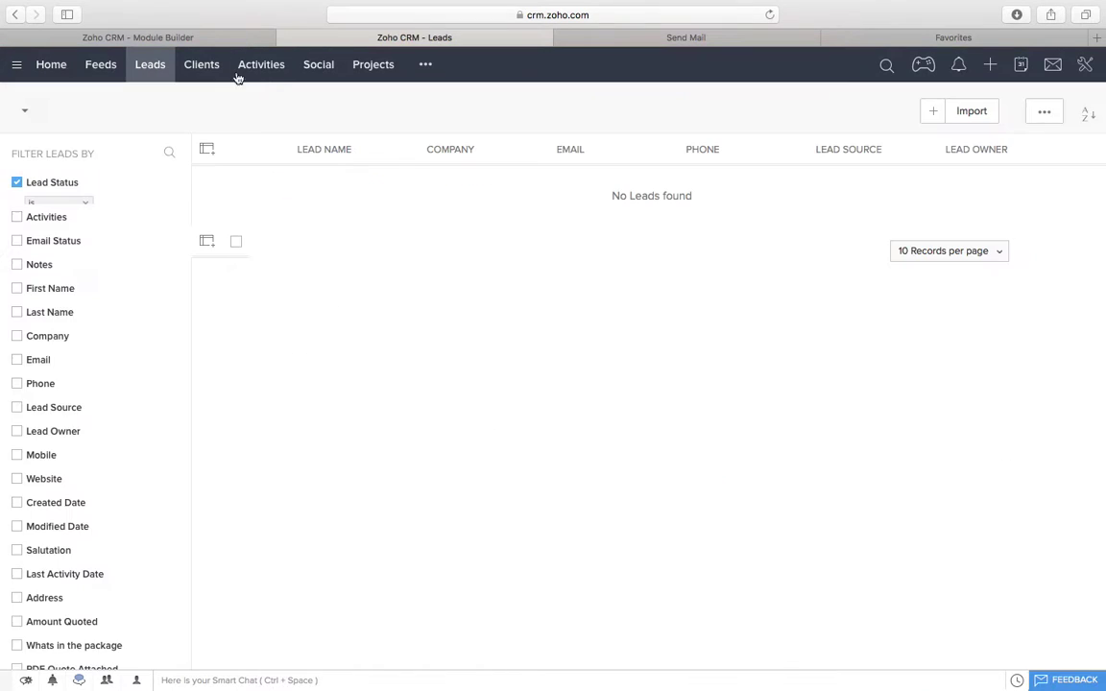
click(269, 69)
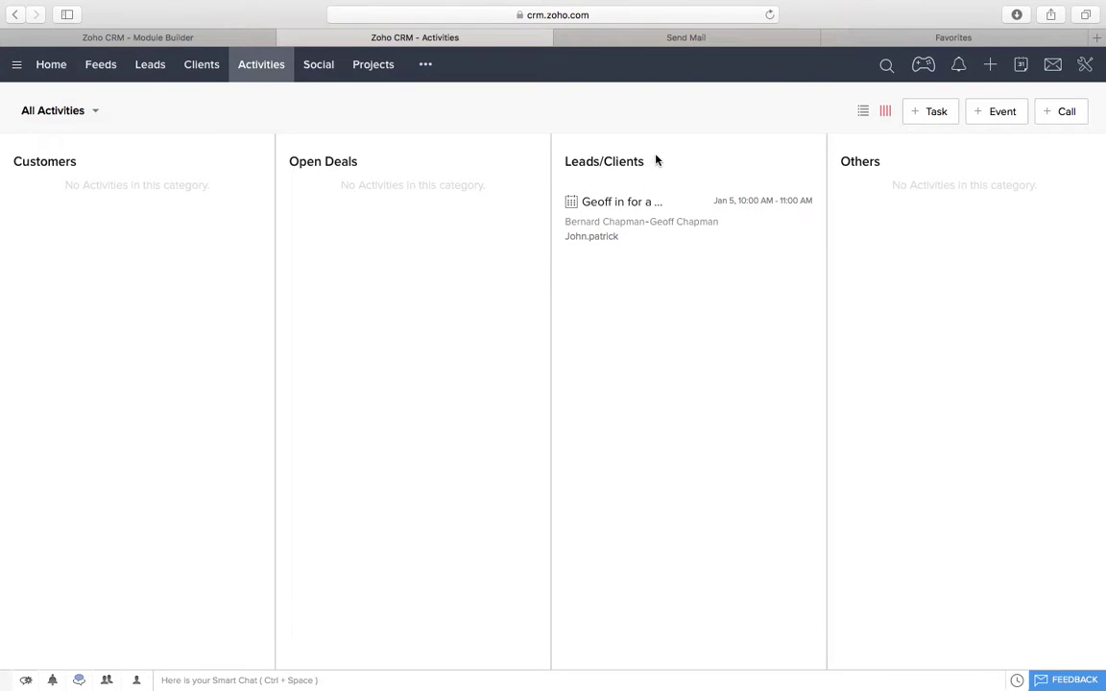
click(67, 107)
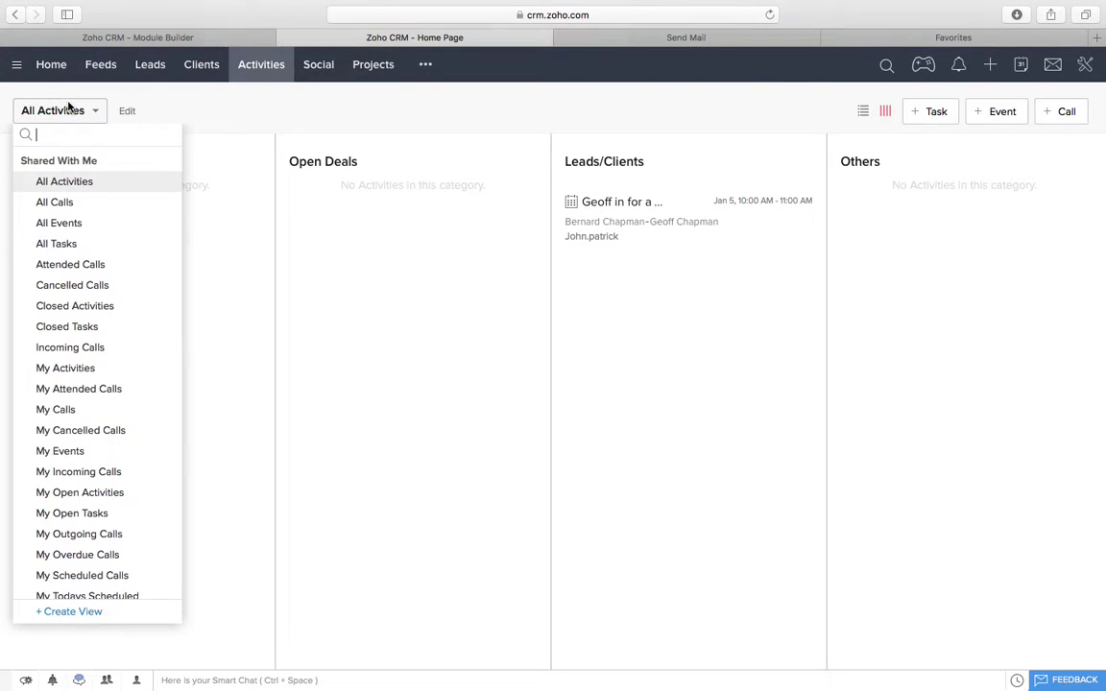
click(351, 159)
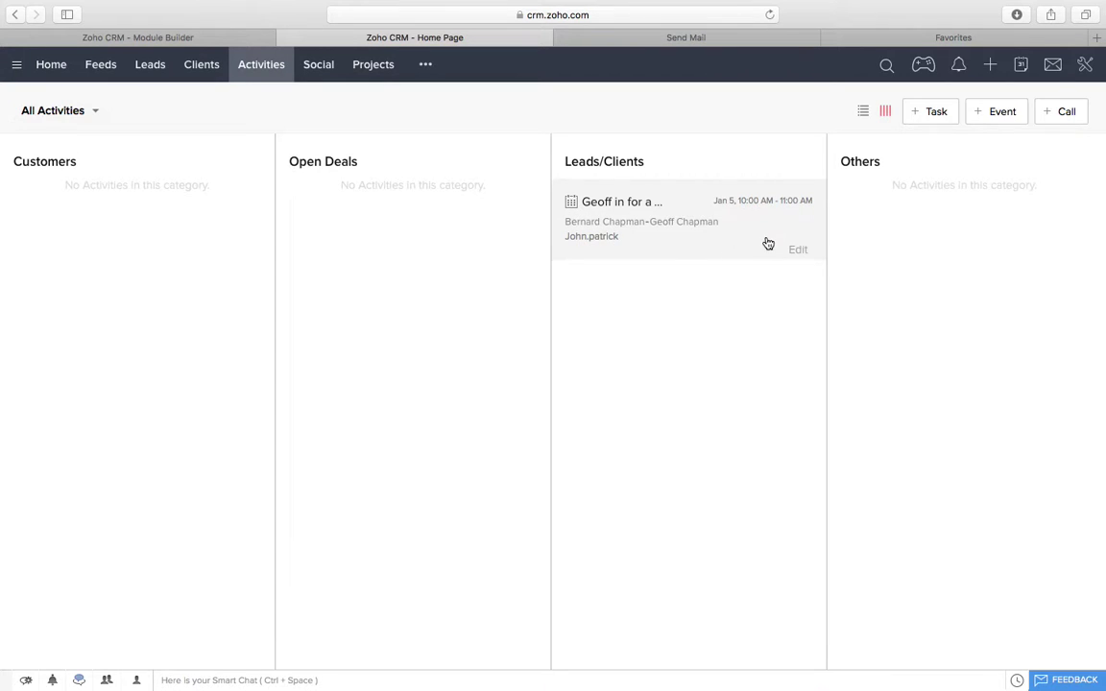
Step: Create a task to go through the client's website, due 31/12/2016, linked to the client
click(929, 113)
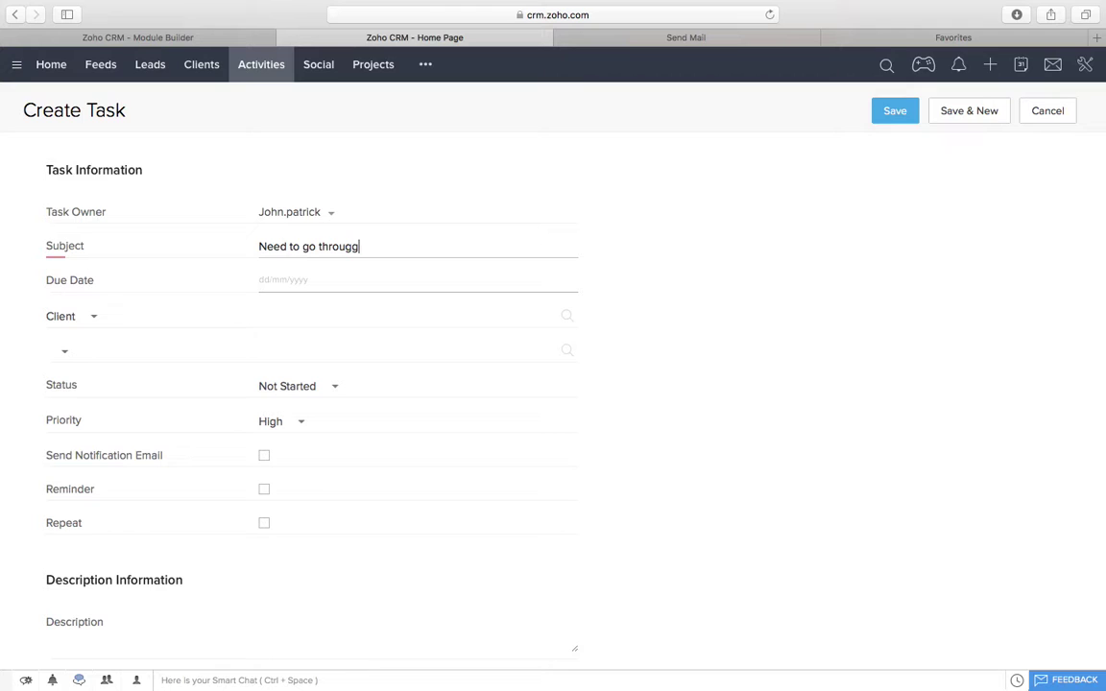
text(Need to go through Geoffs website)
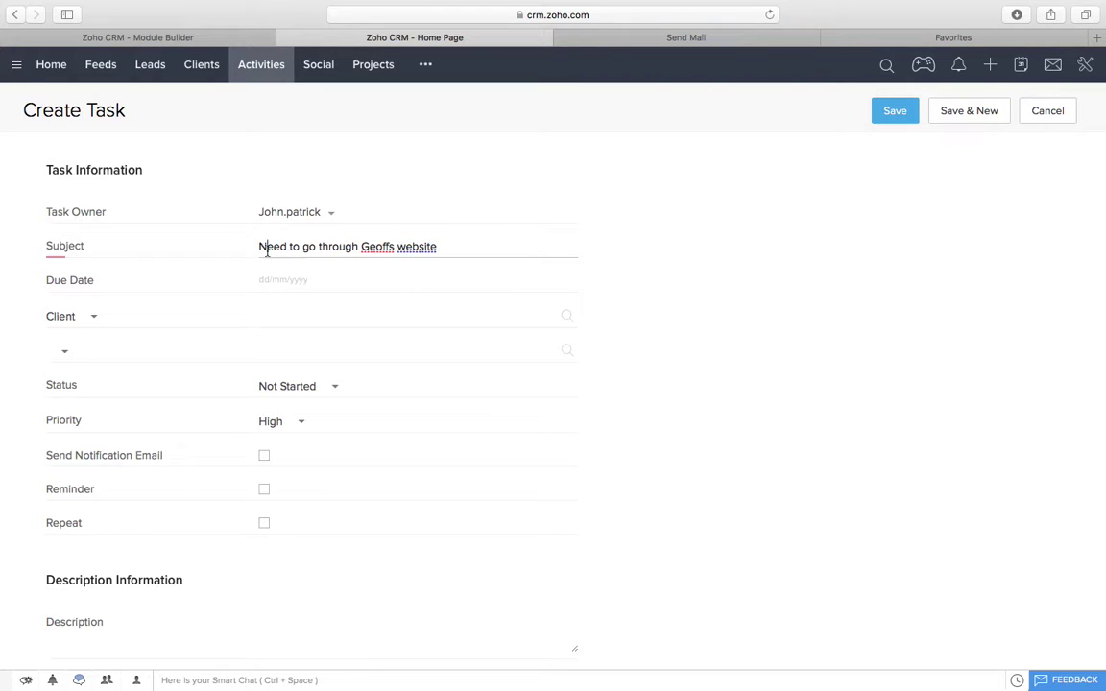
click(274, 279)
click(385, 422)
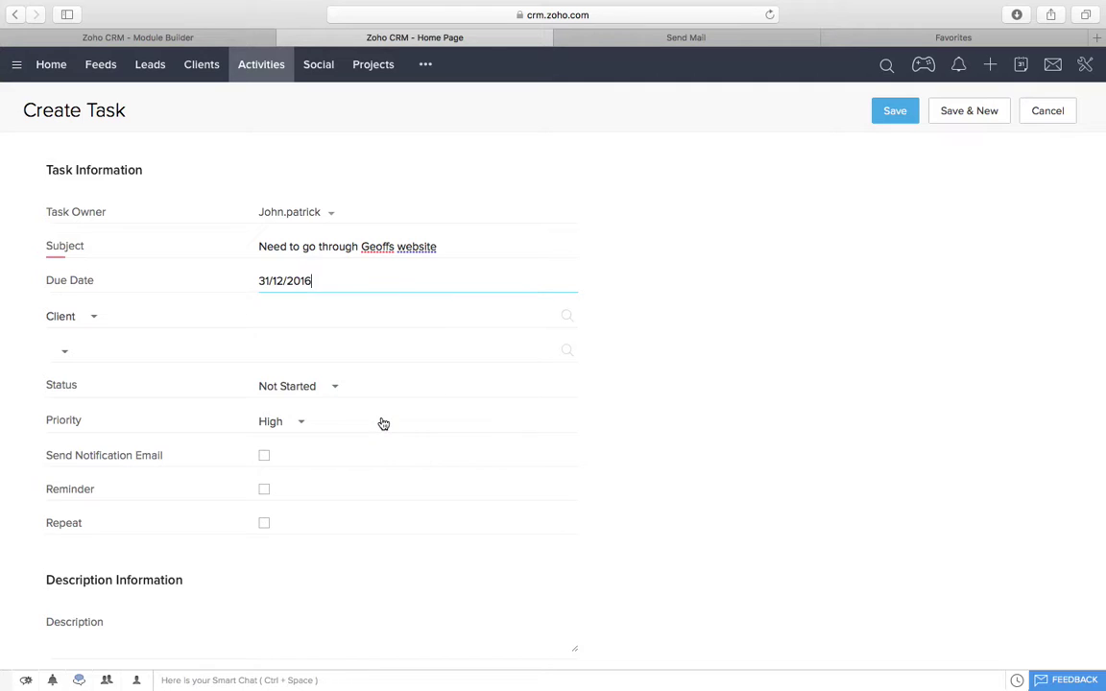
click(299, 315)
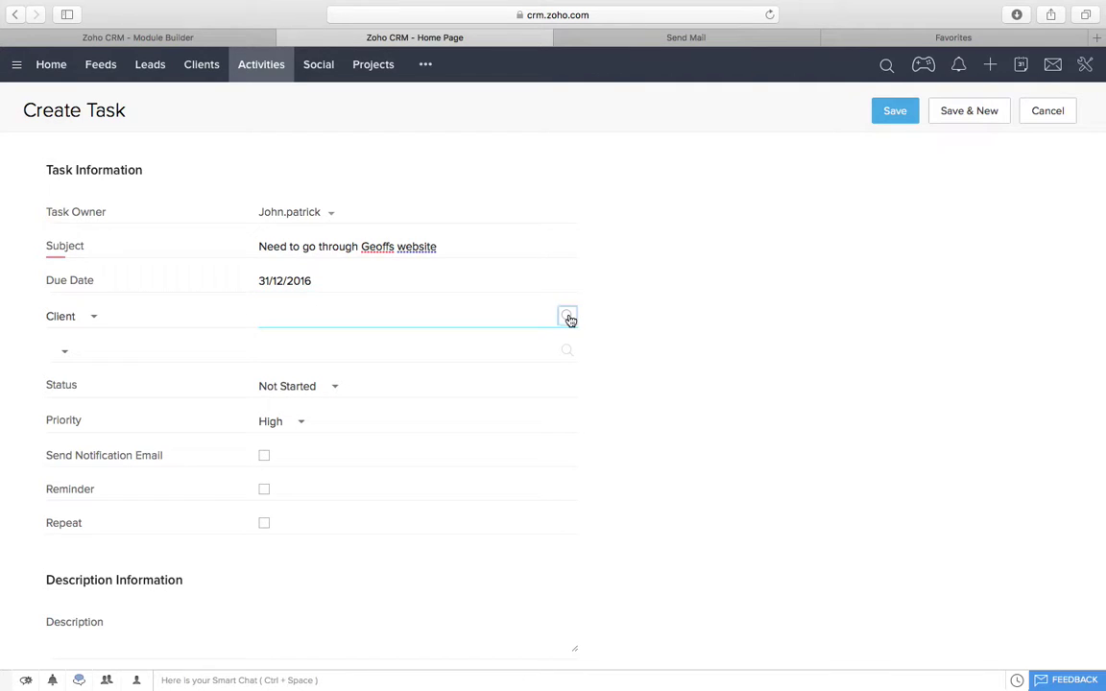
click(569, 318)
click(153, 145)
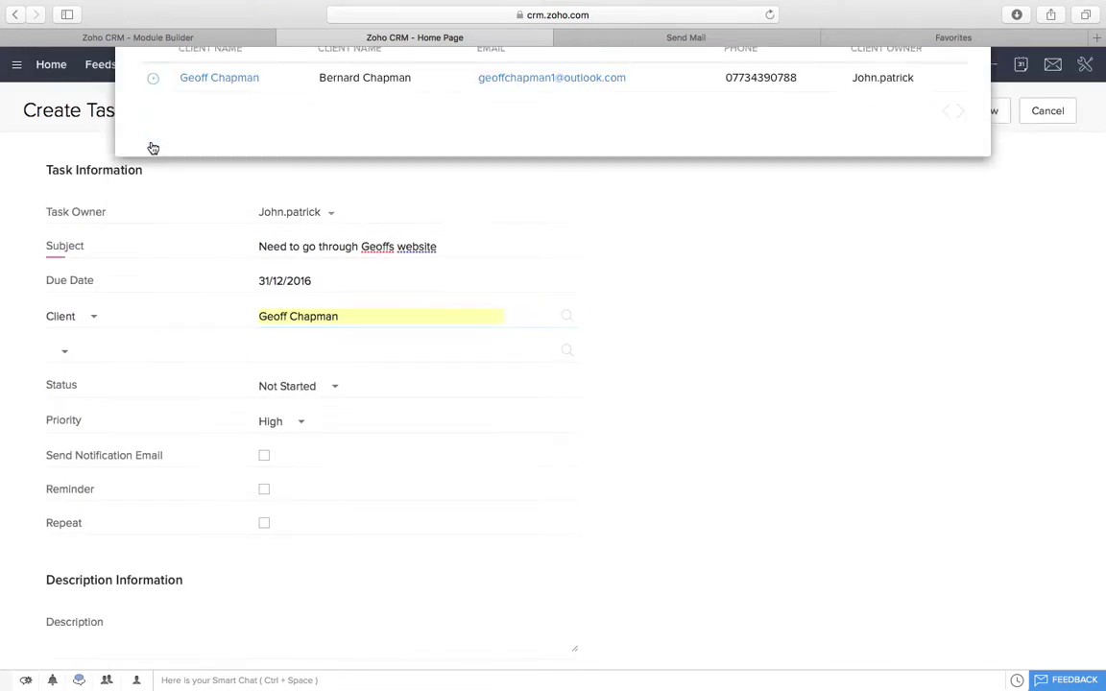
Step: Set the task status to In Progress, add a reminder starting 31/12/2016, and save
click(328, 387)
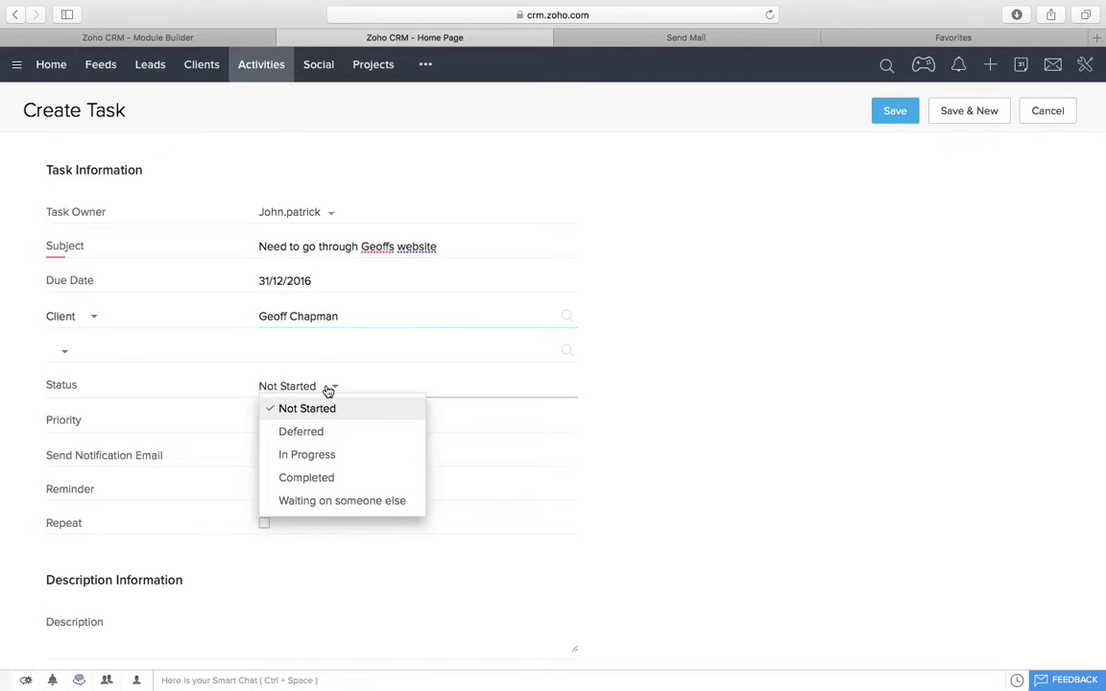
click(388, 457)
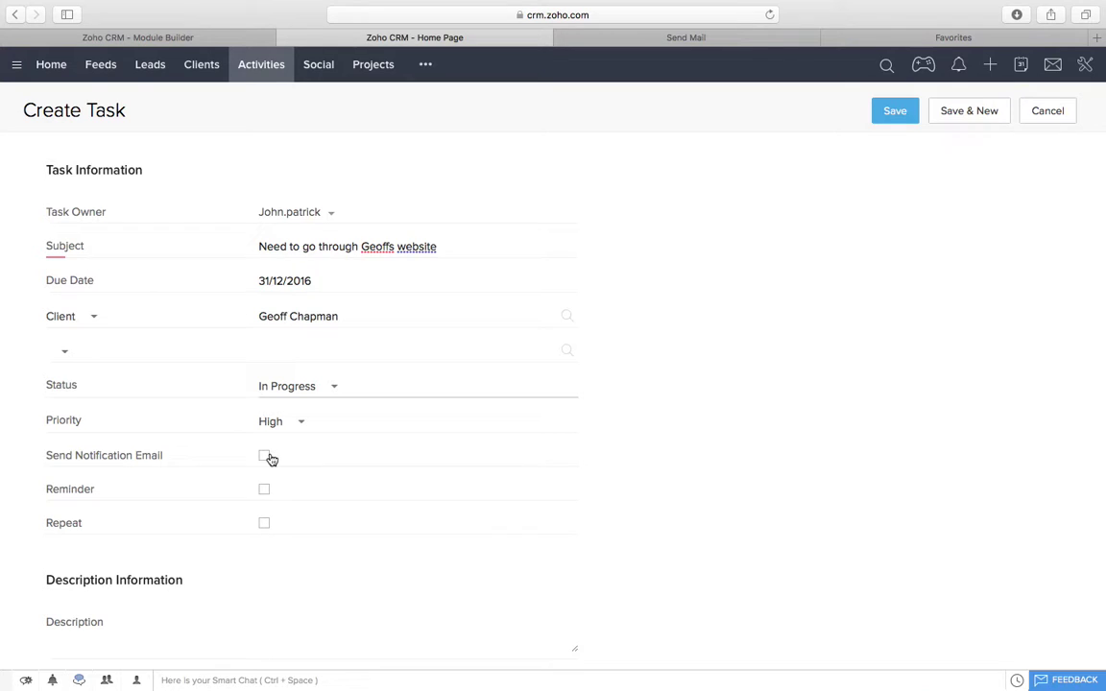
click(264, 488)
scroll(419, 516, down, 3)
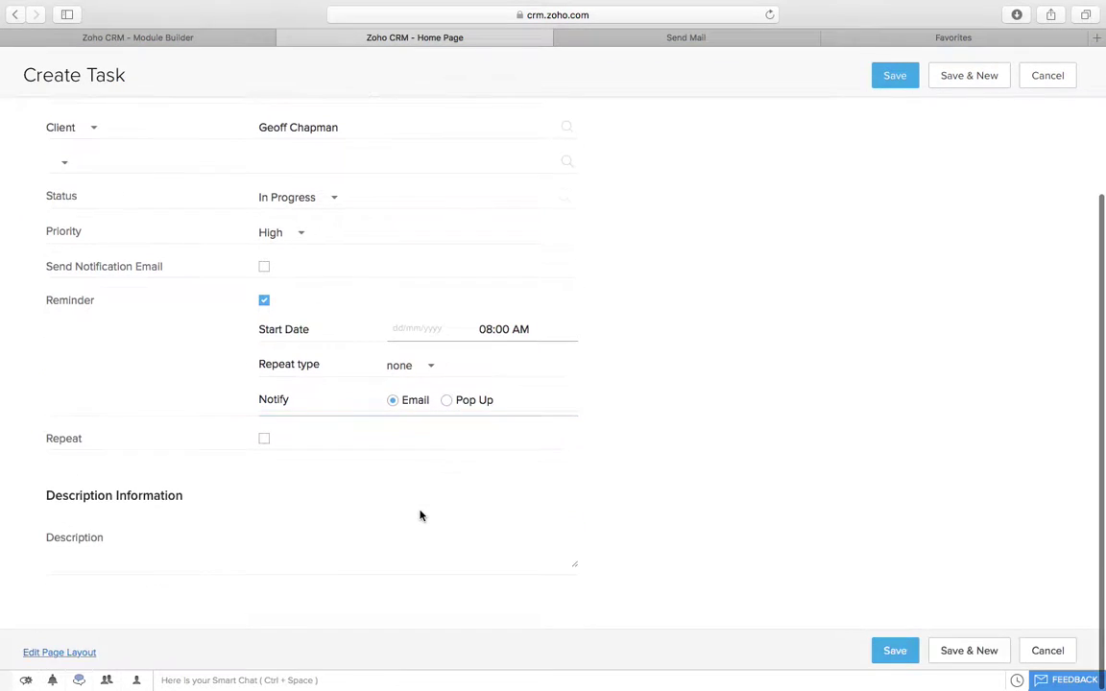
click(894, 652)
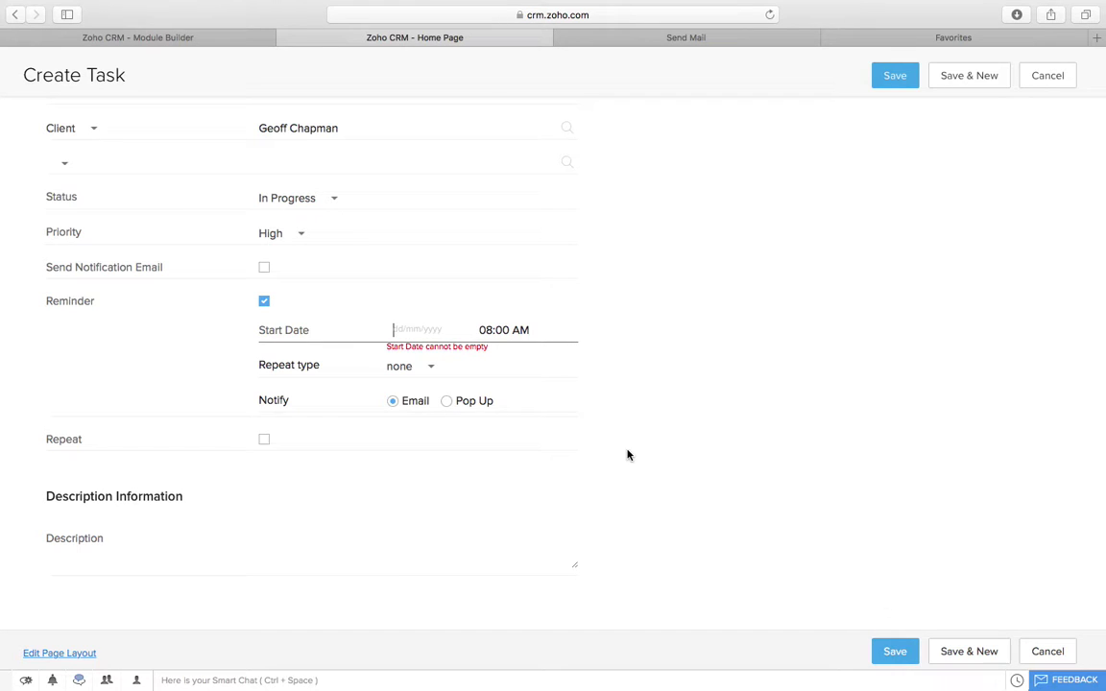
click(419, 329)
click(516, 471)
click(877, 661)
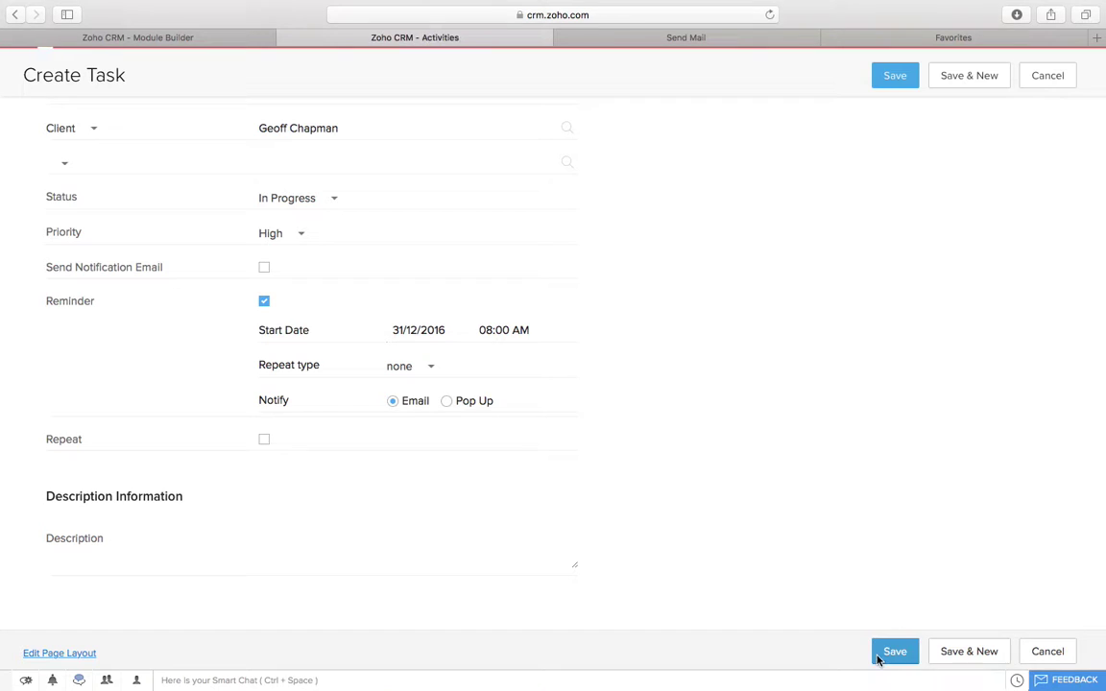
scroll(755, 492, down, 5)
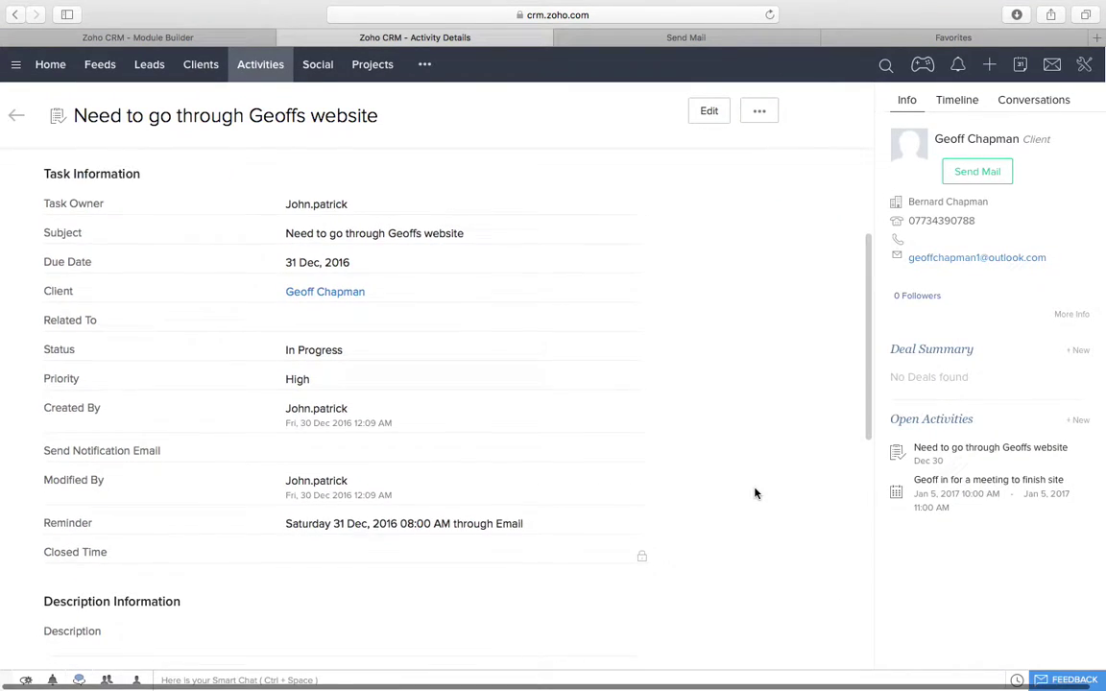
Step: Show all activities as a table sorted by due date ascending, then go to Leads
scroll(752, 494, up, 3)
click(257, 64)
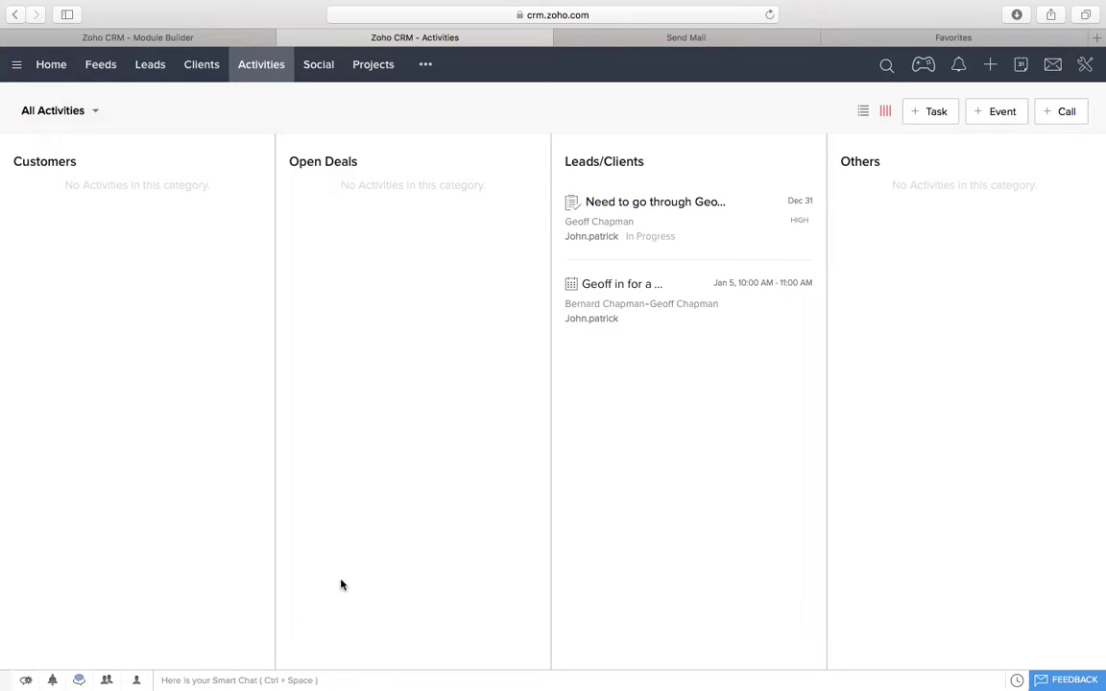
click(863, 111)
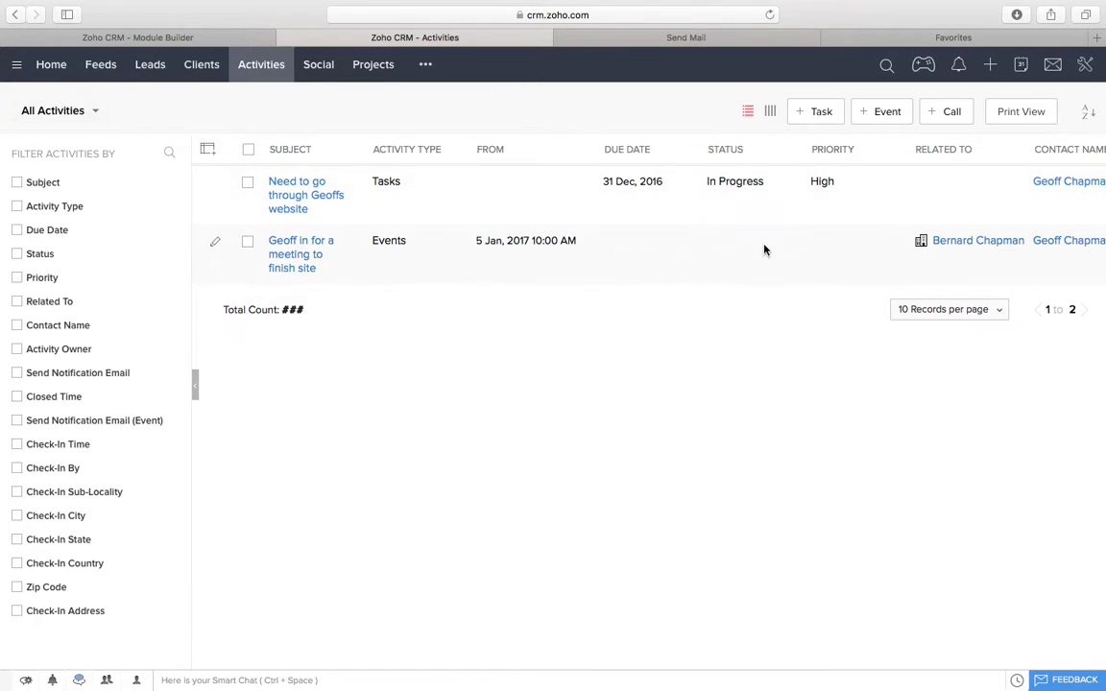
click(630, 153)
click(644, 174)
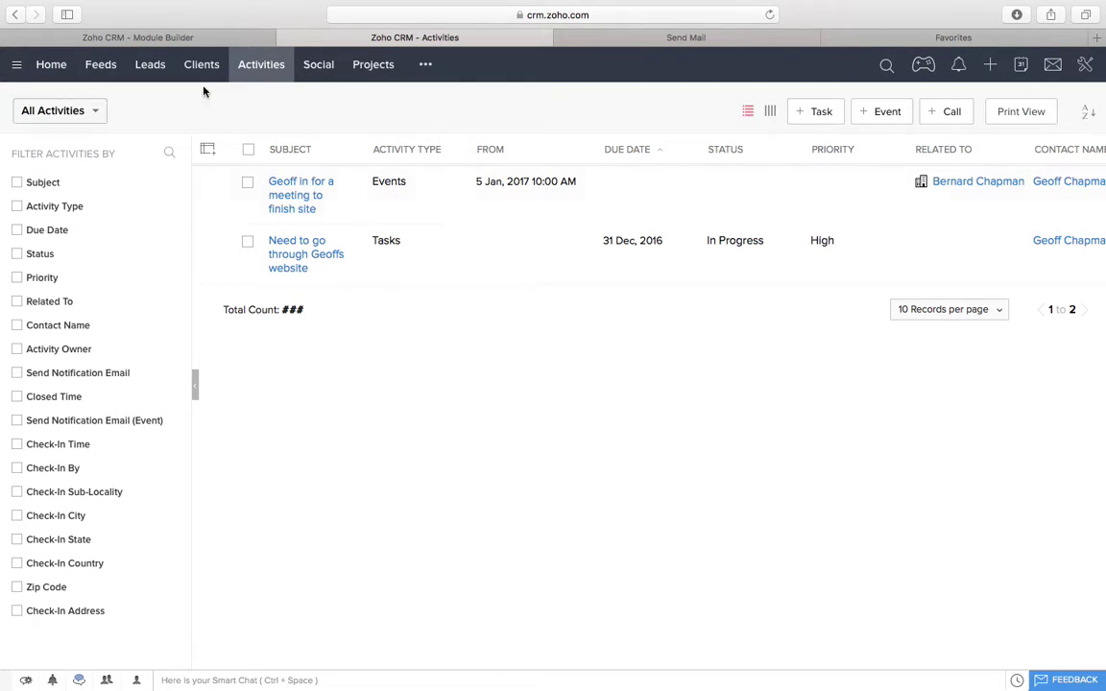
click(150, 63)
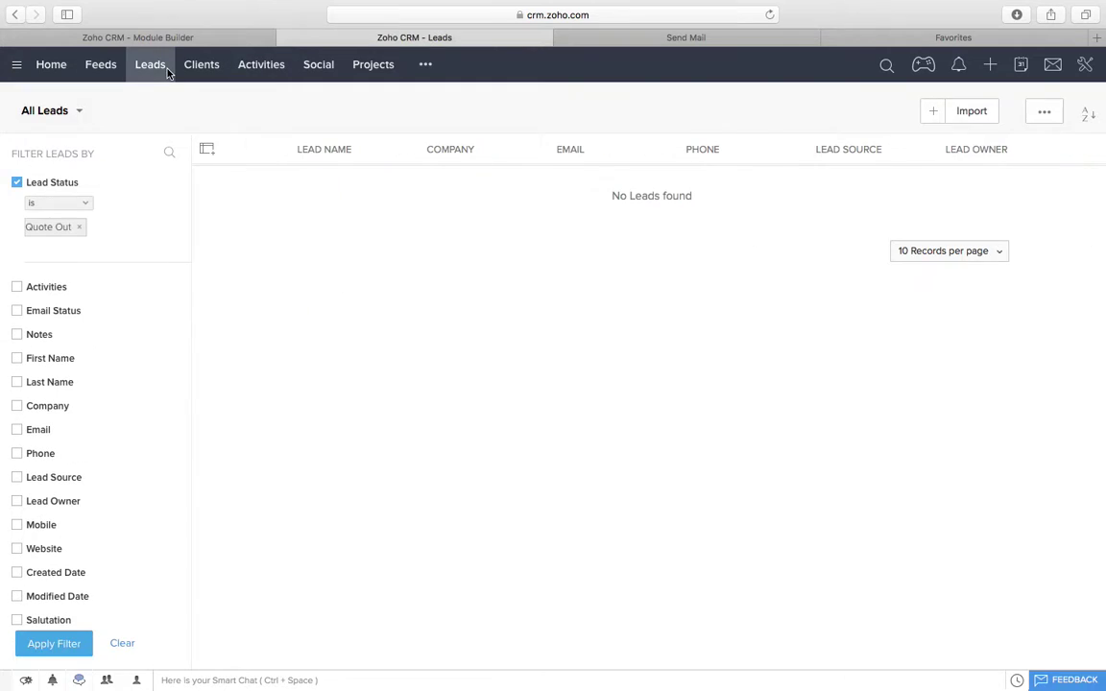
Step: Search all records for the client and open their client record
click(885, 65)
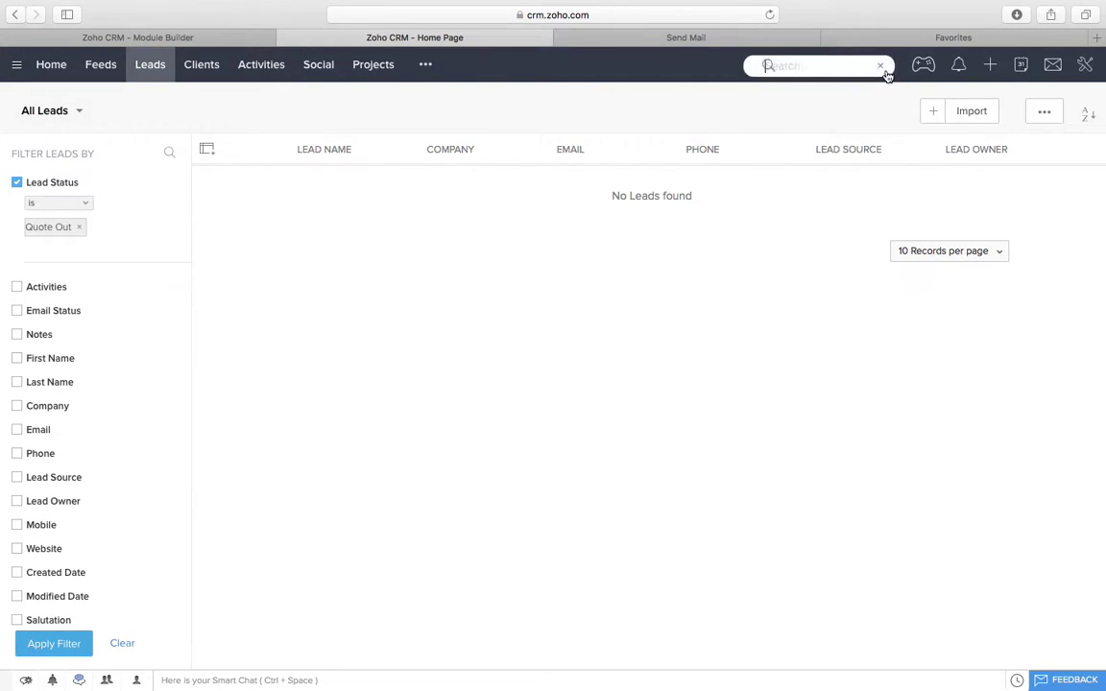
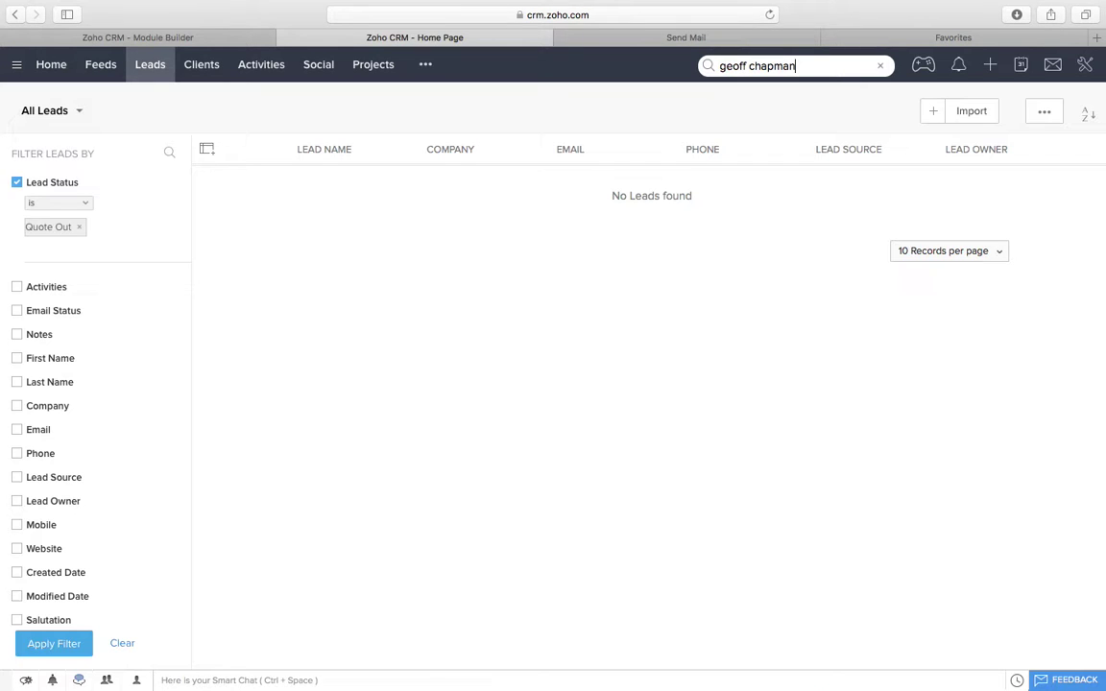
key(Return)
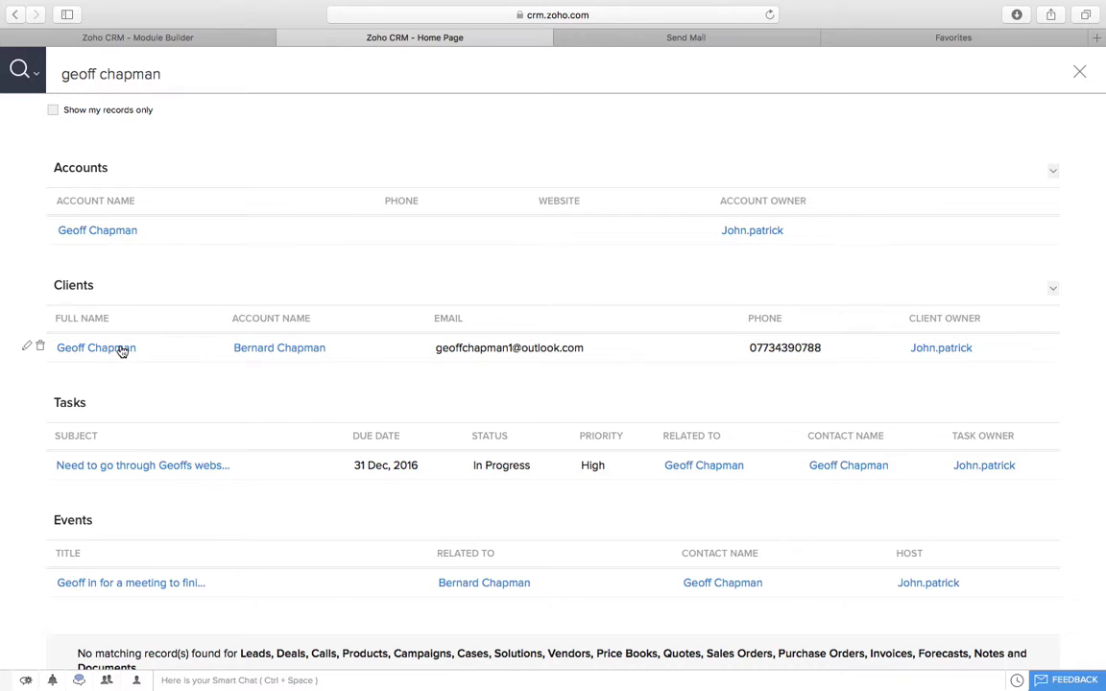
click(114, 349)
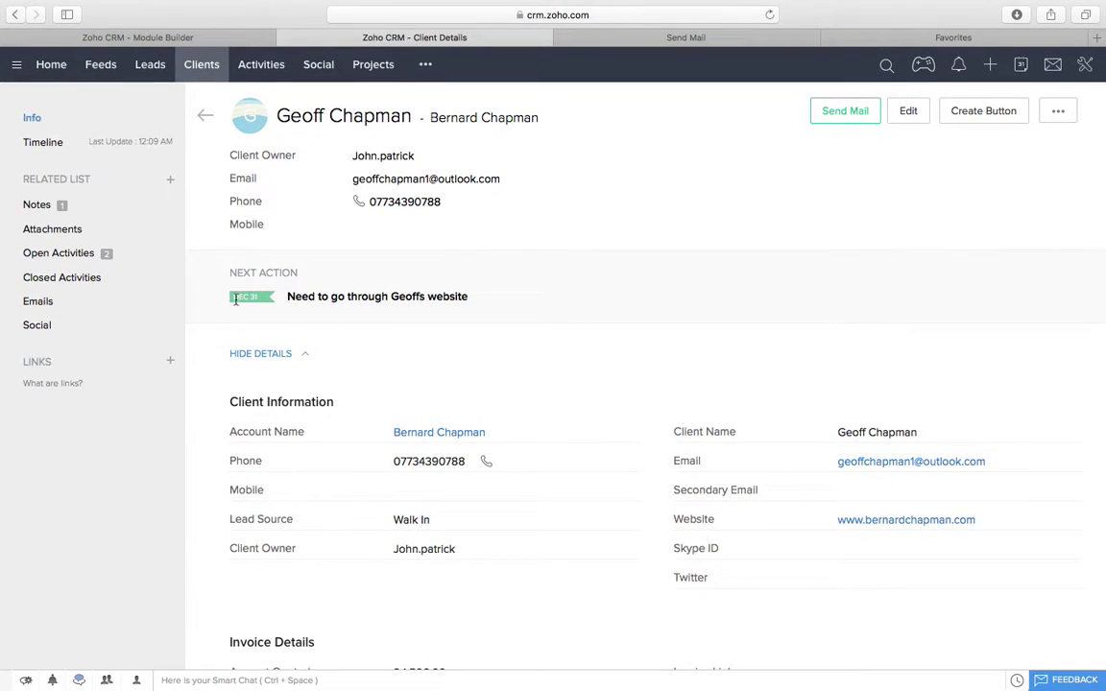
scroll(487, 304, down, 1)
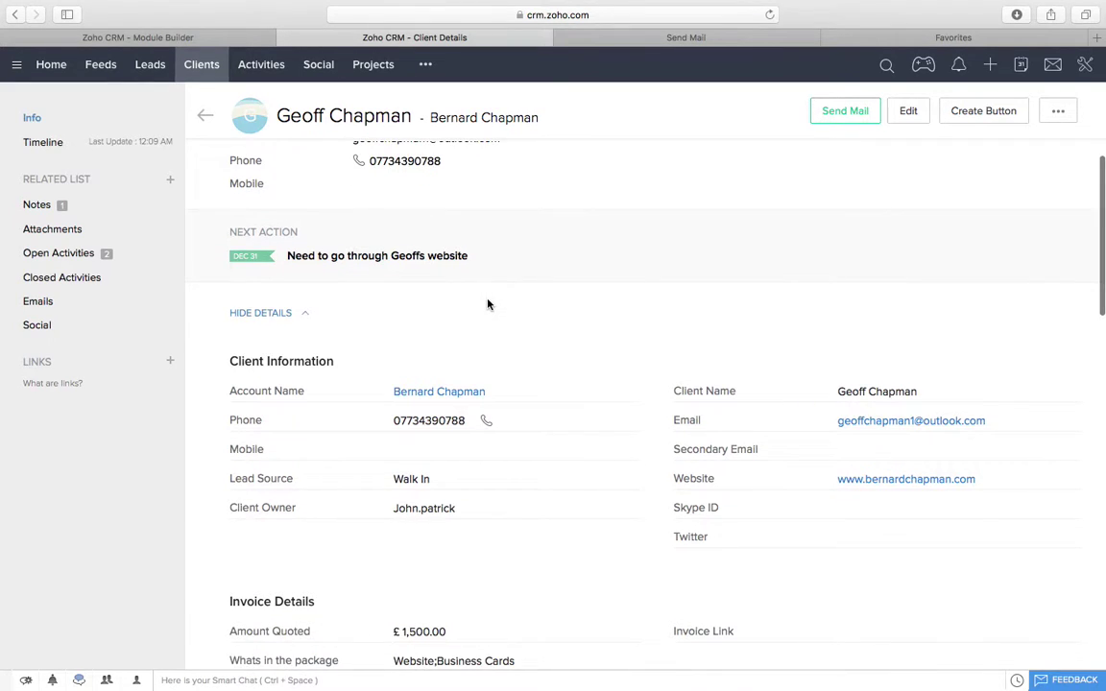
scroll(488, 305, up, 1)
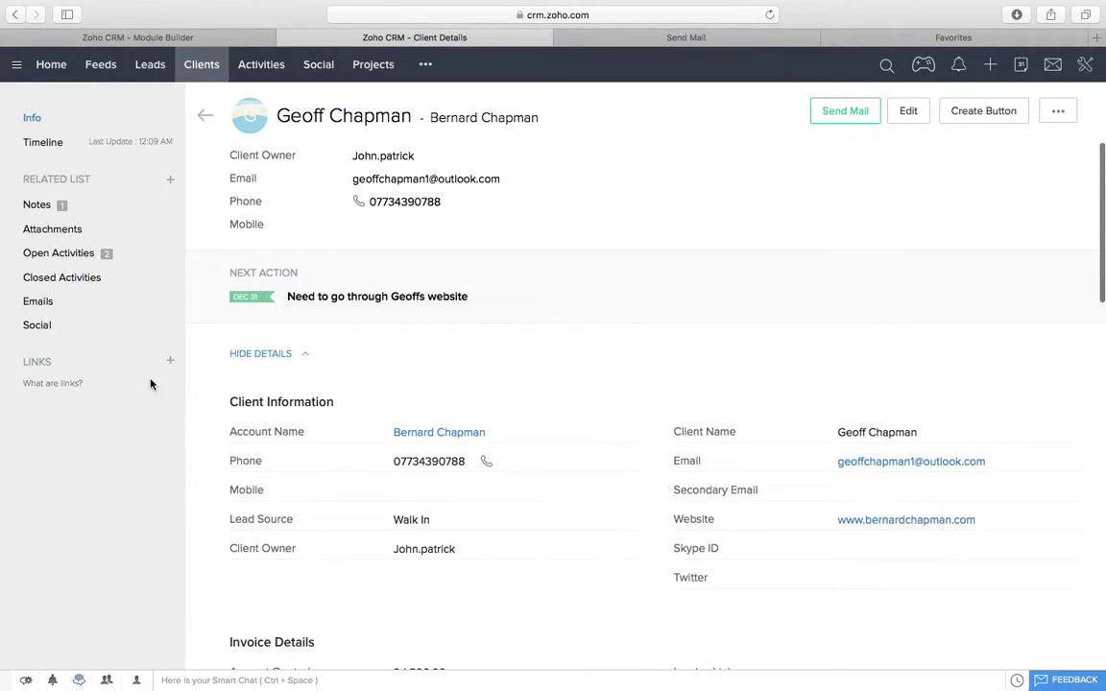
Step: Start a new event from Open Activities, cancel it, and reopen the add-activity choices
click(170, 254)
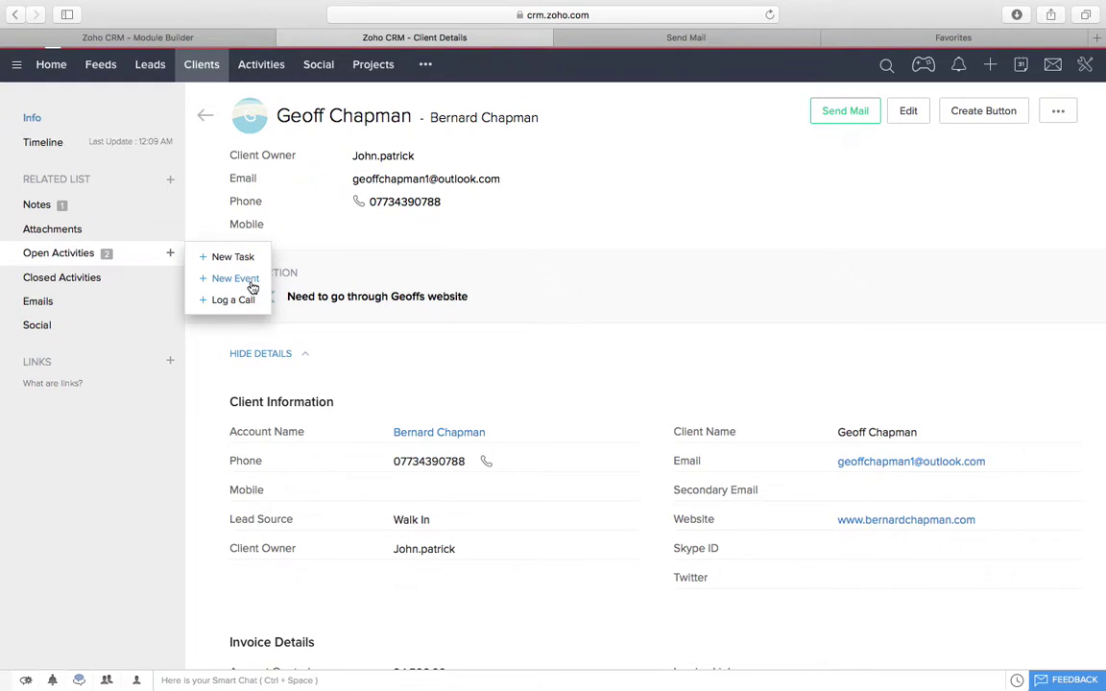
click(252, 285)
click(514, 595)
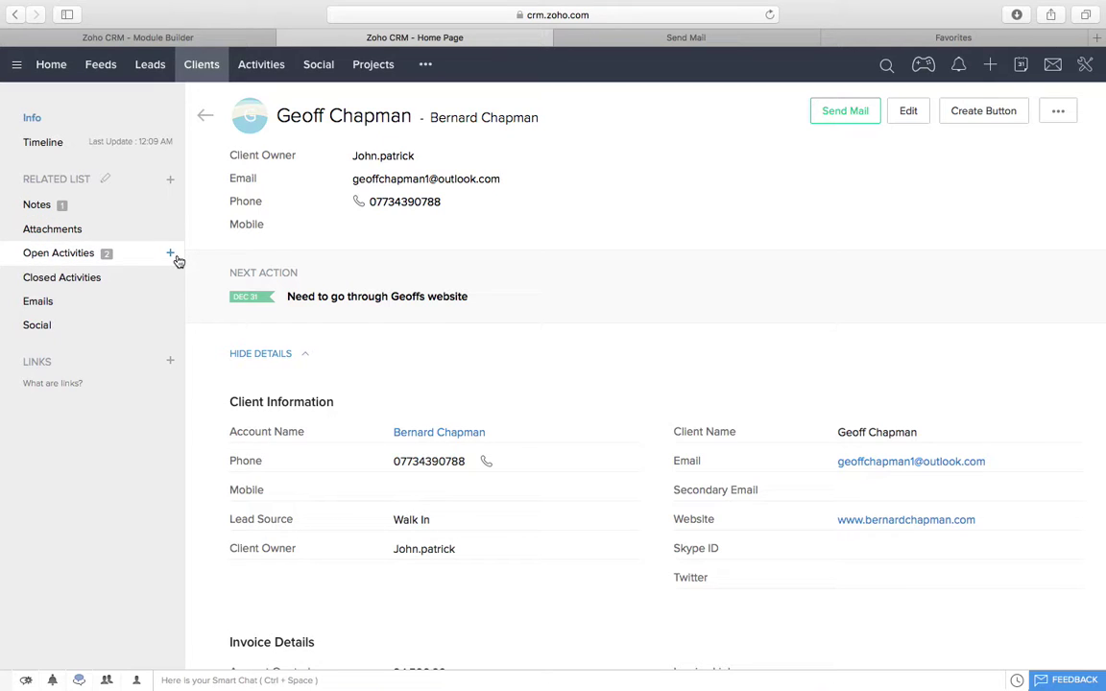
click(170, 253)
Step: Start logging a call for the client with the subject 'Called in'
click(220, 298)
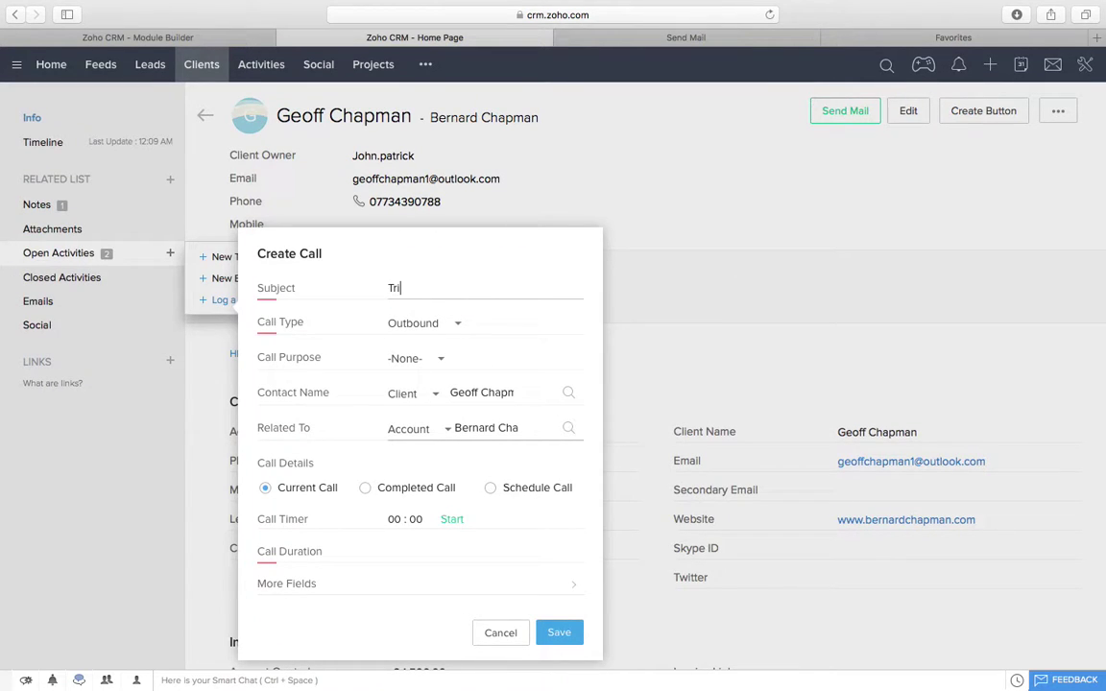
text(Tried to call)
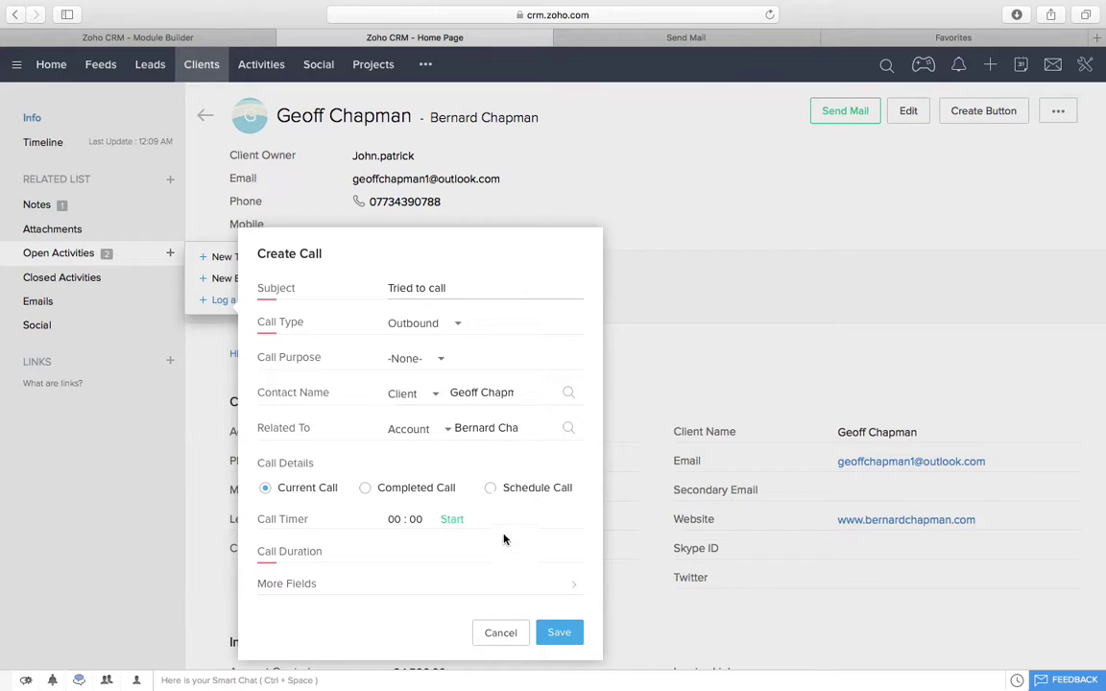
key(super+a)
text(Ca)
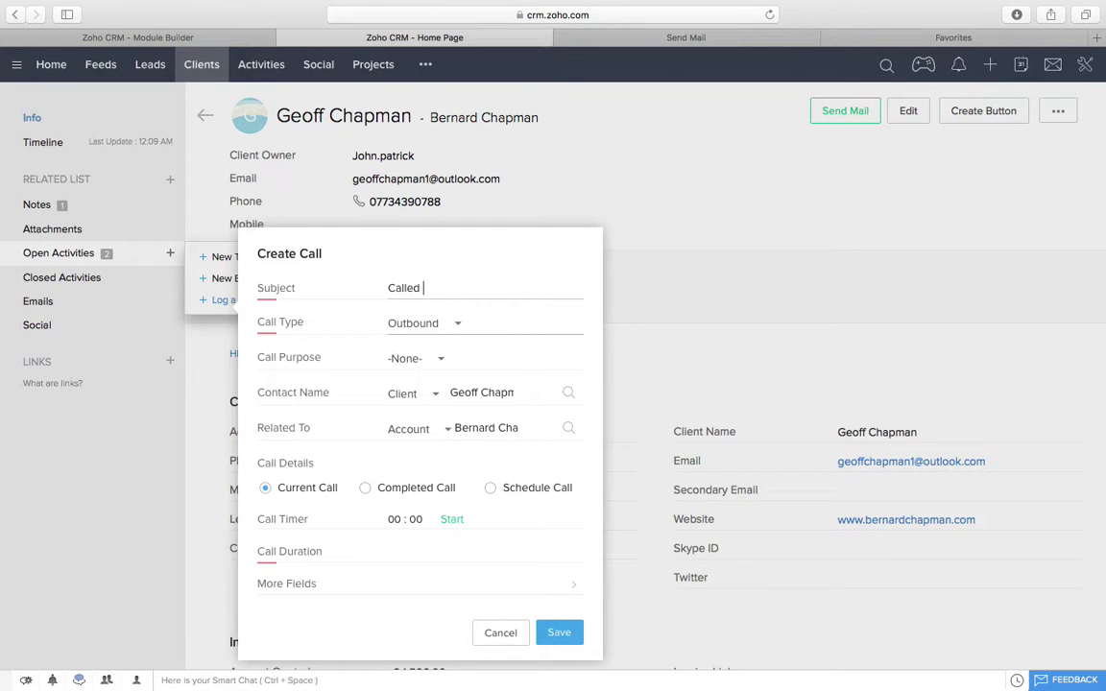
text(lled in)
Step: Set call type Inbound and purpose Support, time the call, and save it
click(446, 323)
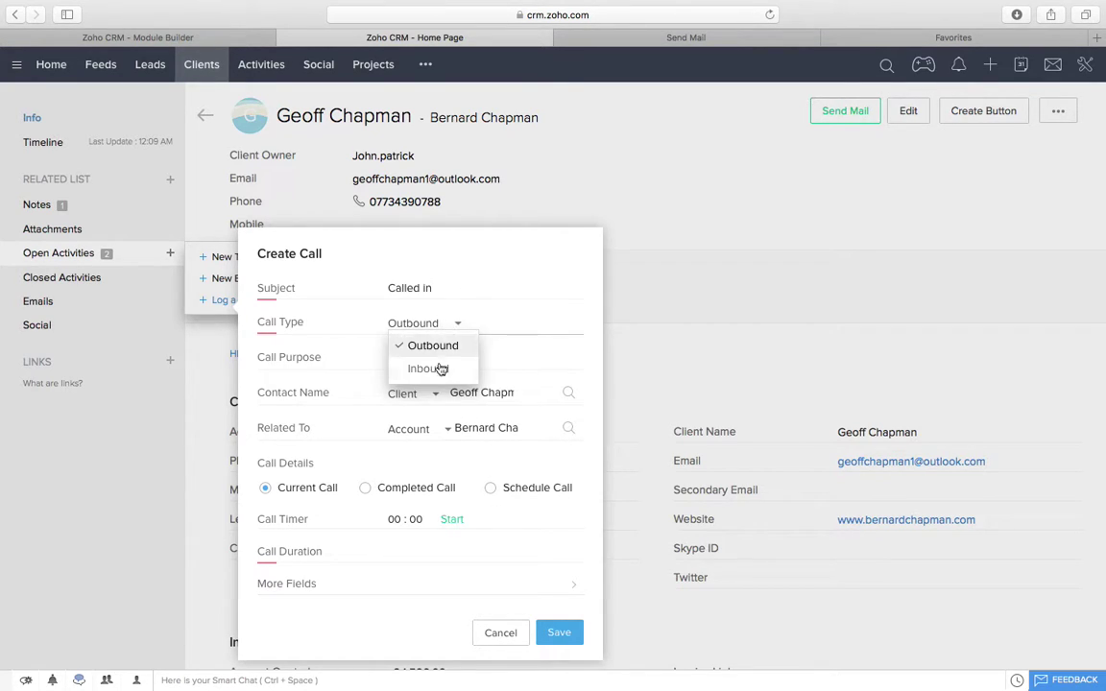
click(432, 369)
click(417, 358)
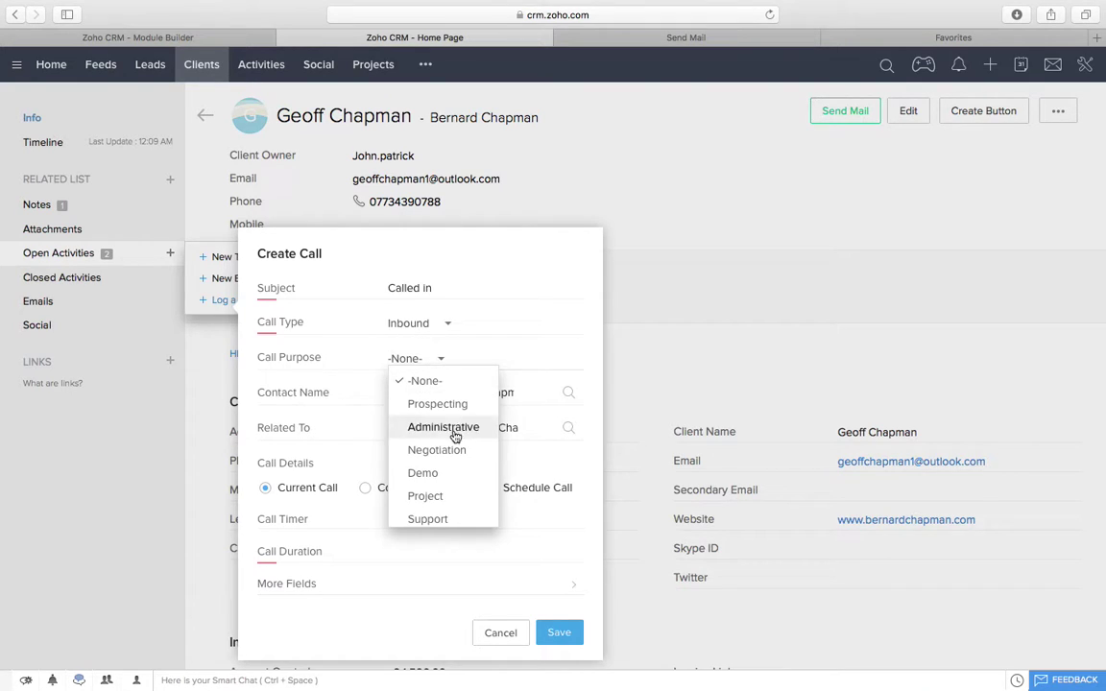
click(459, 519)
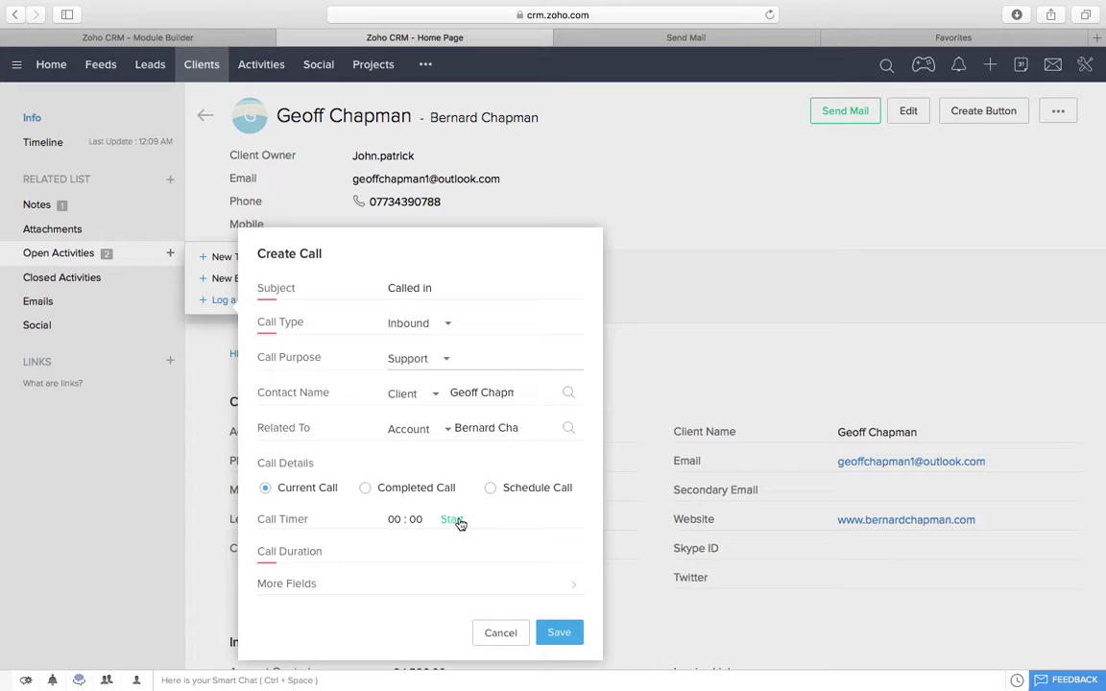
click(452, 519)
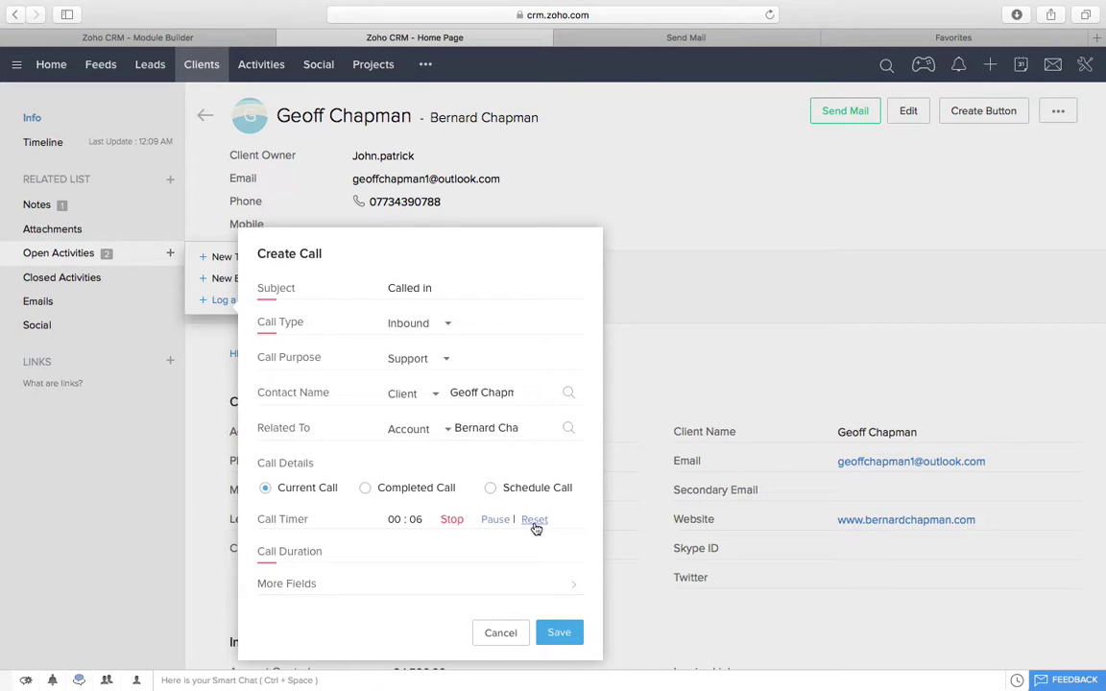
click(453, 520)
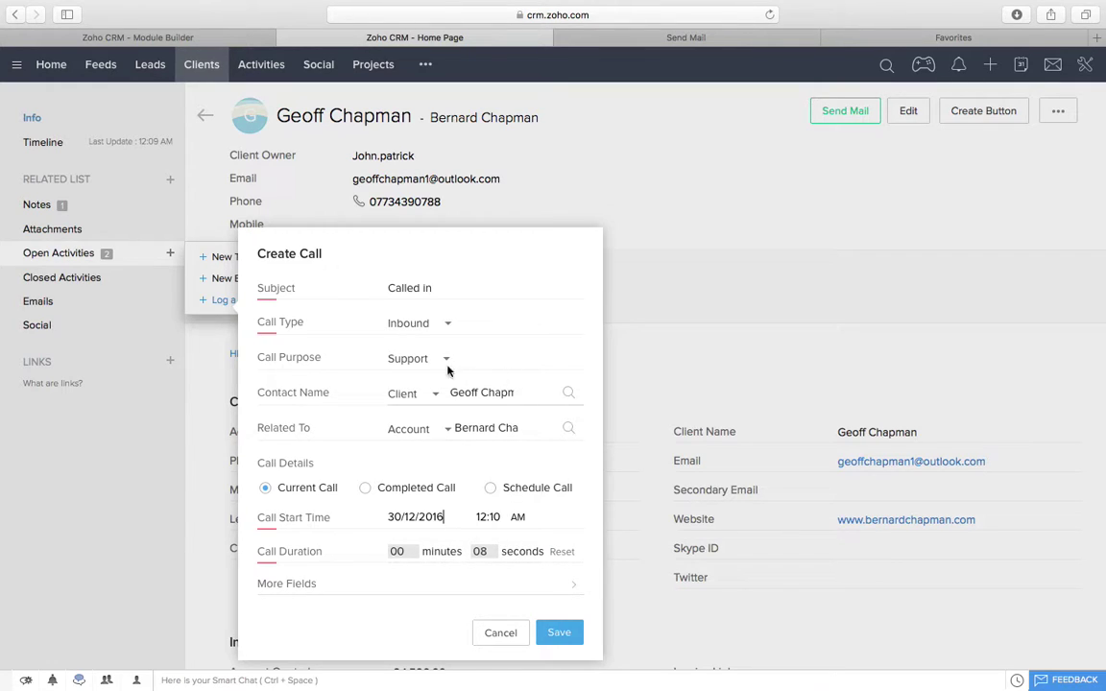
click(556, 634)
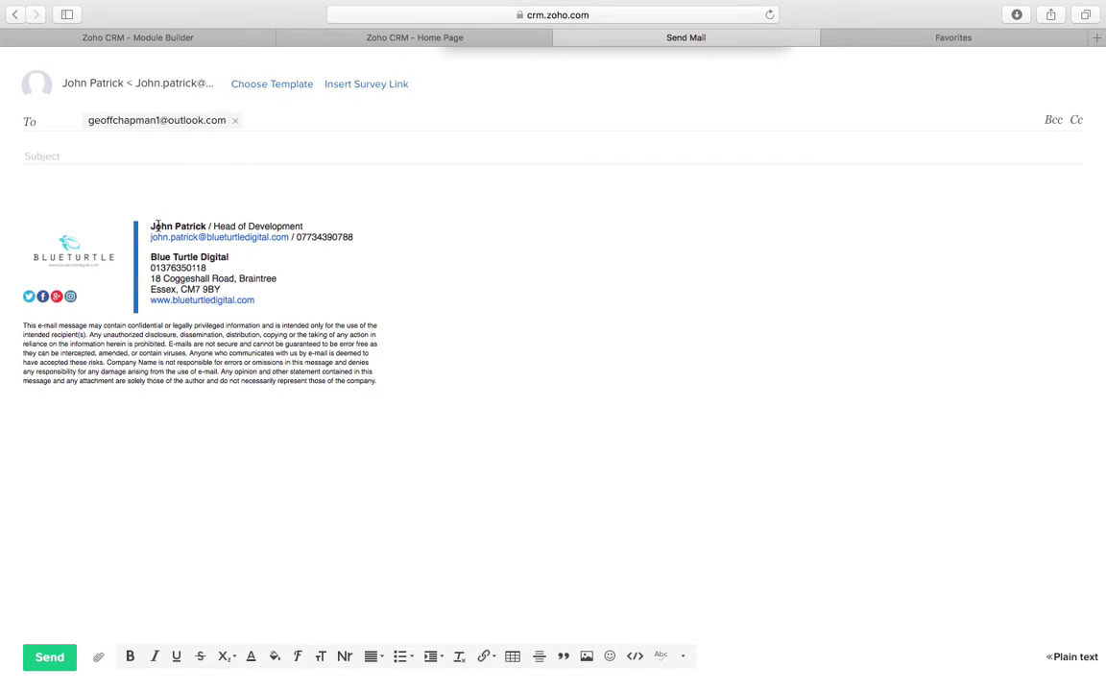
Step: Leave the mail draft, return to the client record, and open the empty Messages panel
click(62, 181)
text(Re)
key(BackSpace)
key(BackSpace)
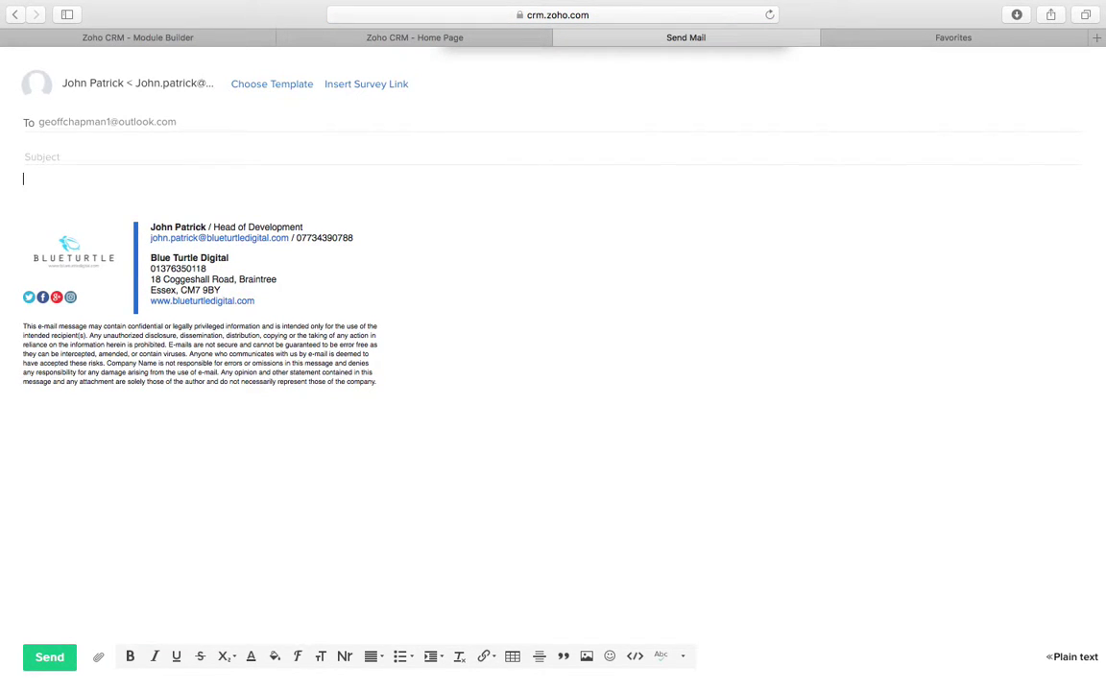
mouse_move(523, 3)
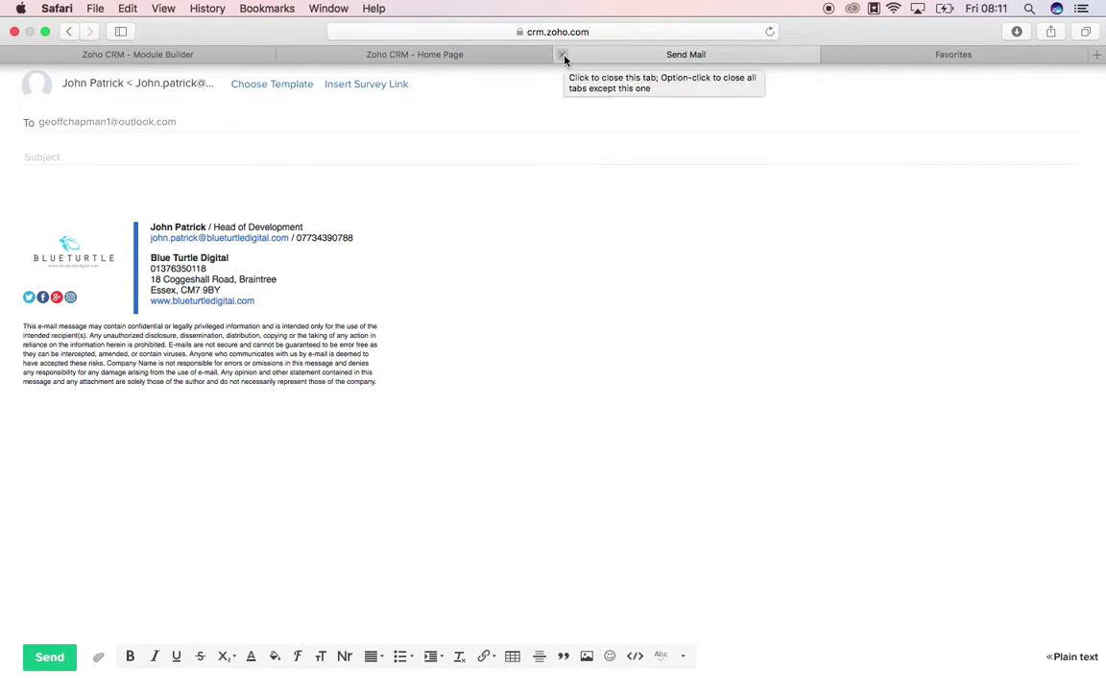
click(542, 54)
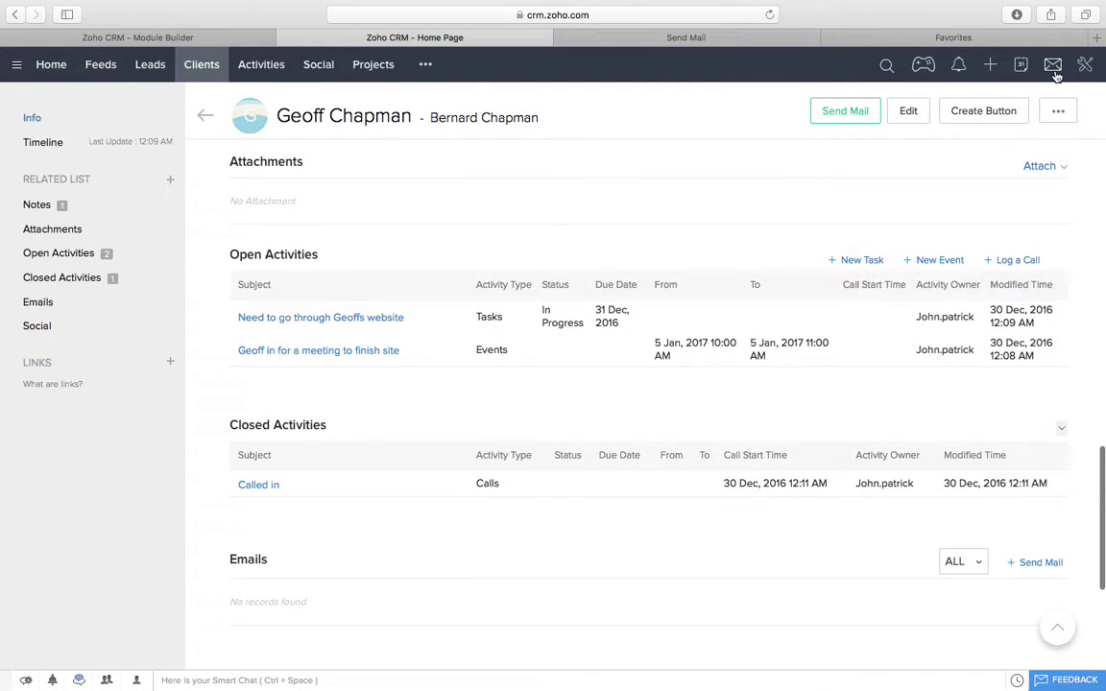
click(1053, 67)
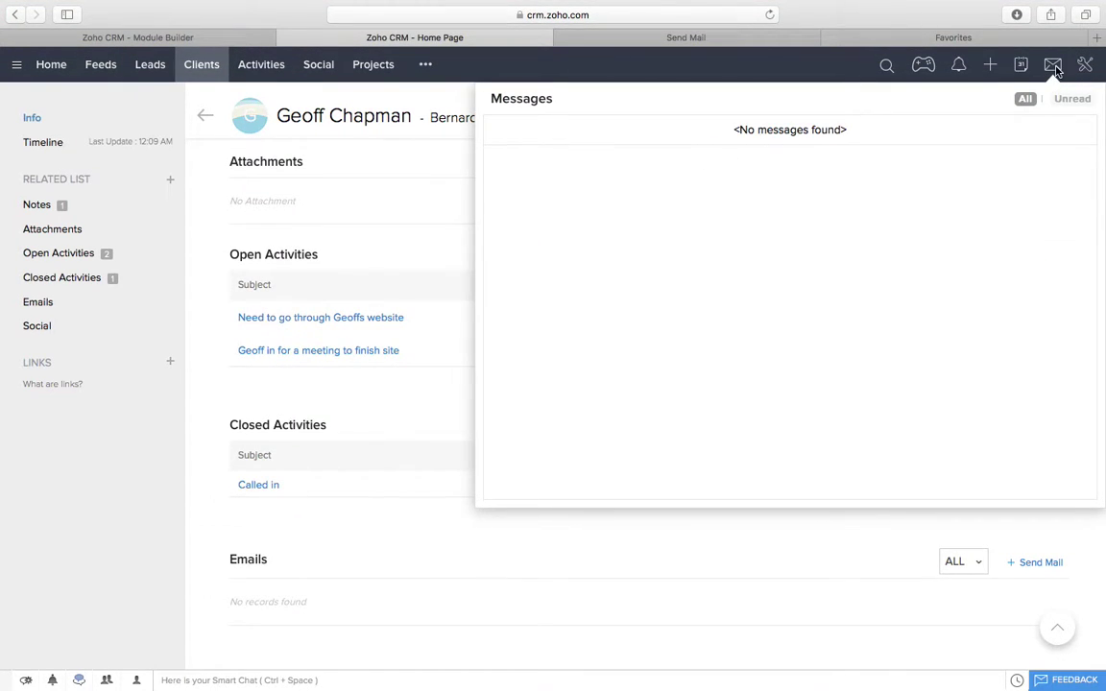
mouse_move(988, 5)
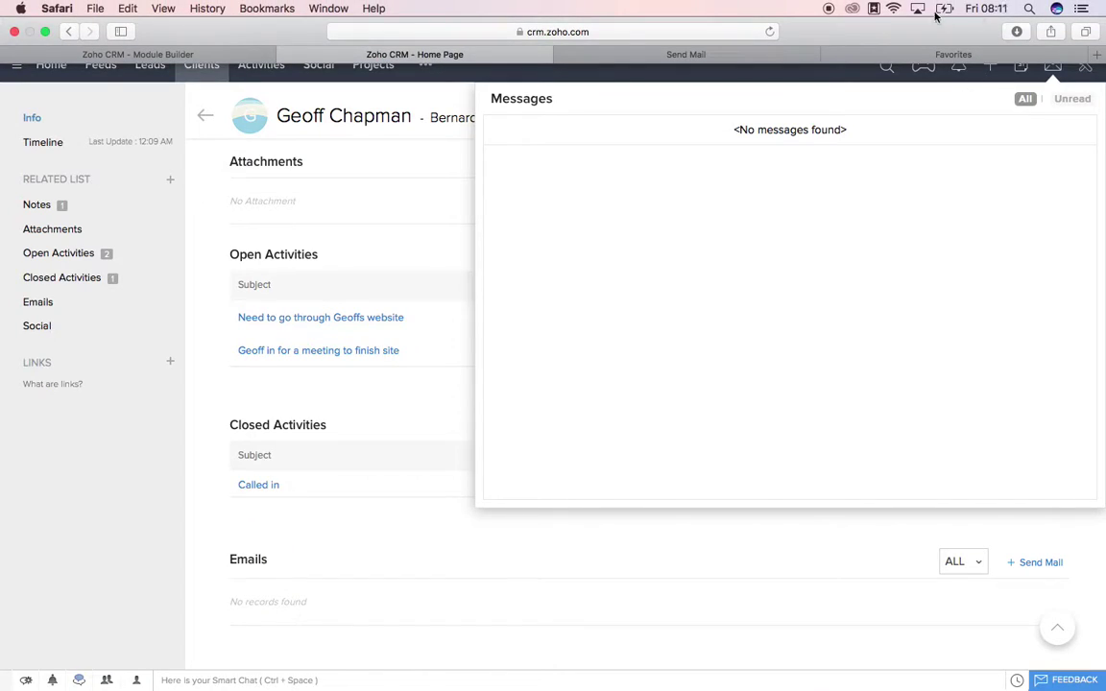